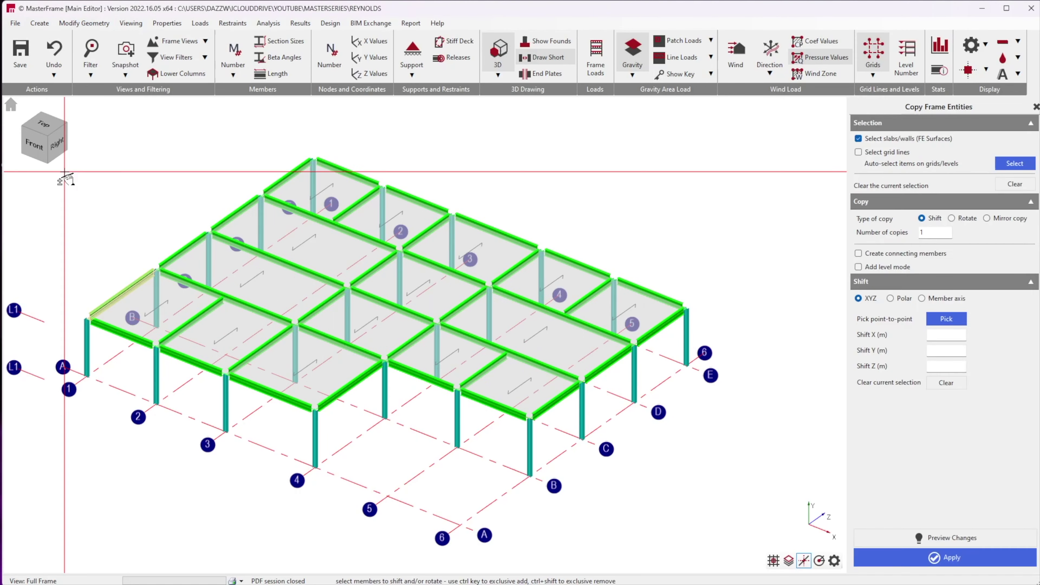
Select the whole frame with its slabs and preview one copy shifted 3.5 m in Y.
{"action": "left_click", "coordinate": [34, 144]}
{"action": "left_click_drag", "start_coordinate": [675, 344], "coordinate": [113, 194]}
{"action": "left_click", "coordinate": [60, 123]}
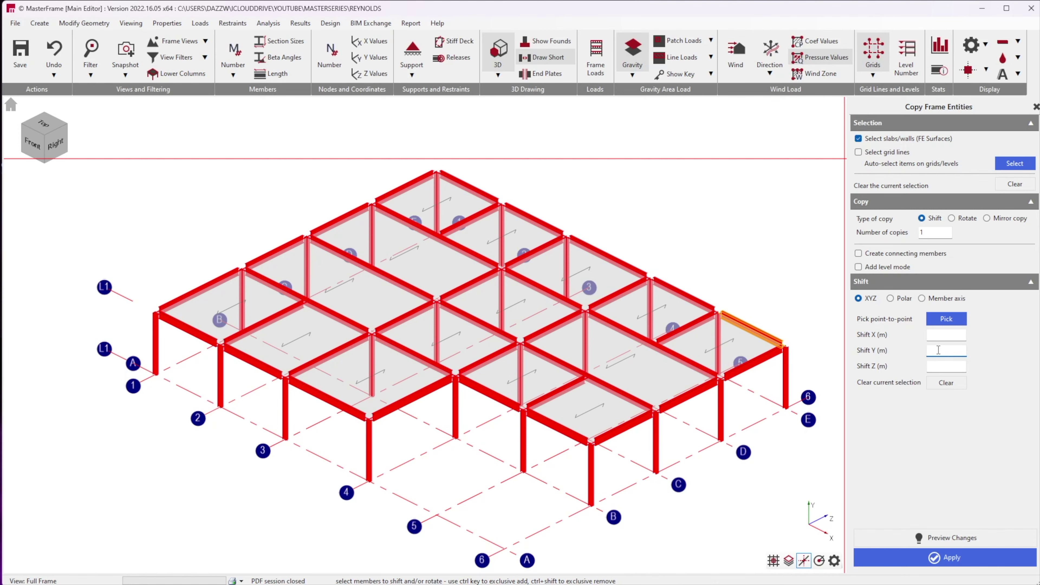
{"action": "type", "text": "3.5"}
{"action": "left_click", "coordinate": [928, 540]}
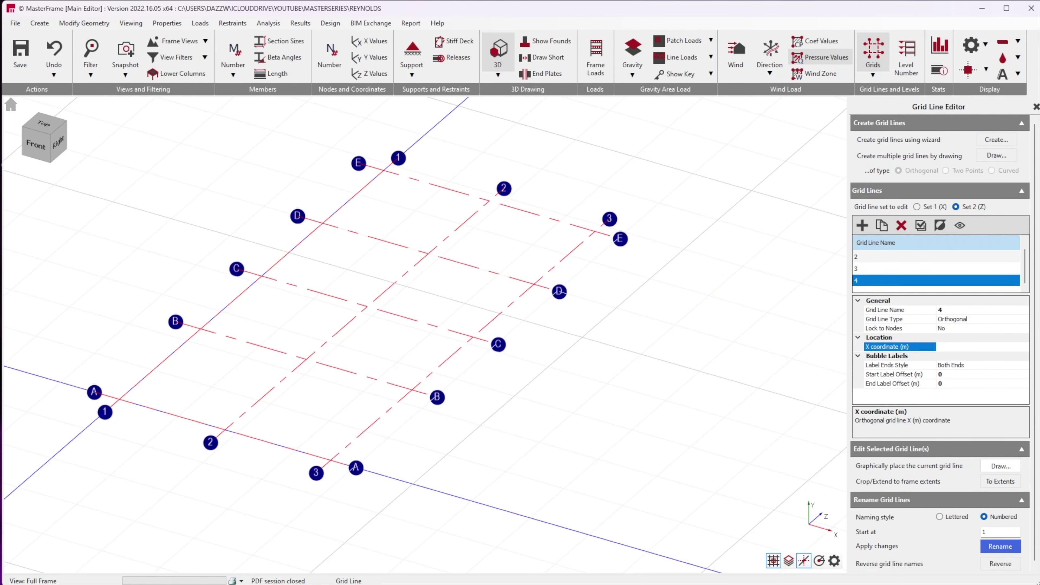
Set the X coordinate of grid line 4 to 14.8 m and add grid line 5 at X 19.5 m.
{"action": "left_click", "coordinate": [969, 327]}
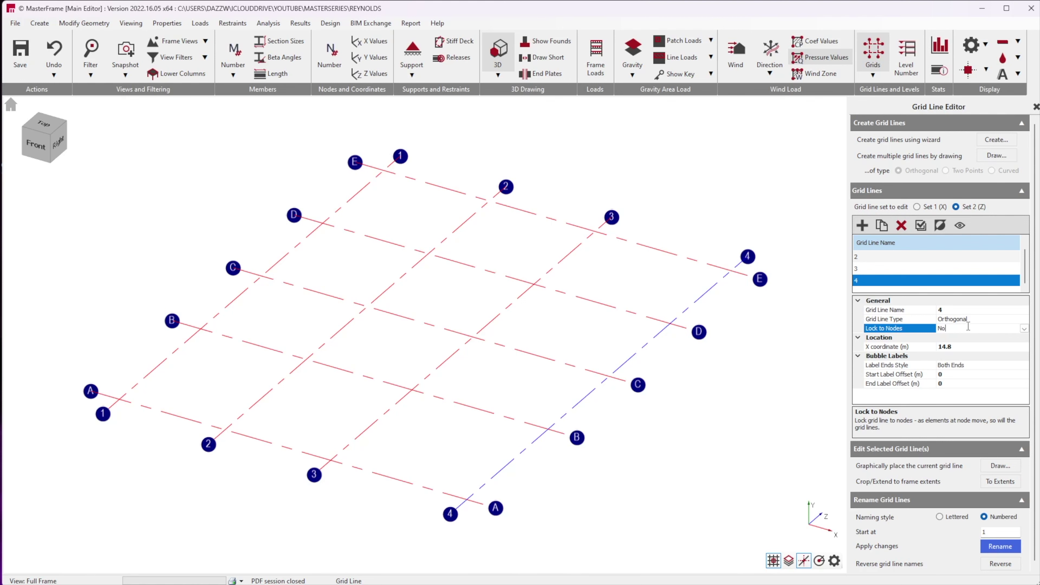
{"action": "left_click", "coordinate": [954, 346]}
{"action": "left_click", "coordinate": [862, 225]}
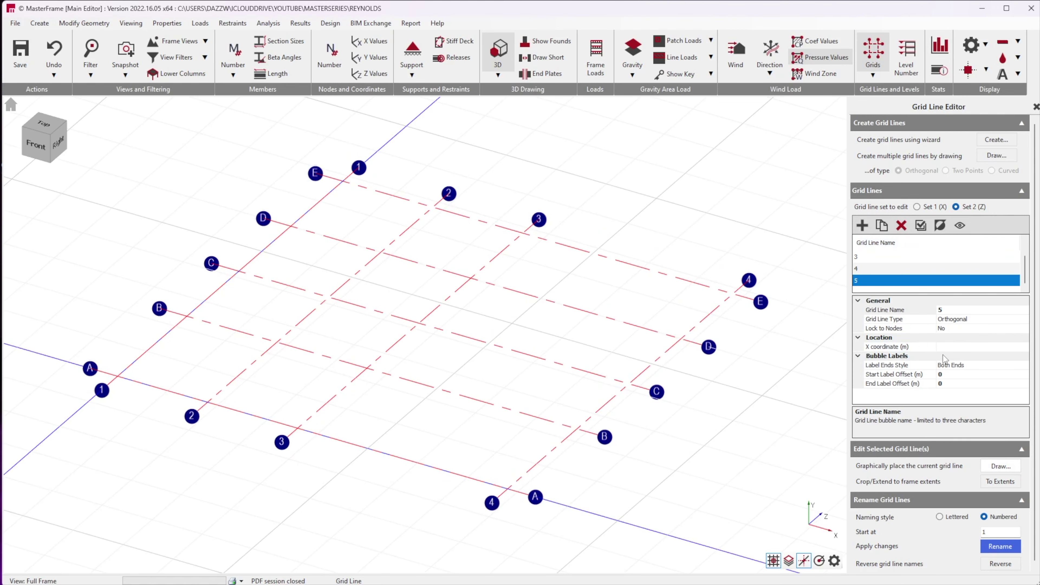
{"action": "left_click", "coordinate": [949, 346]}
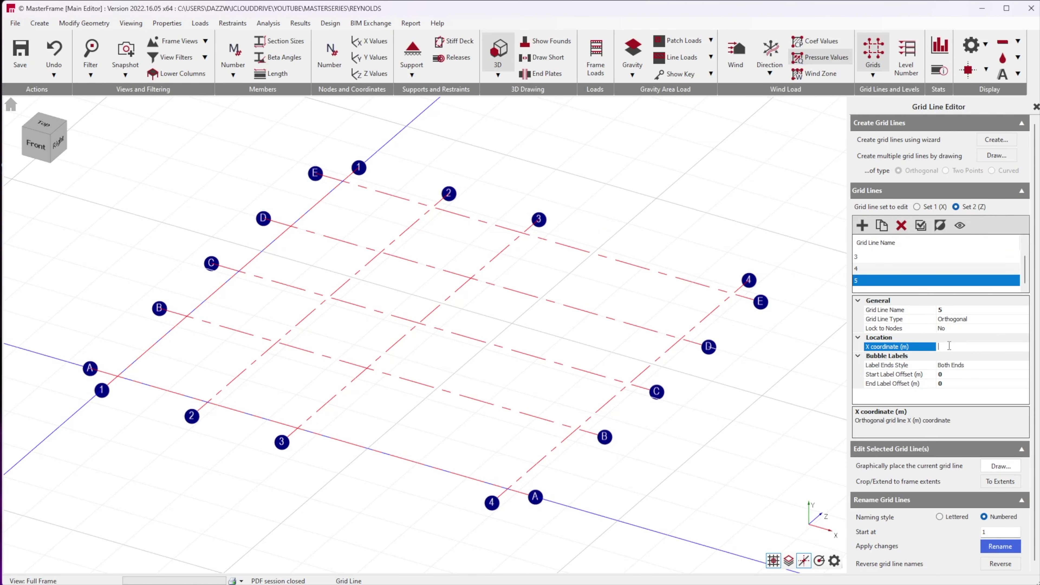
{"action": "left_click", "coordinate": [971, 375]}
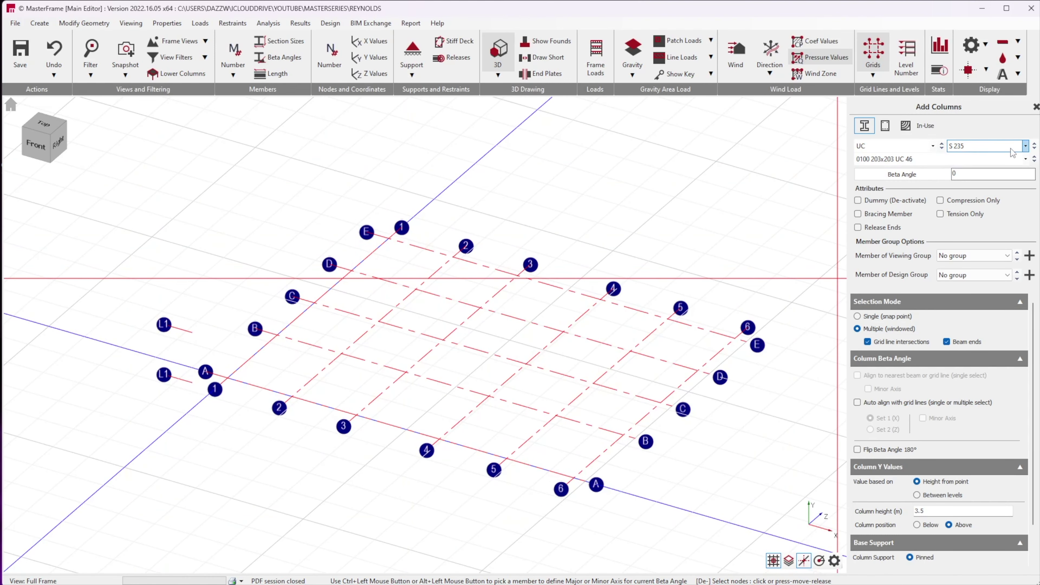
Place 3.5 m high 203x203 UC 46 columns in grade S 355 at all grid intersections.
{"action": "left_click", "coordinate": [1025, 146]}
{"action": "left_click", "coordinate": [957, 198]}
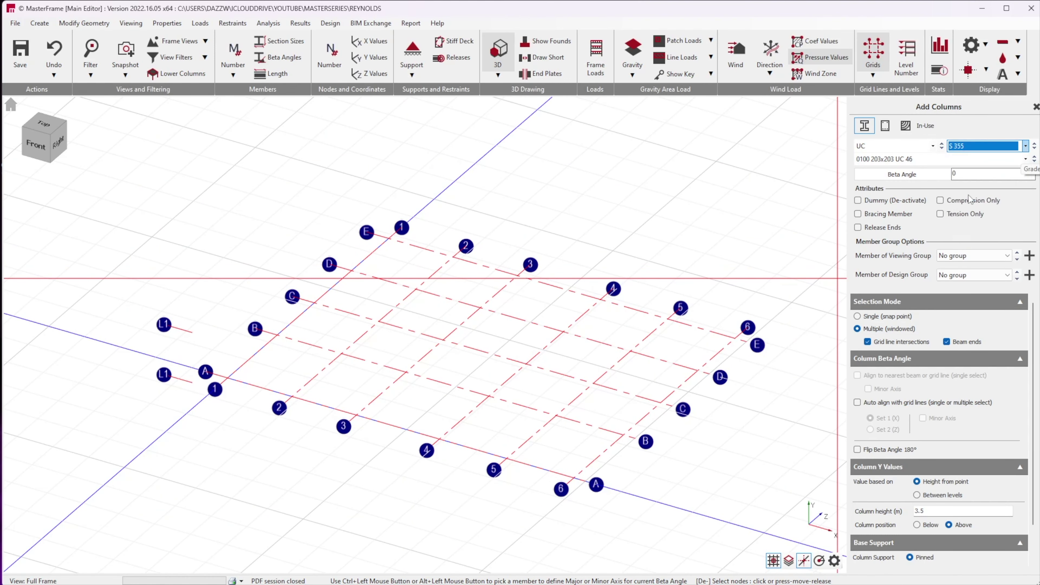
{"action": "left_click_drag", "start_coordinate": [142, 164], "coordinate": [778, 544]}
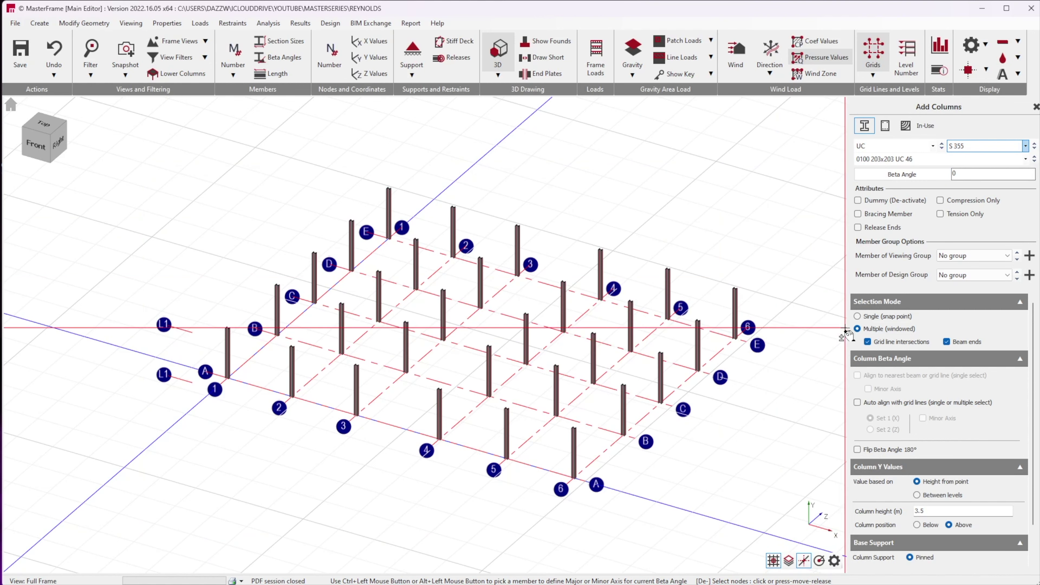
Remove the columns at grid intersections A6 and A5 and finish adding columns.
{"action": "left_click", "coordinate": [857, 316]}
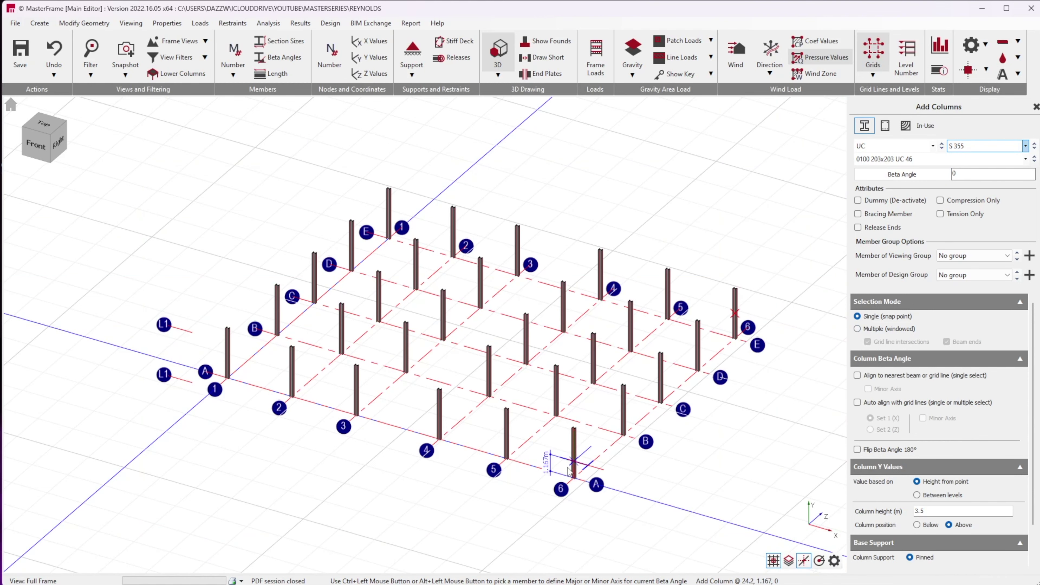
{"action": "left_click", "coordinate": [857, 329]}
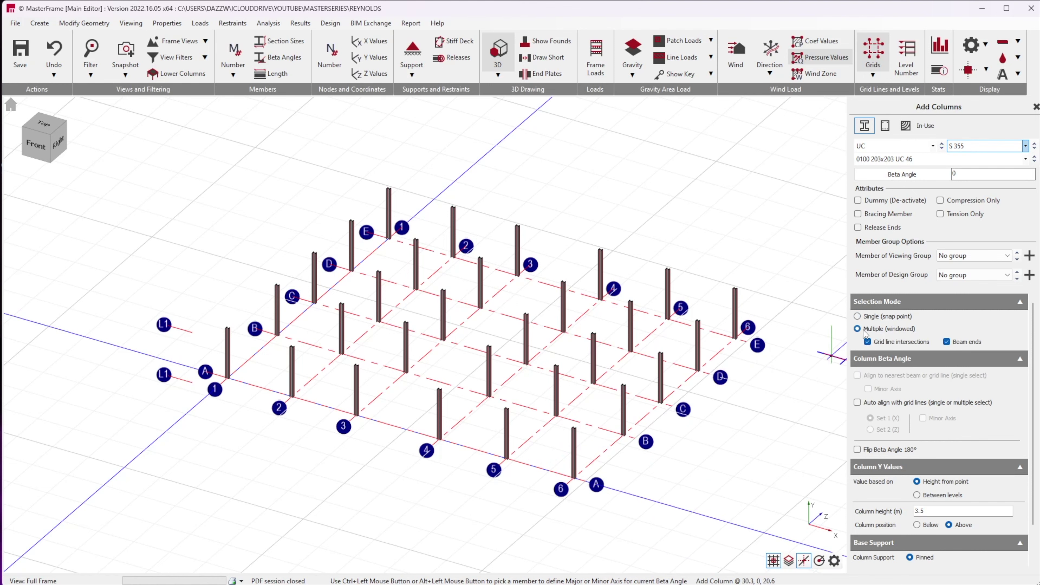
{"action": "right_click", "coordinate": [573, 457]}
{"action": "key", "text": "Escape"}
{"action": "left_click", "coordinate": [574, 450]}
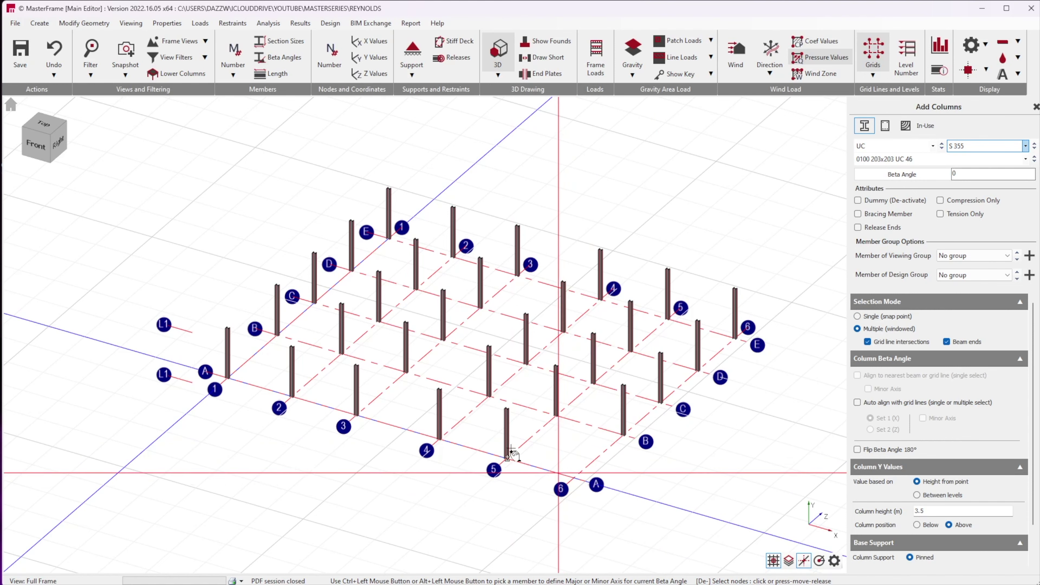
{"action": "left_click", "coordinate": [507, 455]}
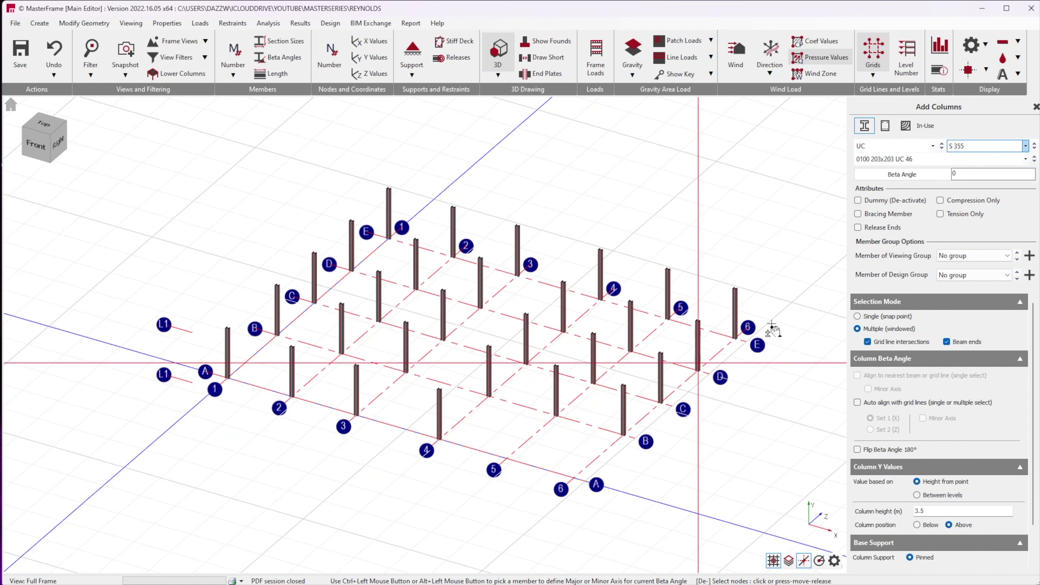
{"action": "left_click", "coordinate": [1036, 107]}
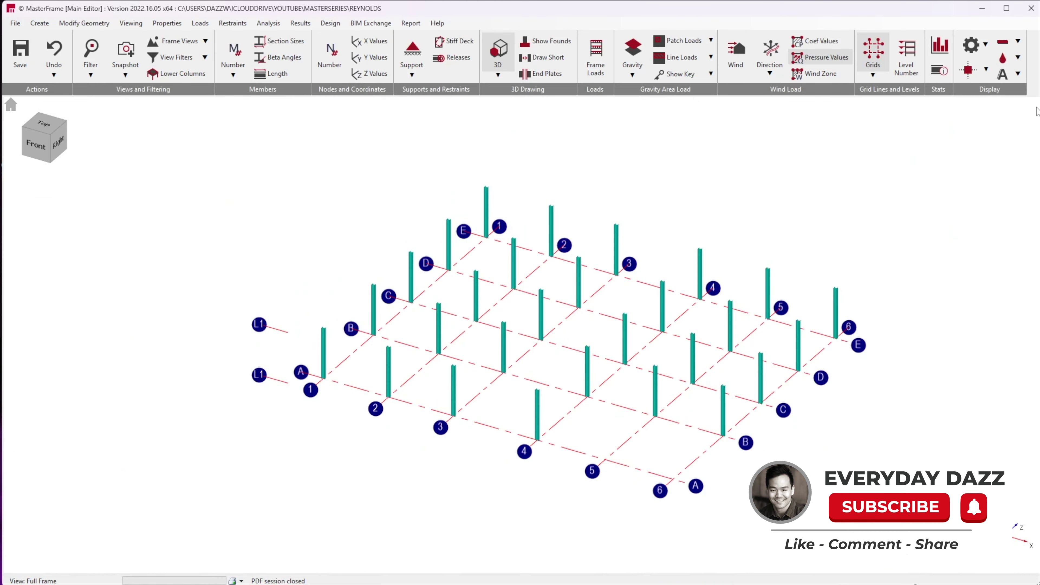
Delete the interior columns at grid intersections B2, C2, D2, C5 and D5.
{"action": "left_click", "coordinate": [84, 23]}
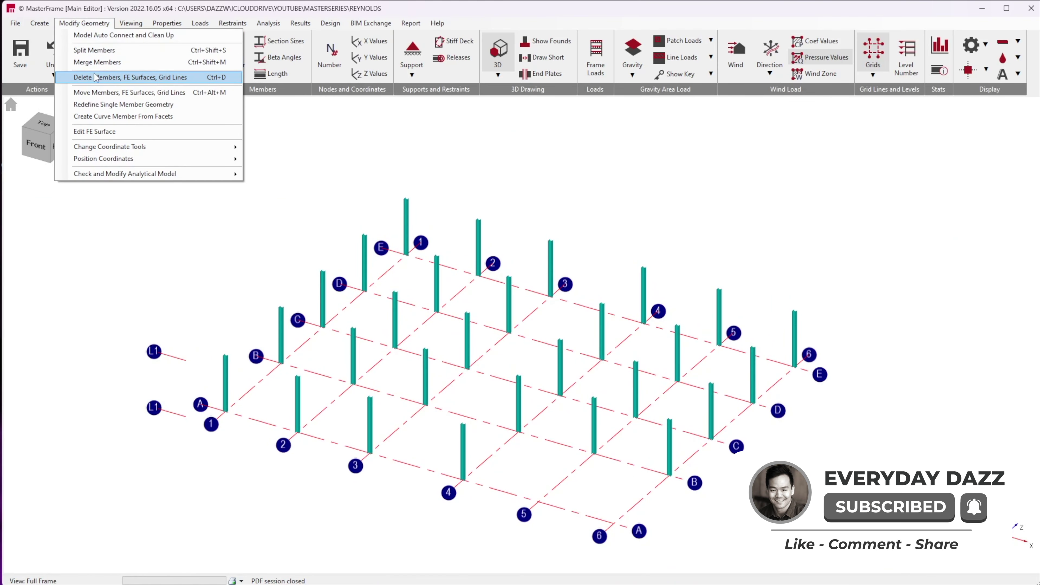
{"action": "left_click", "coordinate": [93, 77]}
{"action": "left_click", "coordinate": [569, 450]}
{"action": "left_click", "coordinate": [496, 429]}
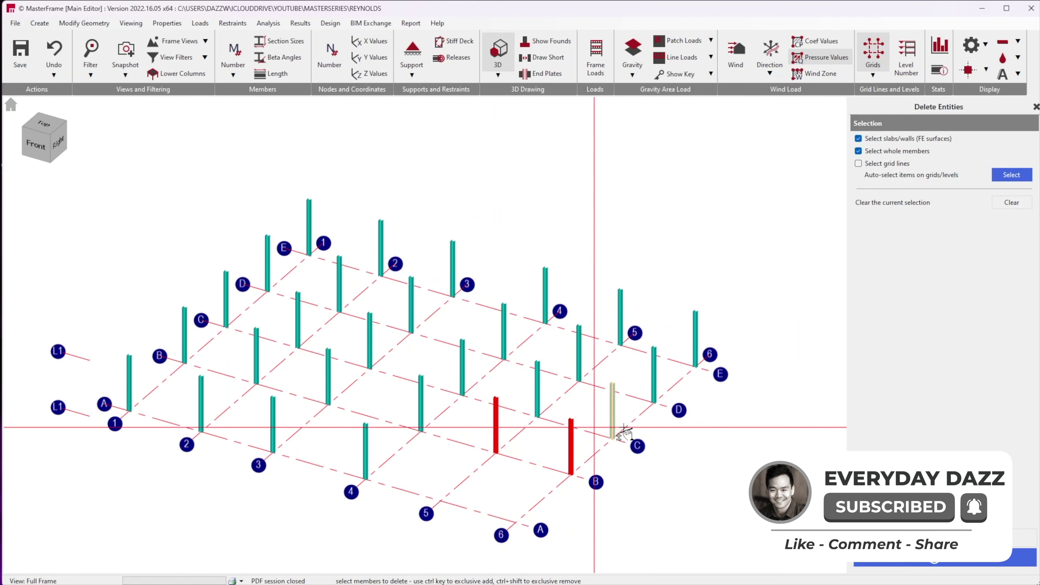
{"action": "left_click", "coordinate": [611, 411]}
{"action": "left_click", "coordinate": [540, 395]}
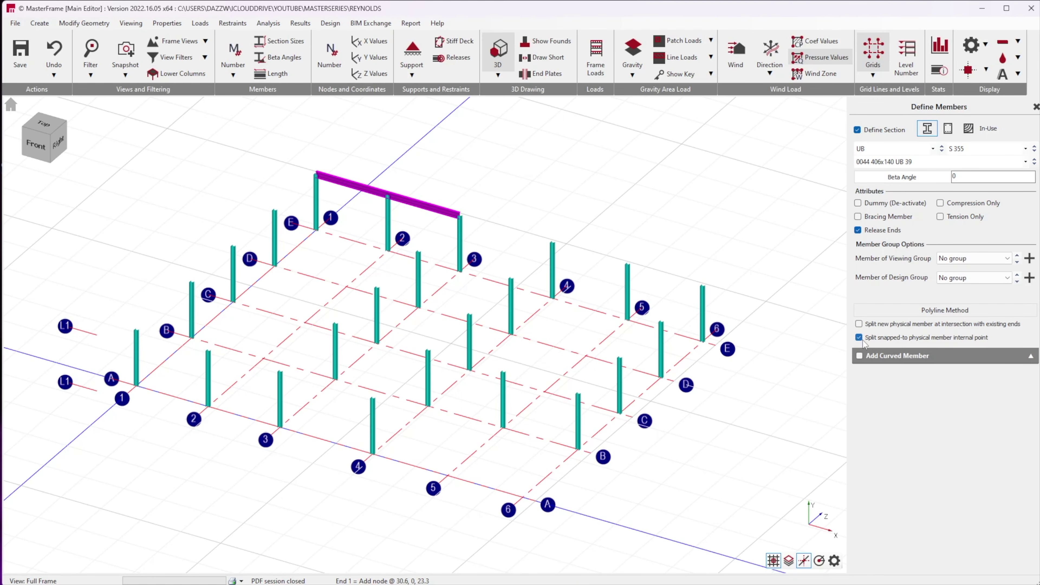
Try a beam along grid line E from column 3 to column 6 with both split options on, and undo it.
{"action": "left_click", "coordinate": [702, 286]}
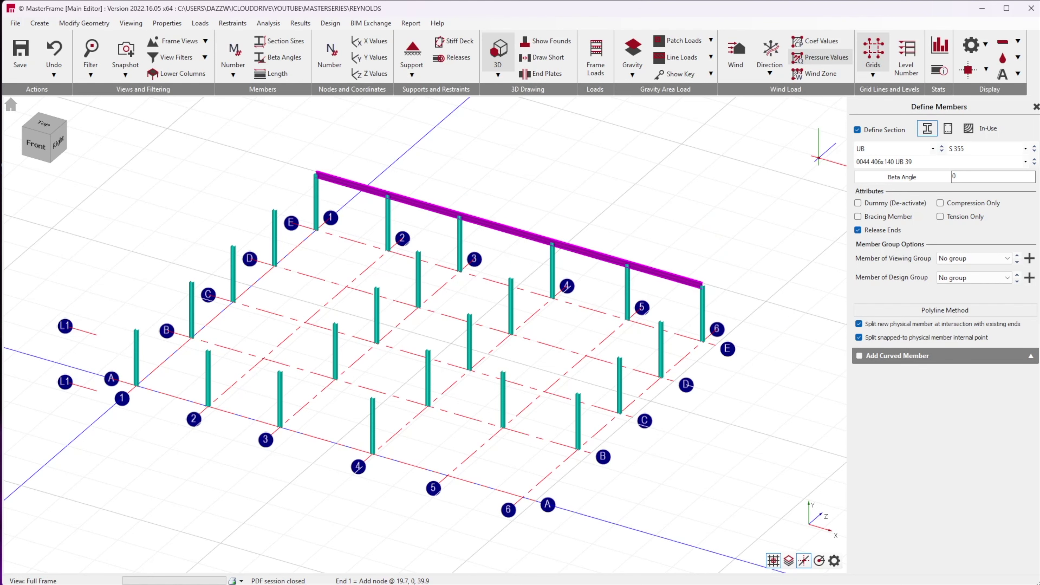
{"action": "left_click", "coordinate": [1036, 106]}
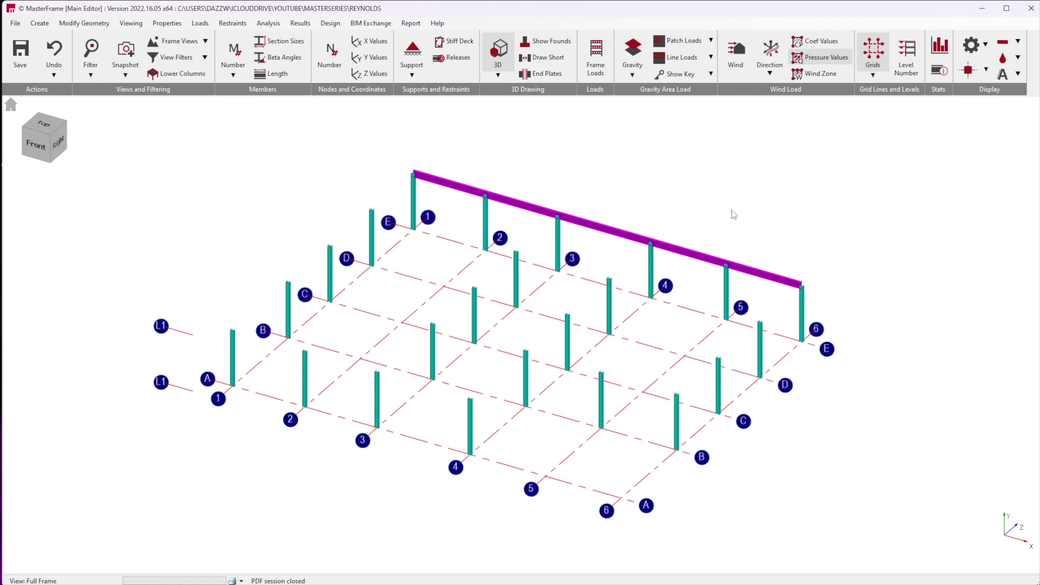
{"action": "left_click", "coordinate": [537, 60]}
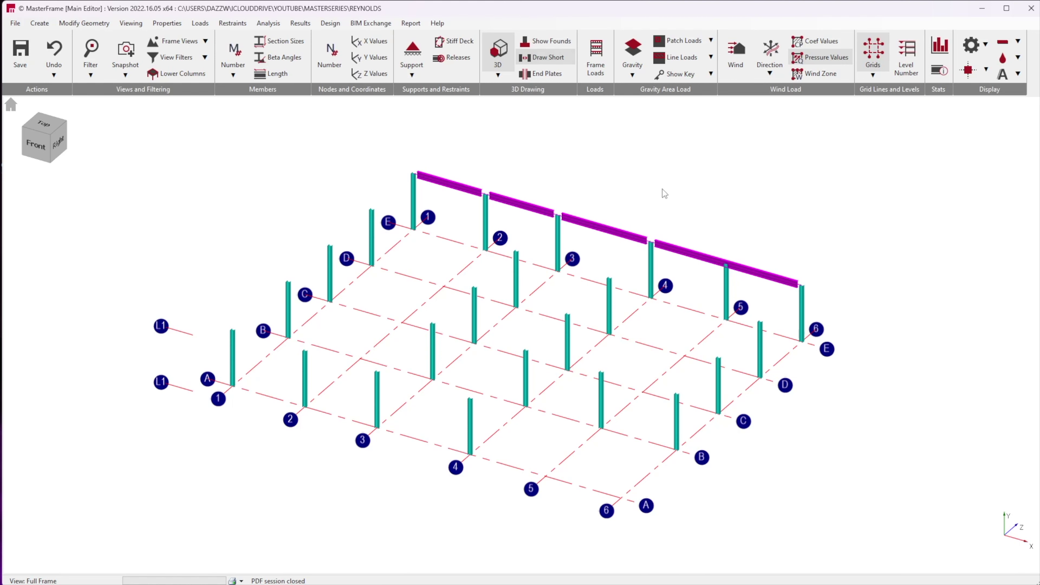
{"action": "left_click", "coordinate": [54, 52]}
Resume defining 406x140 UB 39 members in S 355 and display the members drawn short.
{"action": "left_click", "coordinate": [39, 23]}
{"action": "left_click", "coordinate": [81, 61]}
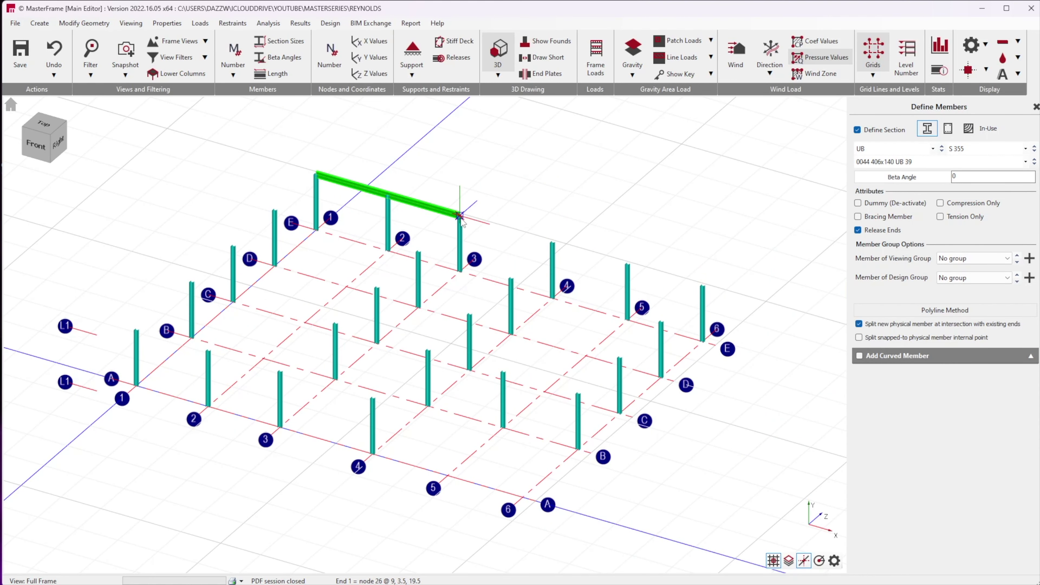
{"action": "left_click", "coordinate": [540, 60]}
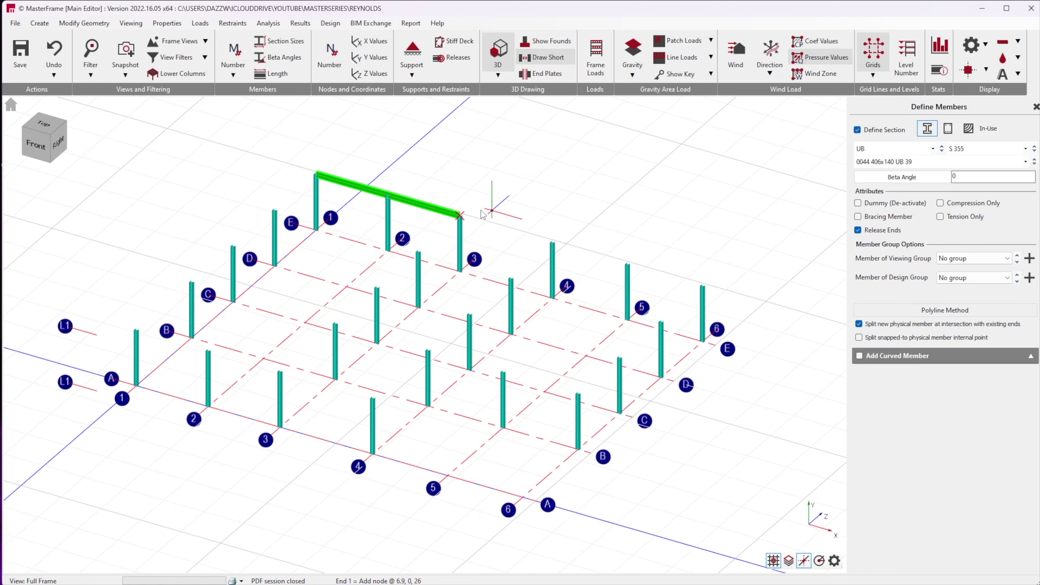
Try a beam from E3 to E6 with only the split of new members at existing ends enabled, and undo it.
{"action": "left_click", "coordinate": [702, 285]}
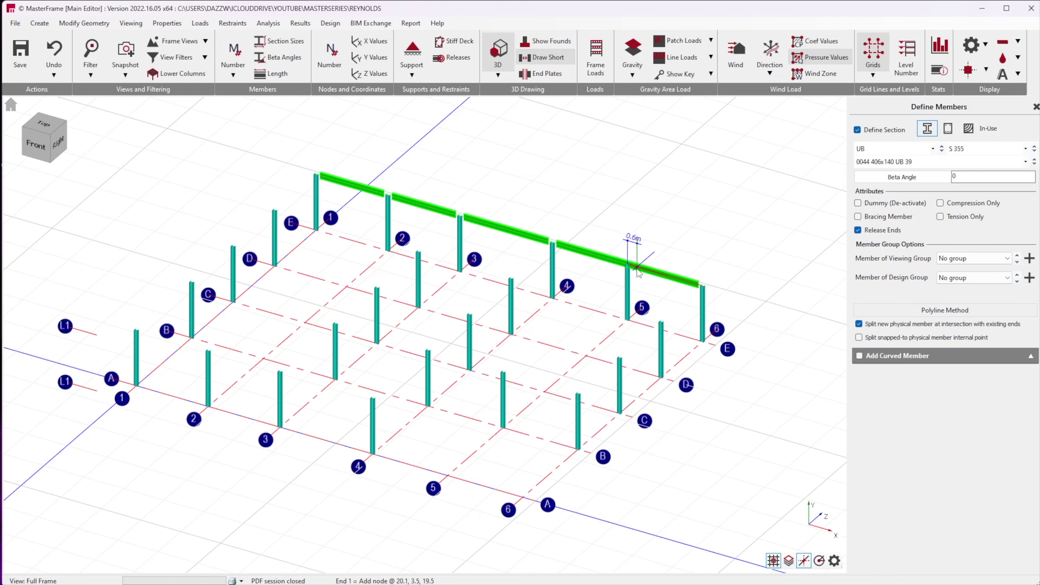
{"action": "key", "text": "ctrl+z"}
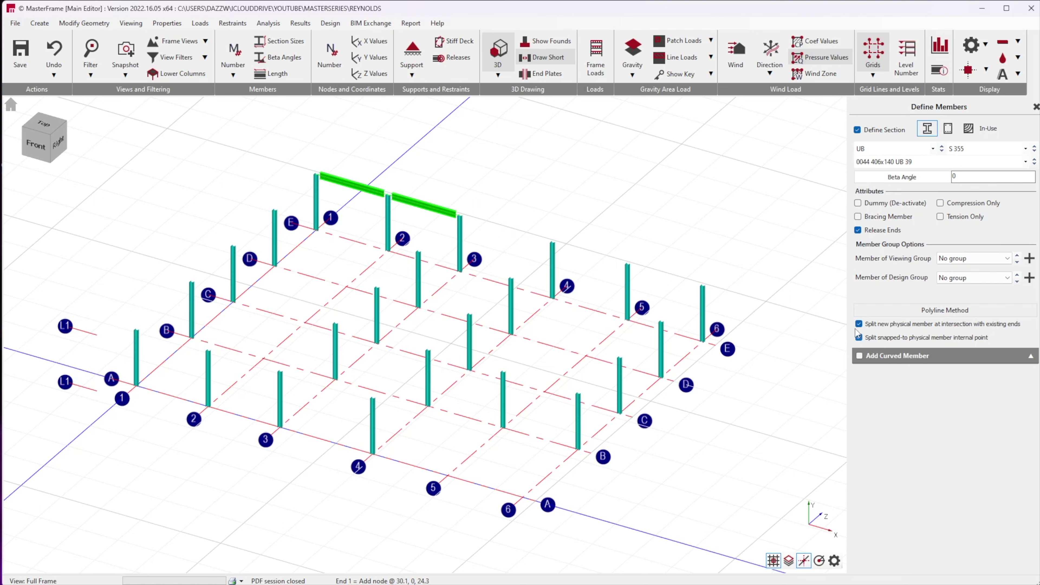
Draw separate beams between columns E5–E6, E4–E5 and E3–E4 with splitting at existing ends turned off.
{"action": "left_click", "coordinate": [627, 265]}
{"action": "left_click", "coordinate": [701, 285]}
{"action": "left_click", "coordinate": [553, 242]}
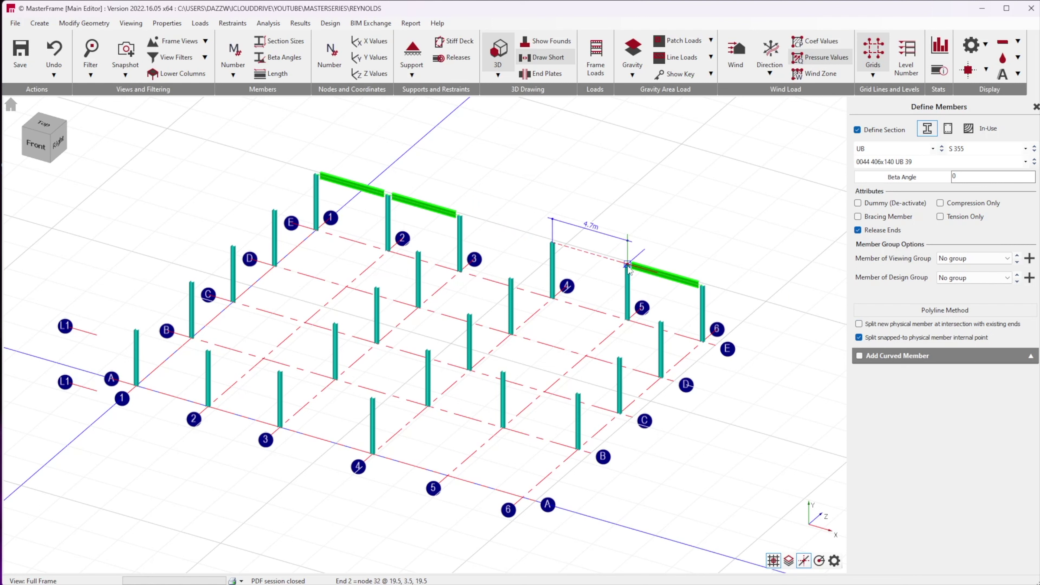
{"action": "left_click", "coordinate": [627, 265]}
{"action": "left_click", "coordinate": [460, 215]}
{"action": "left_click", "coordinate": [548, 240]}
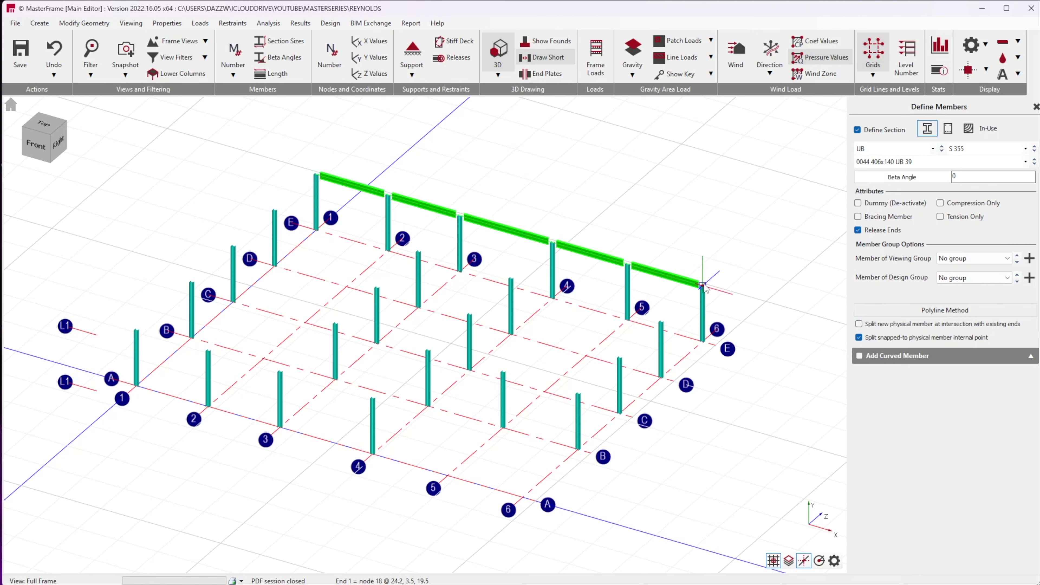
Draw the beam along grid line 6 from E6 to B6, split at the existing column ends.
{"action": "left_click", "coordinate": [578, 394]}
{"action": "key", "text": "ctrl+z"}
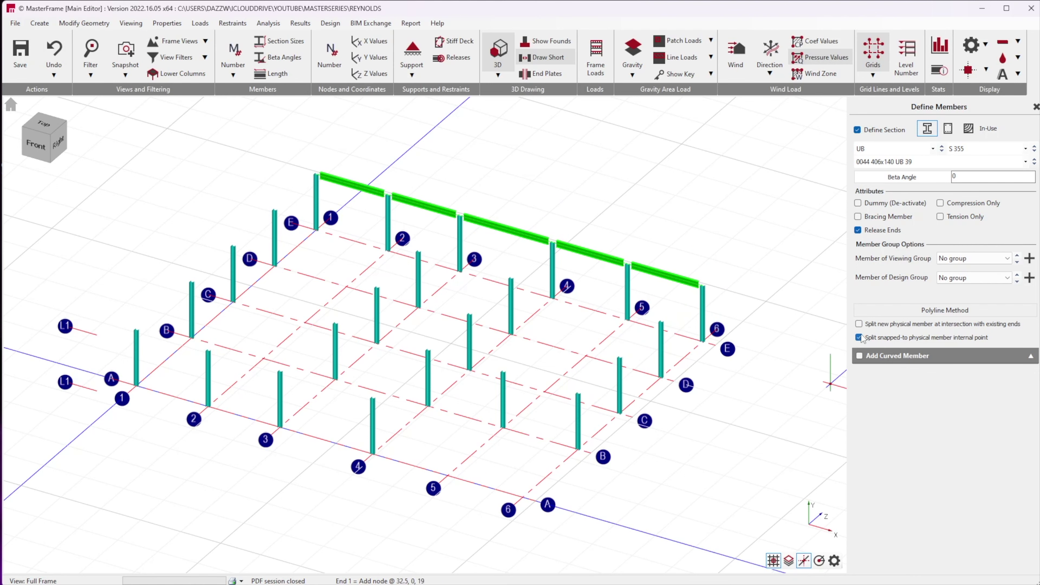
{"action": "left_click", "coordinate": [702, 285]}
{"action": "left_click", "coordinate": [578, 394]}
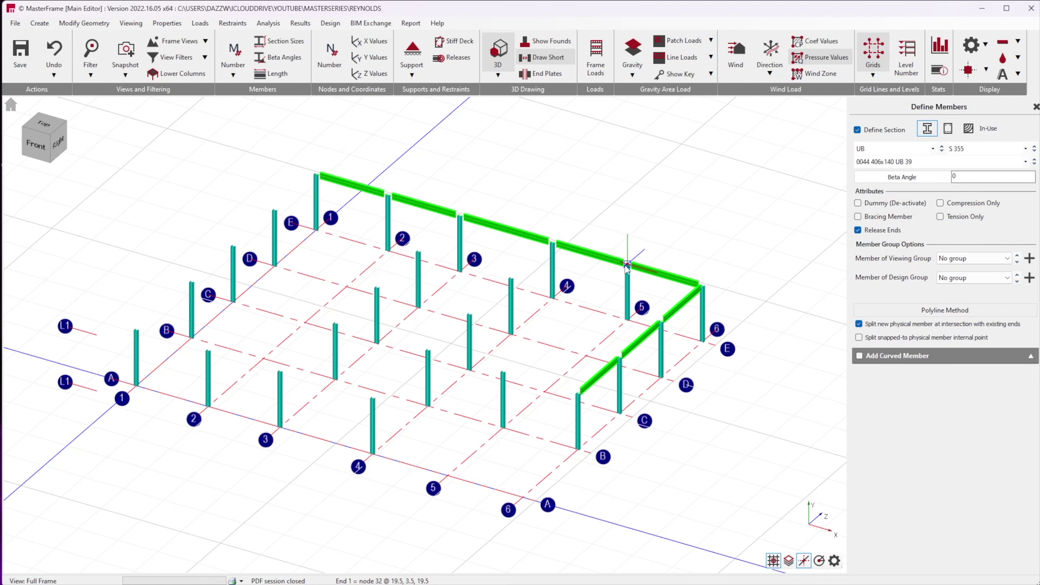
Draw the longitudinal beams along grid lines D, B and C from line 6 to 1, and along line A from 4 to 1.
{"action": "left_click", "coordinate": [660, 322]}
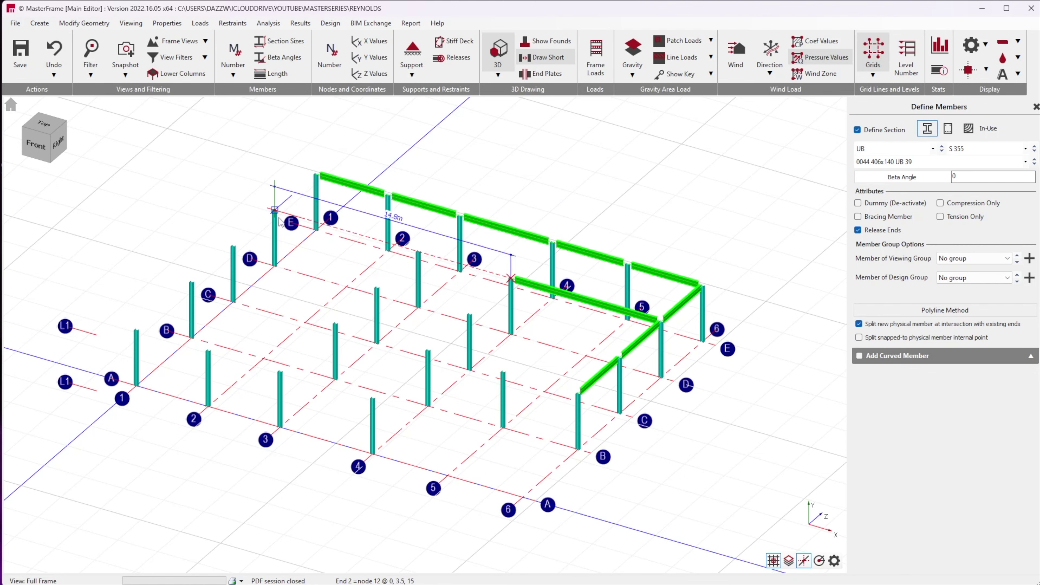
{"action": "left_click", "coordinate": [275, 210]}
{"action": "left_click", "coordinate": [576, 394]}
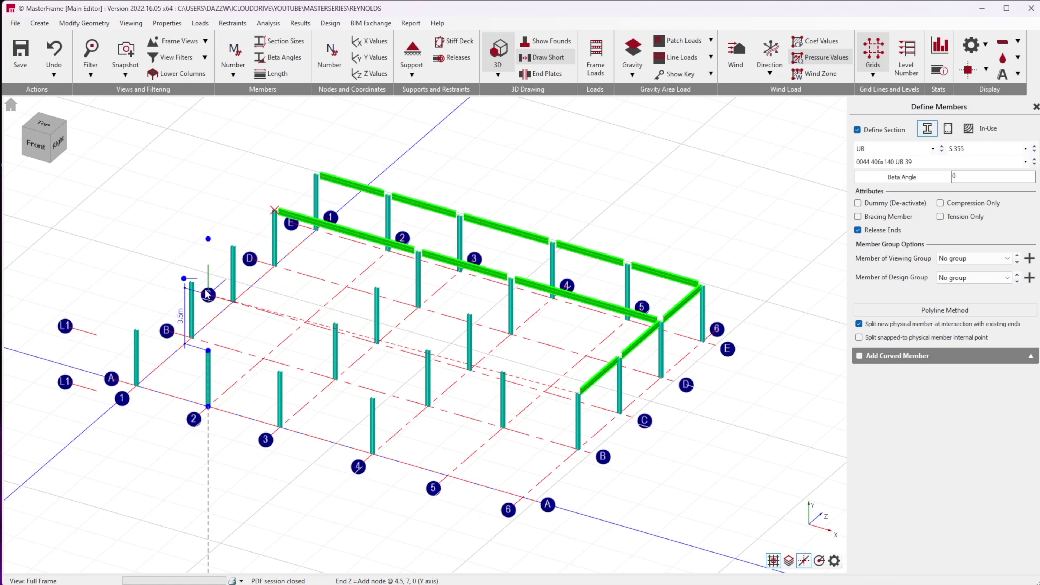
{"action": "left_click", "coordinate": [191, 282]}
{"action": "left_click", "coordinate": [619, 357]}
{"action": "left_click", "coordinate": [233, 246]}
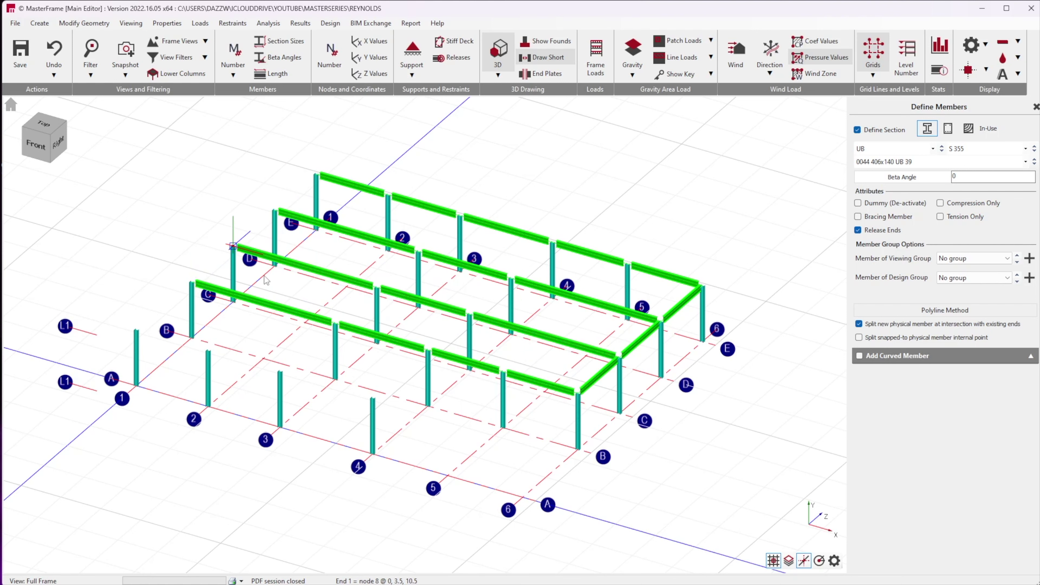
{"action": "left_click", "coordinate": [372, 398]}
{"action": "left_click", "coordinate": [137, 330]}
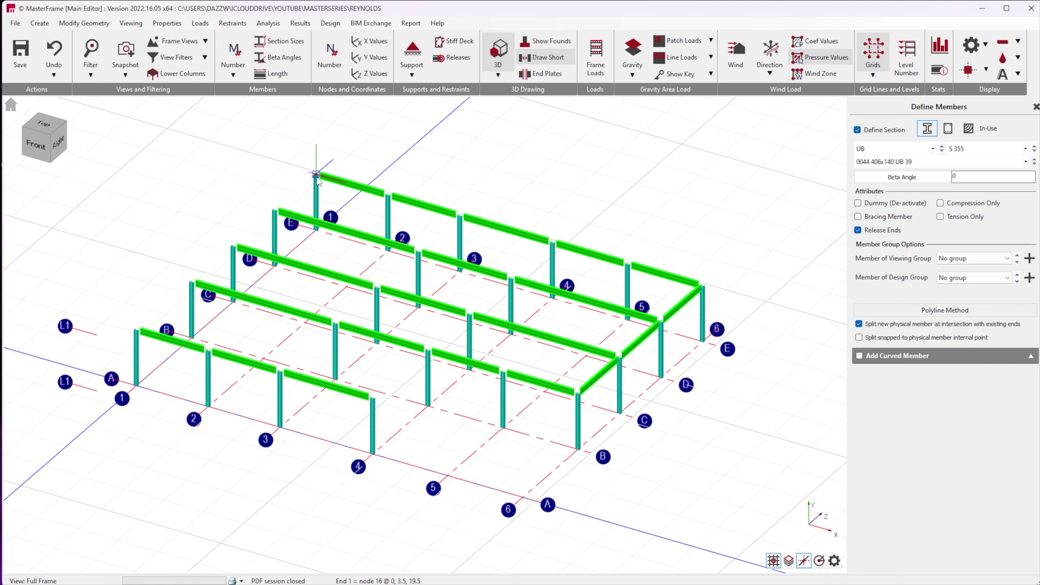
Draw the edge beam along grid line 1 from column E1 to column A1.
{"action": "left_click", "coordinate": [315, 174]}
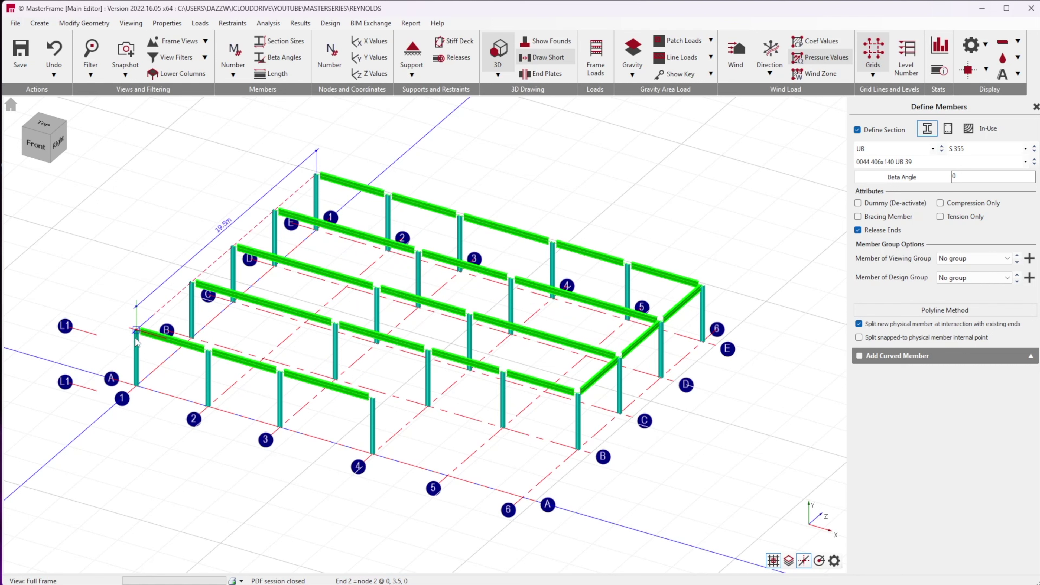
{"action": "left_click", "coordinate": [209, 351]}
{"action": "key", "text": "Escape"}
Draw the transverse beams along grid lines 3 and 4 from A to E, plus the outer-bay beams on lines 2 and 5.
{"action": "left_click", "coordinate": [280, 372]}
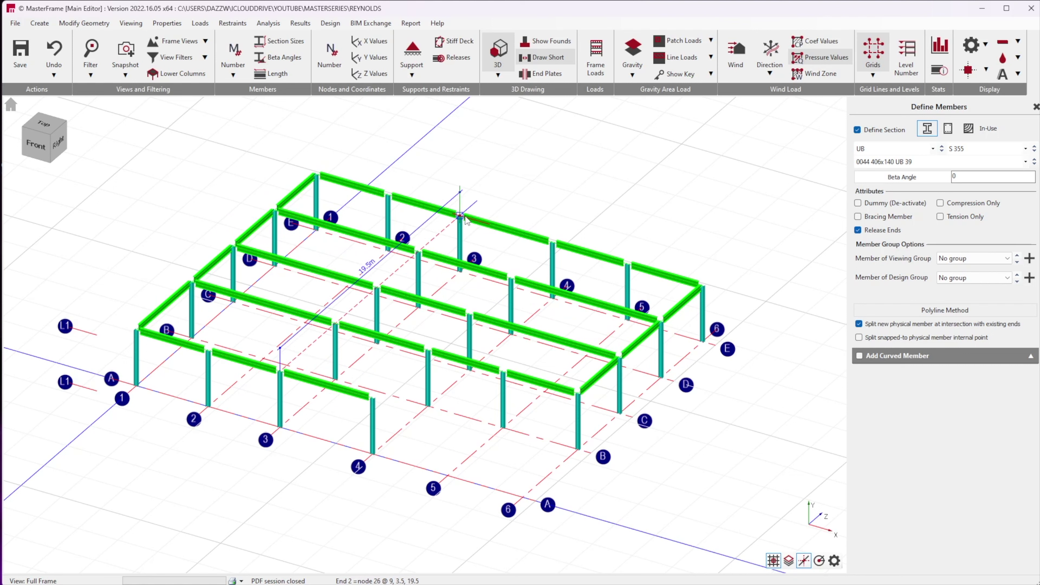
{"action": "left_click", "coordinate": [460, 215]}
{"action": "left_click", "coordinate": [373, 398]}
{"action": "left_click", "coordinate": [553, 248]}
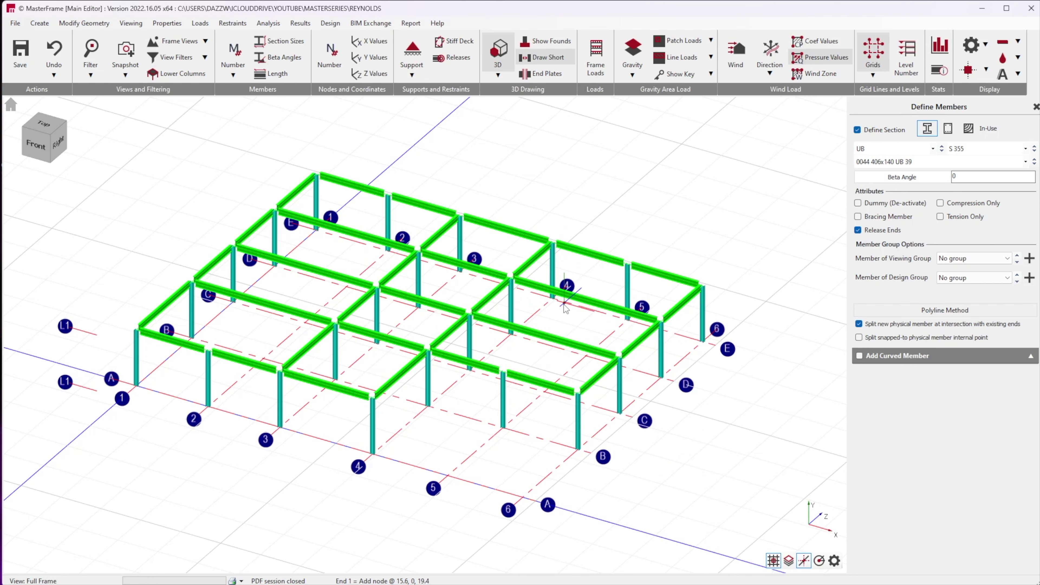
{"action": "key", "text": "Escape"}
{"action": "key", "text": "Escape"}
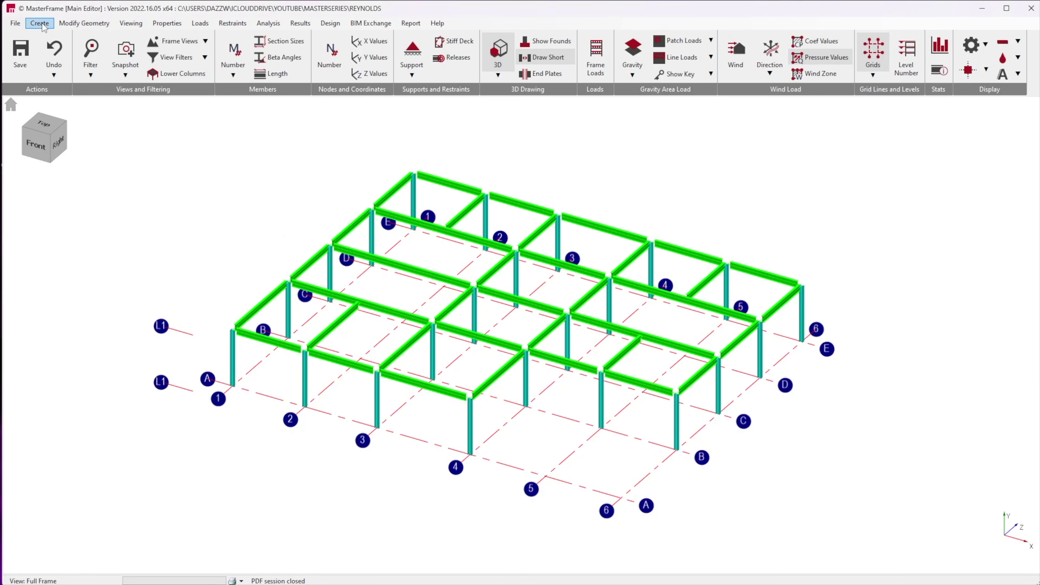
Create an area loading panel group named Precast plank and set its one-way span to the vertical direction option.
{"action": "left_click", "coordinate": [40, 23]}
{"action": "left_click", "coordinate": [77, 128]}
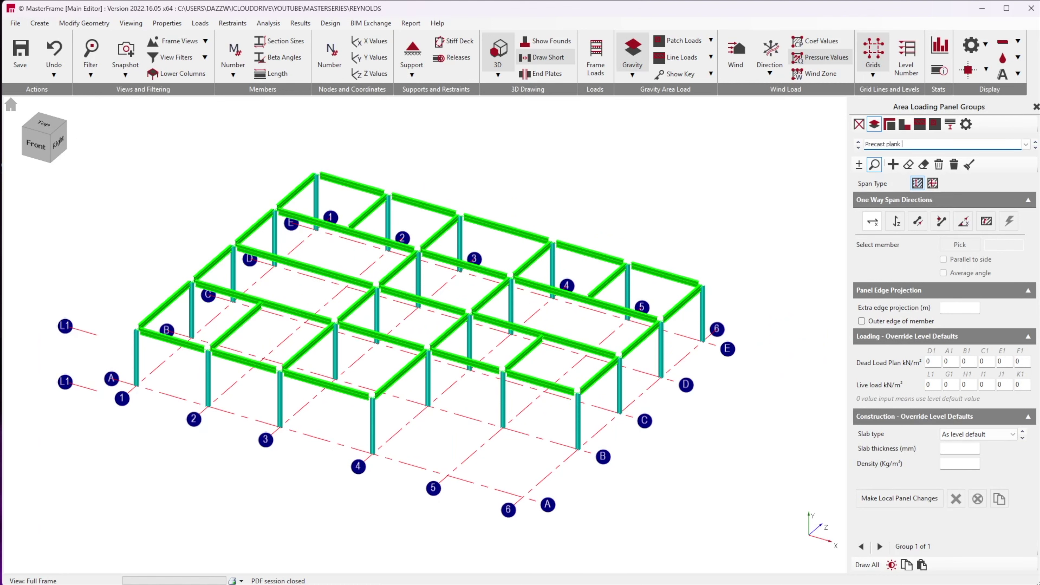
{"action": "left_click", "coordinate": [871, 212]}
{"action": "left_click", "coordinate": [896, 220]}
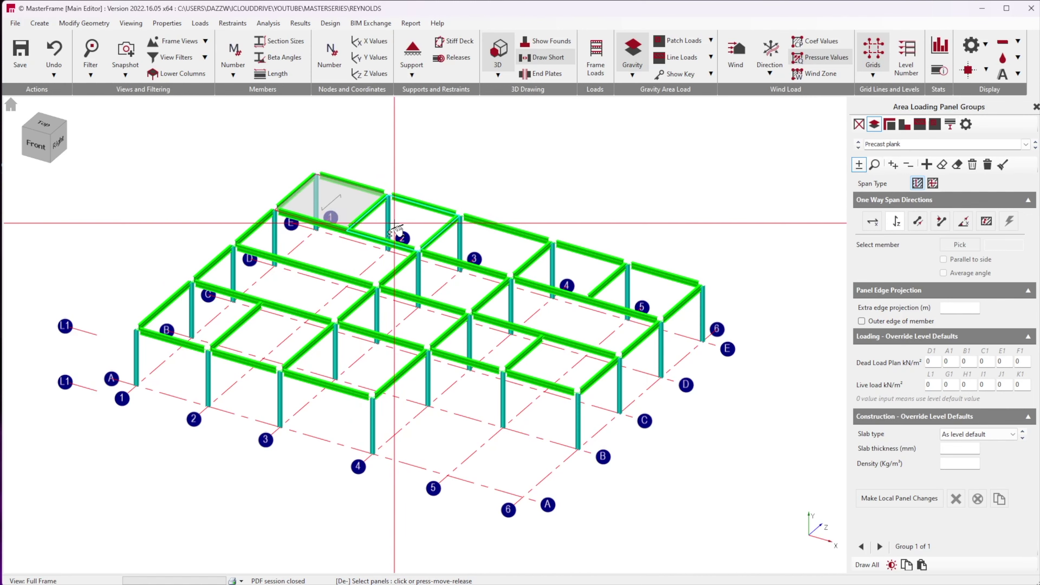
Add Precast plank loading panels to all the floor bays enclosed by the storey's beams.
{"action": "mouse_move", "coordinate": [396, 232]}
{"action": "left_mouse_down"}
{"action": "mouse_move", "coordinate": [260, 154]}
{"action": "mouse_move", "coordinate": [122, 143]}
{"action": "mouse_move", "coordinate": [716, 414]}
{"action": "left_mouse_up"}
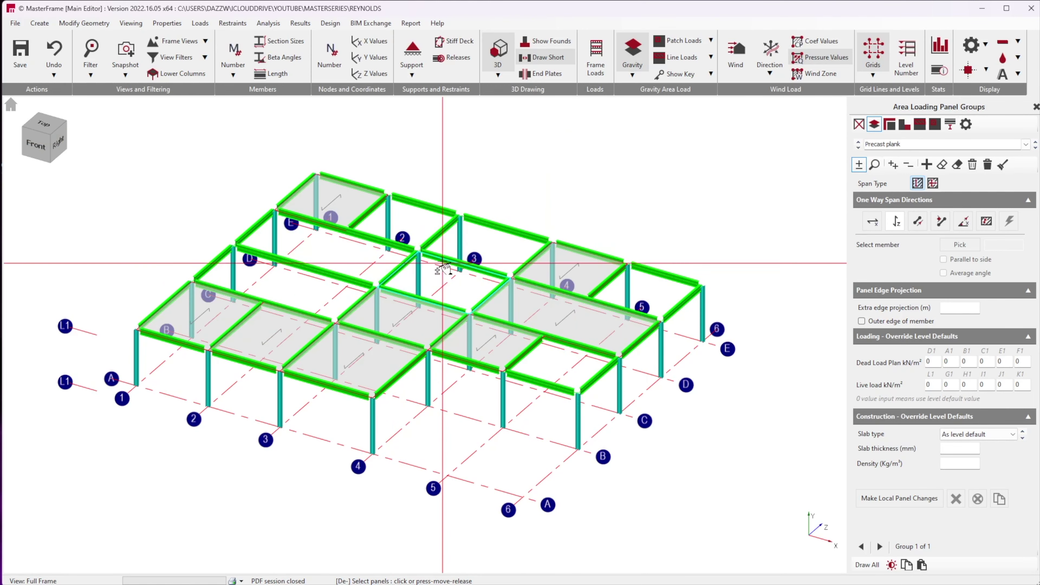
{"action": "left_click", "coordinate": [443, 266]}
{"action": "left_click", "coordinate": [475, 250]}
{"action": "left_click", "coordinate": [409, 233]}
{"action": "left_click", "coordinate": [360, 266]}
{"action": "left_click", "coordinate": [352, 299]}
{"action": "left_click", "coordinate": [905, 167]}
{"action": "mouse_move", "coordinate": [111, 139]}
{"action": "left_mouse_down"}
{"action": "mouse_move", "coordinate": [522, 297]}
{"action": "mouse_move", "coordinate": [732, 354]}
{"action": "mouse_move", "coordinate": [739, 410]}
{"action": "left_mouse_up"}
{"action": "left_click", "coordinate": [893, 164]}
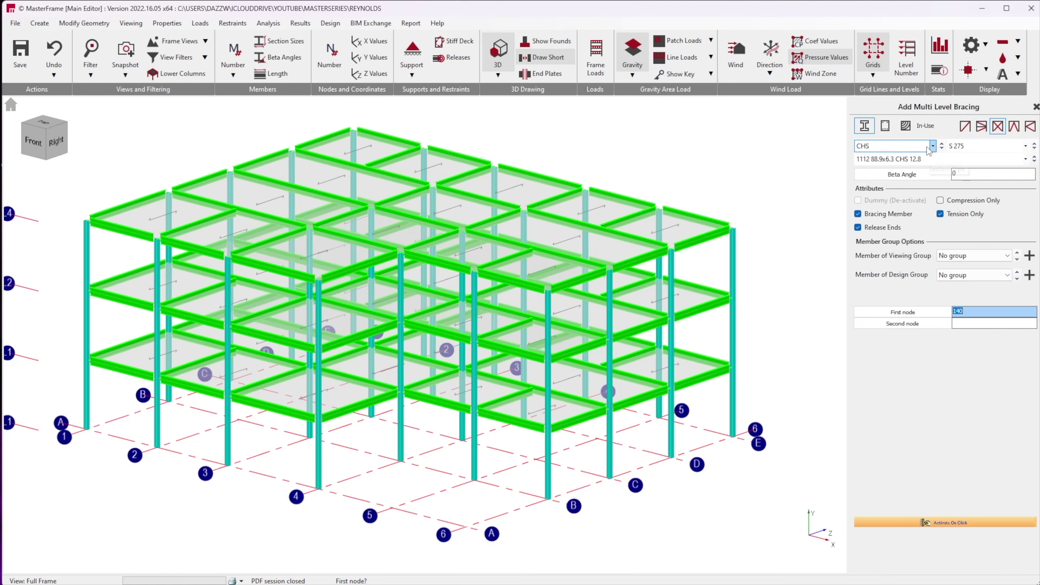
Set the multi-level cross bracing section to a Flat in S 355, 100 deep and 10 thick.
{"action": "left_click", "coordinate": [893, 146]}
{"action": "left_click", "coordinate": [986, 146]}
{"action": "left_click", "coordinate": [1025, 146]}
{"action": "left_click", "coordinate": [968, 198]}
{"action": "left_click", "coordinate": [869, 158]}
{"action": "type", "text": "100"}
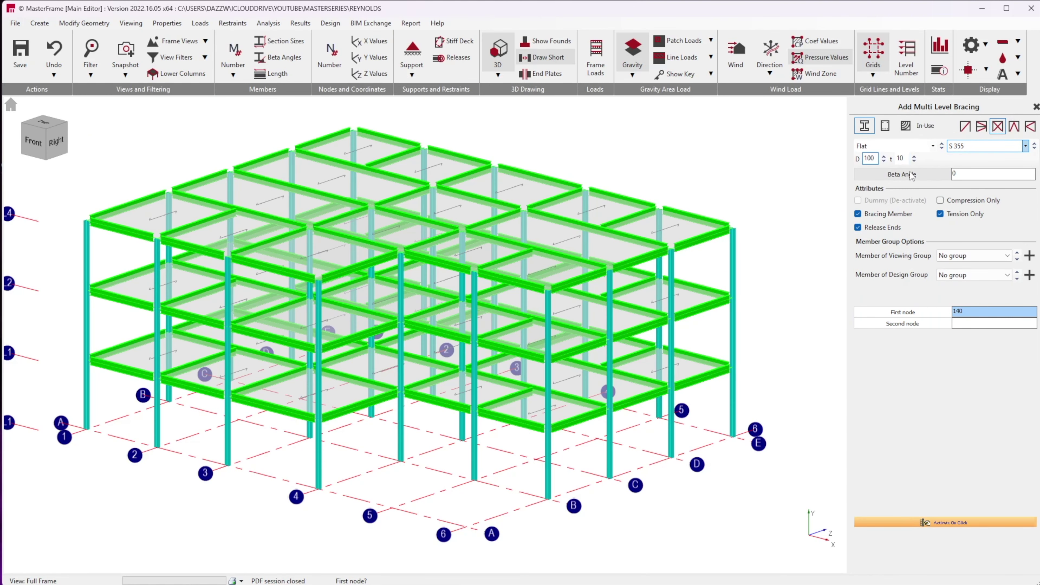
Add full-height cross bracing on grid line 6 between C and D, and on line B between 4 and 5.
{"action": "scroll", "coordinate": [573, 492], "scroll_direction": "up", "scroll_amount": 3}
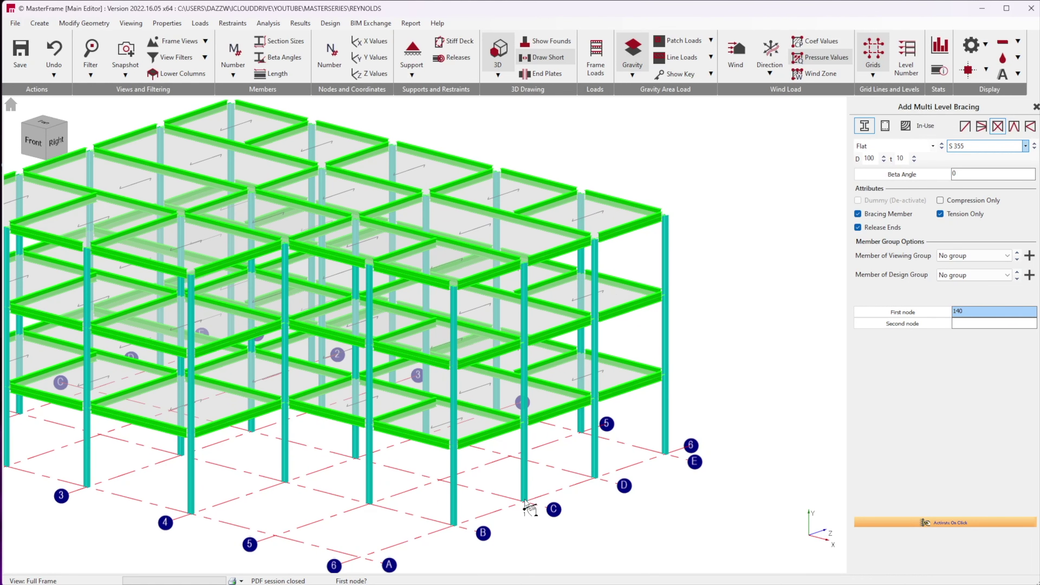
{"action": "left_click", "coordinate": [525, 502]}
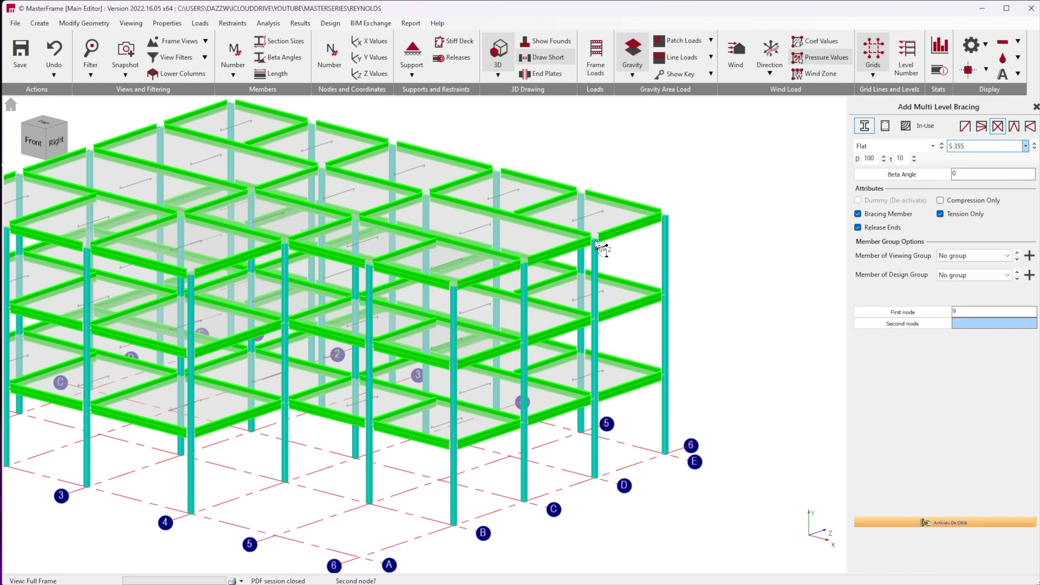
{"action": "left_click", "coordinate": [599, 248]}
{"action": "scroll", "coordinate": [410, 435], "scroll_direction": "down", "scroll_amount": 2}
{"action": "left_click", "coordinate": [337, 459]}
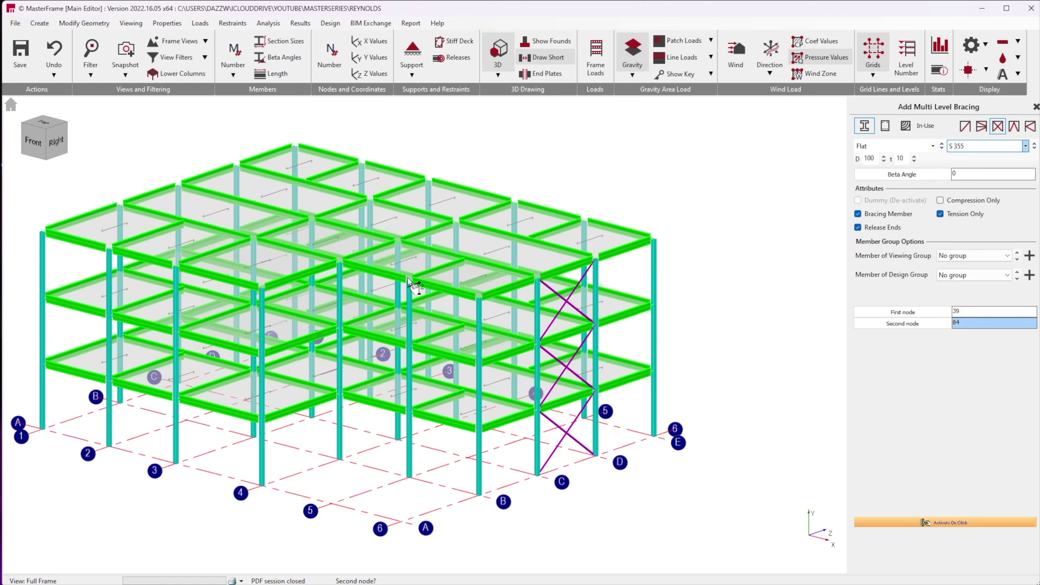
{"action": "left_click", "coordinate": [408, 278]}
Add full-height cross bracing on grid line A between 1 and 2, and on line 1 between C and B.
{"action": "left_click", "coordinate": [42, 429]}
{"action": "left_click", "coordinate": [109, 249]}
{"action": "key", "text": "Right"}
{"action": "middle_click_drag", "start_coordinate": [267, 299], "coordinate": [295, 301]}
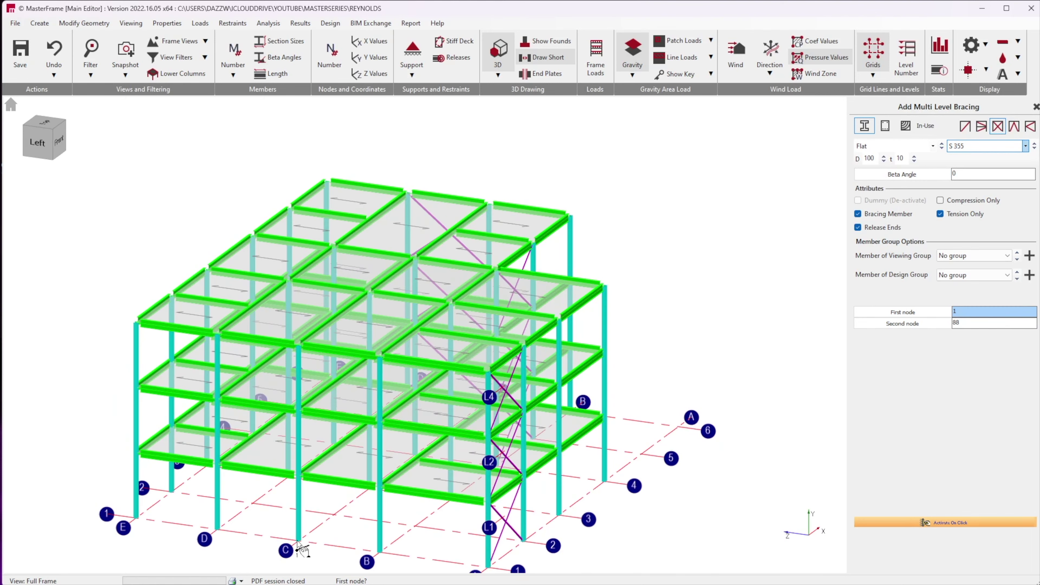
{"action": "left_click", "coordinate": [295, 541]}
{"action": "left_click", "coordinate": [377, 350]}
Add full-height cross bracing on grid line E between lines 4 and 3.
{"action": "middle_click_drag", "start_coordinate": [135, 327], "coordinate": [327, 394]}
{"action": "left_click", "coordinate": [471, 404]}
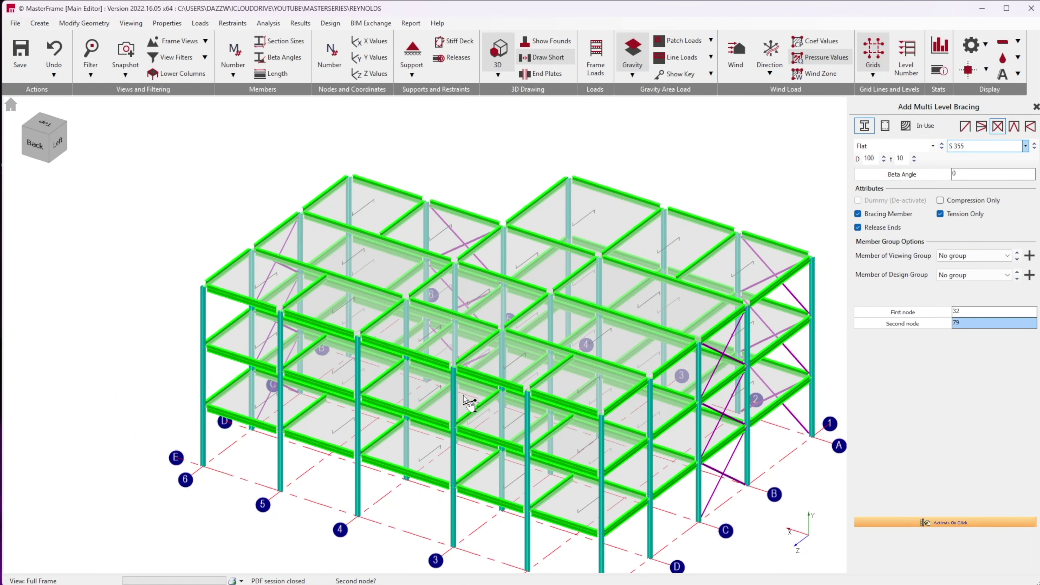
{"action": "left_click", "coordinate": [458, 375]}
{"action": "middle_click_drag", "start_coordinate": [458, 375], "coordinate": [426, 379]}
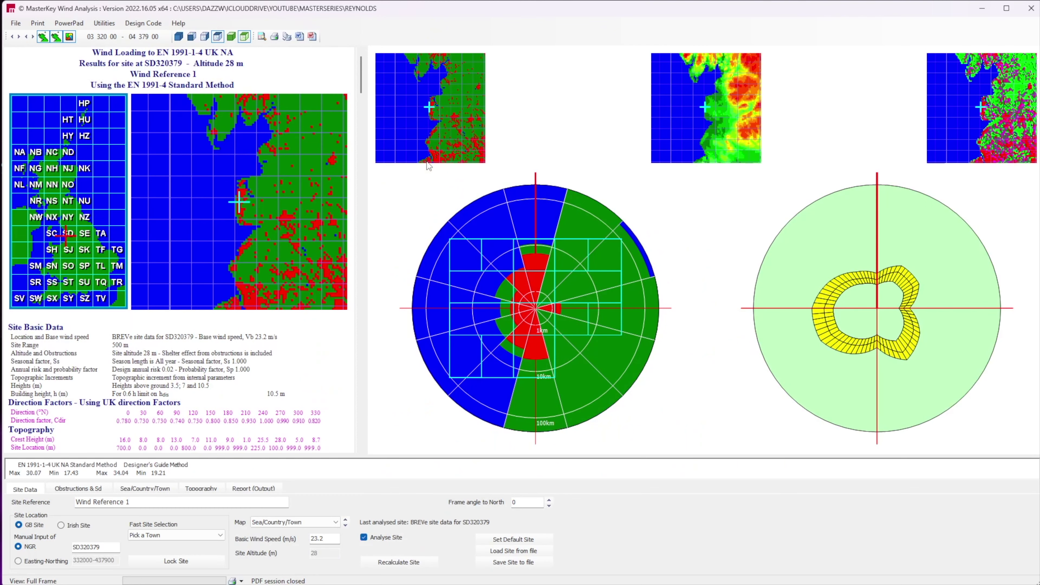
Select Swansea as the wind analysis site and shift the location on the map to SS916992.
{"action": "left_click", "coordinate": [154, 536]}
{"action": "scroll", "coordinate": [172, 563], "scroll_direction": "down", "scroll_amount": 10}
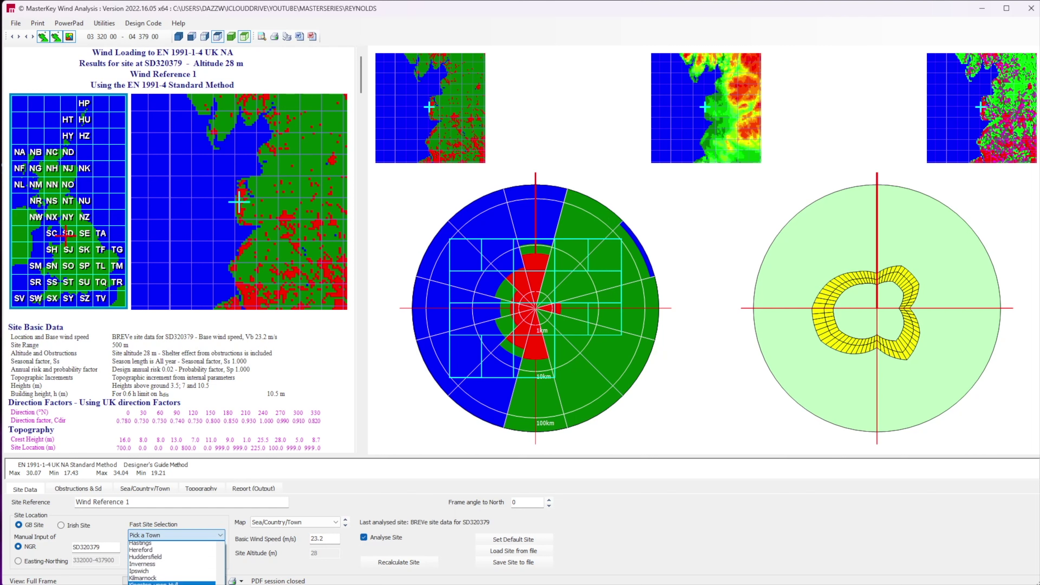
{"action": "left_click", "coordinate": [172, 583]}
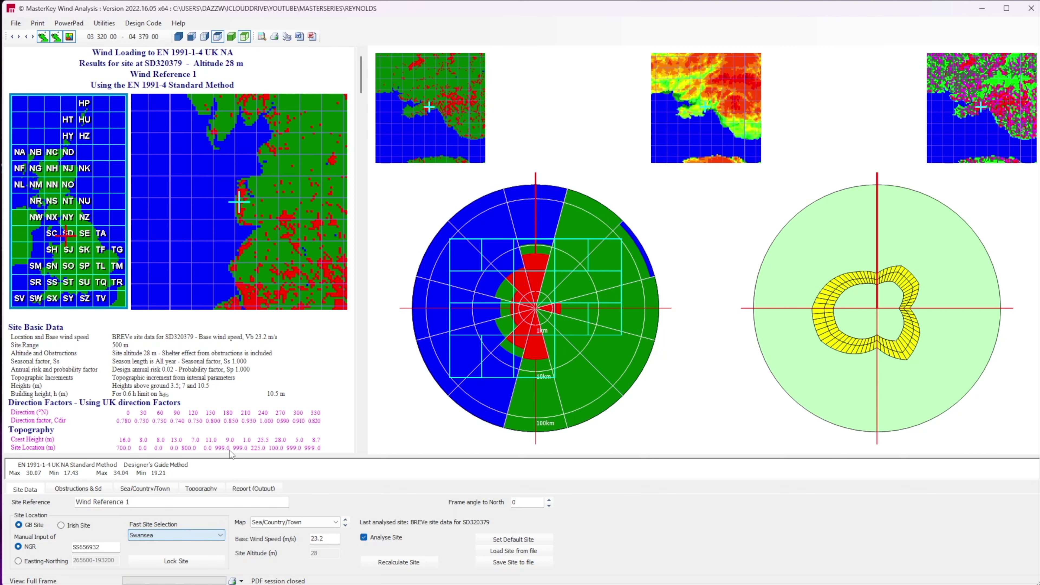
{"action": "left_click", "coordinate": [216, 203]}
{"action": "left_click", "coordinate": [319, 186]}
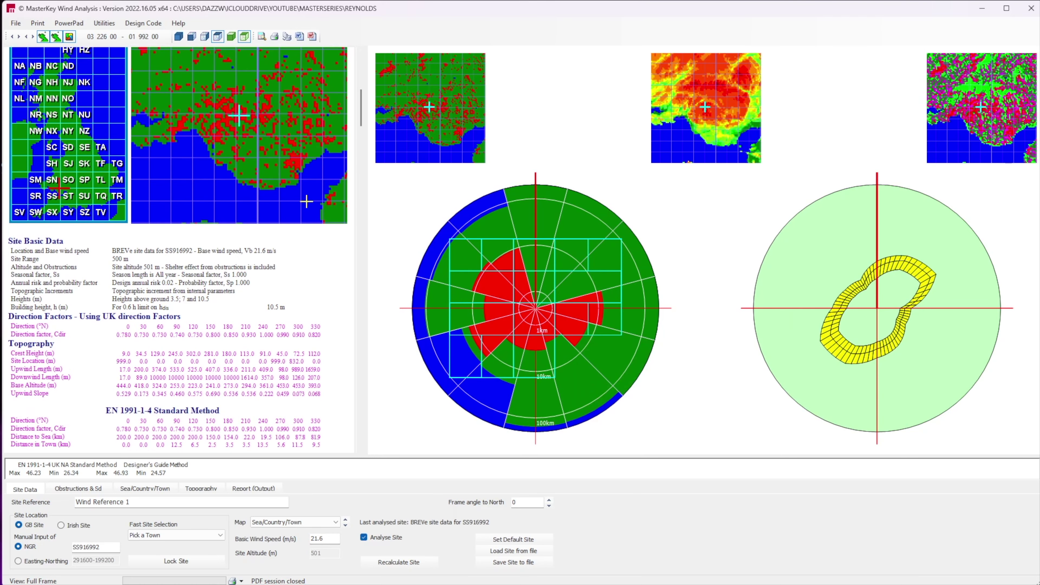
Review the site's topography, sea/country/town and obstruction data, and close the wind analysis.
{"action": "left_click", "coordinate": [206, 488]}
{"action": "left_click", "coordinate": [145, 489]}
{"action": "left_click", "coordinate": [81, 489]}
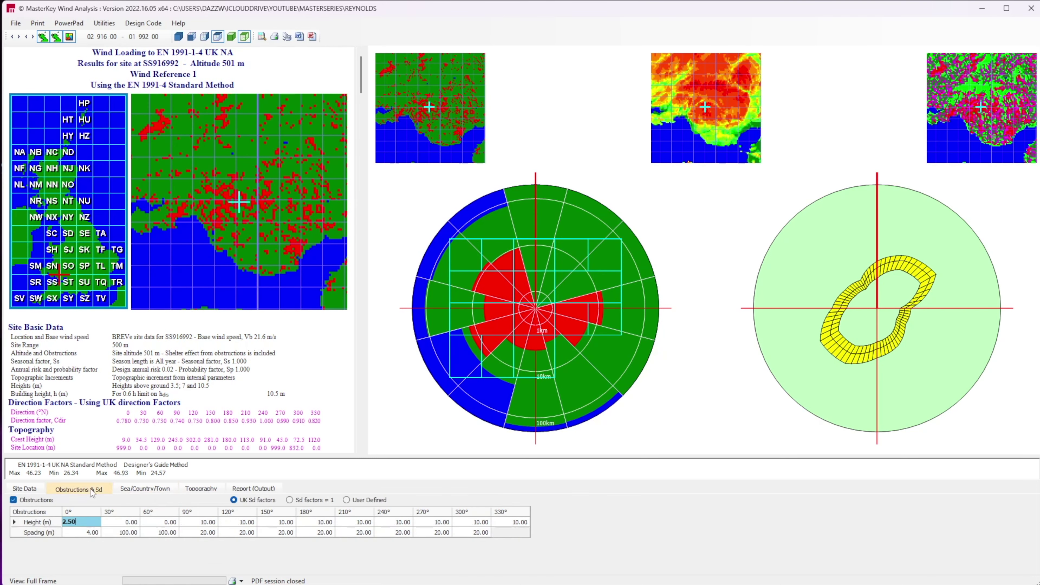
{"action": "left_click", "coordinate": [29, 489]}
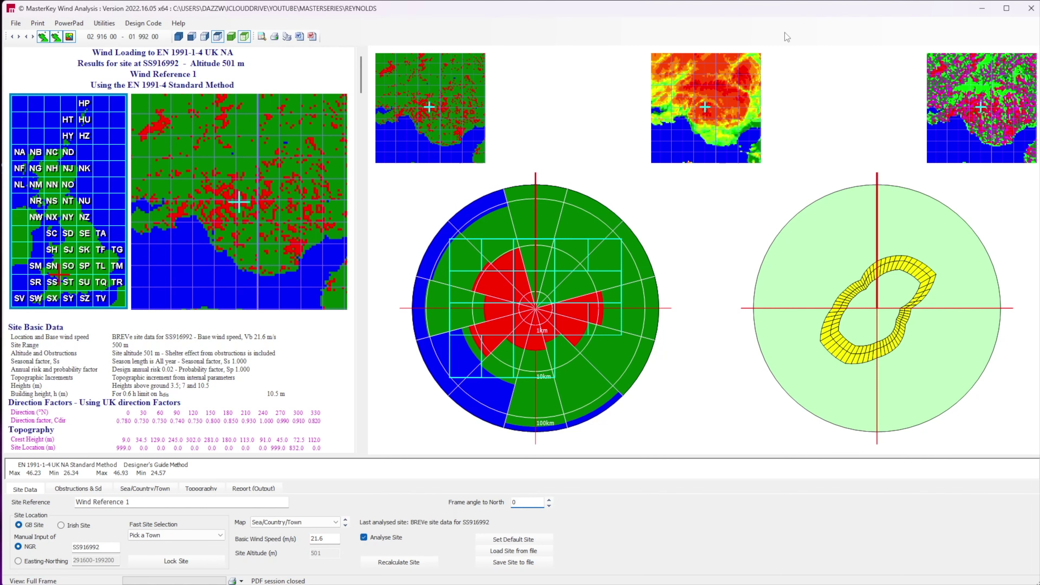
{"action": "left_click", "coordinate": [1029, 9]}
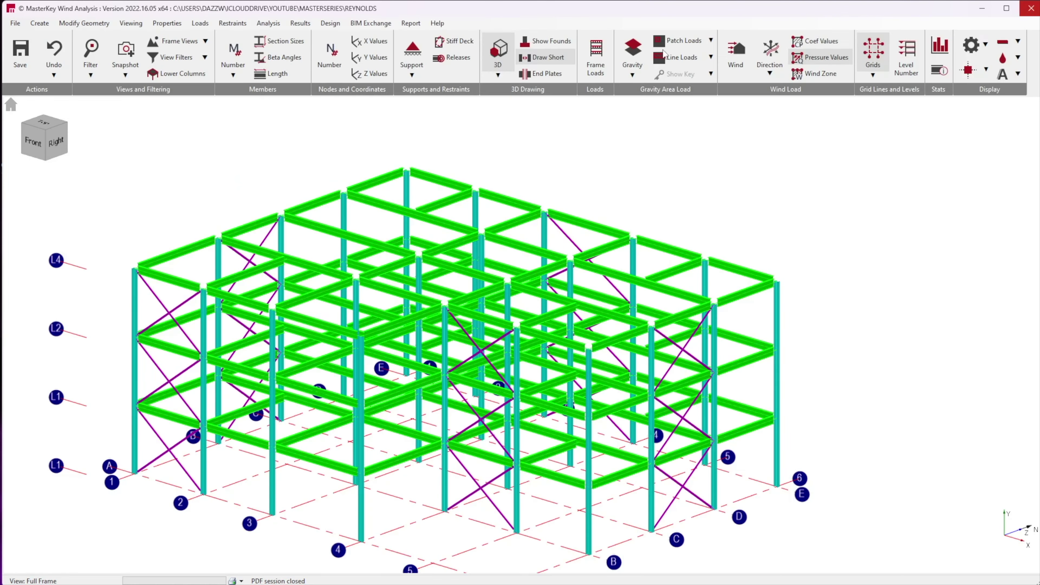
Generate all wall and roof wind panels automatically, using the vertical one-way span direction.
{"action": "left_click", "coordinate": [200, 23]}
{"action": "mouse_move", "coordinate": [221, 140]}
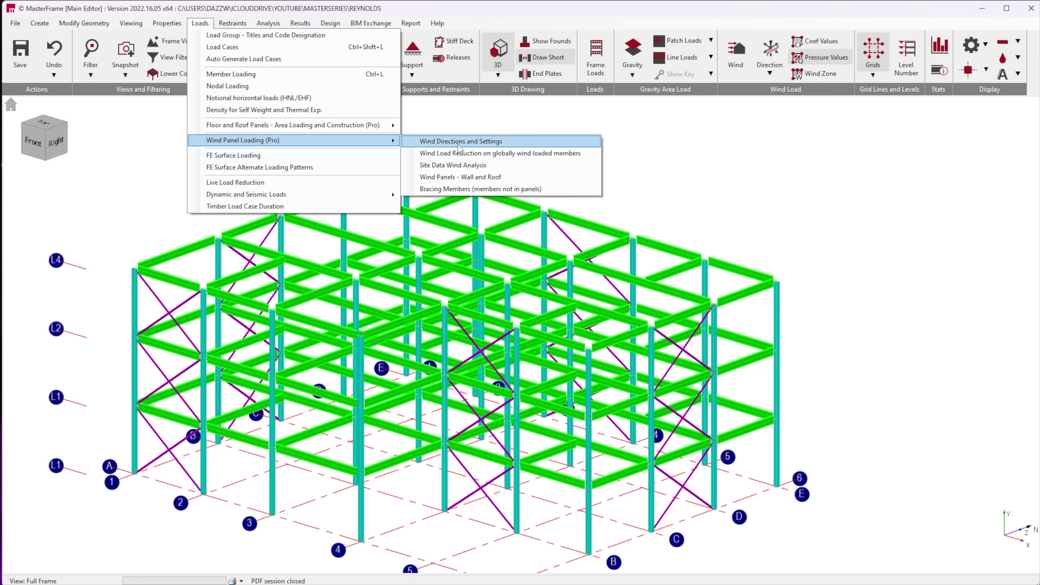
{"action": "left_click", "coordinate": [450, 178]}
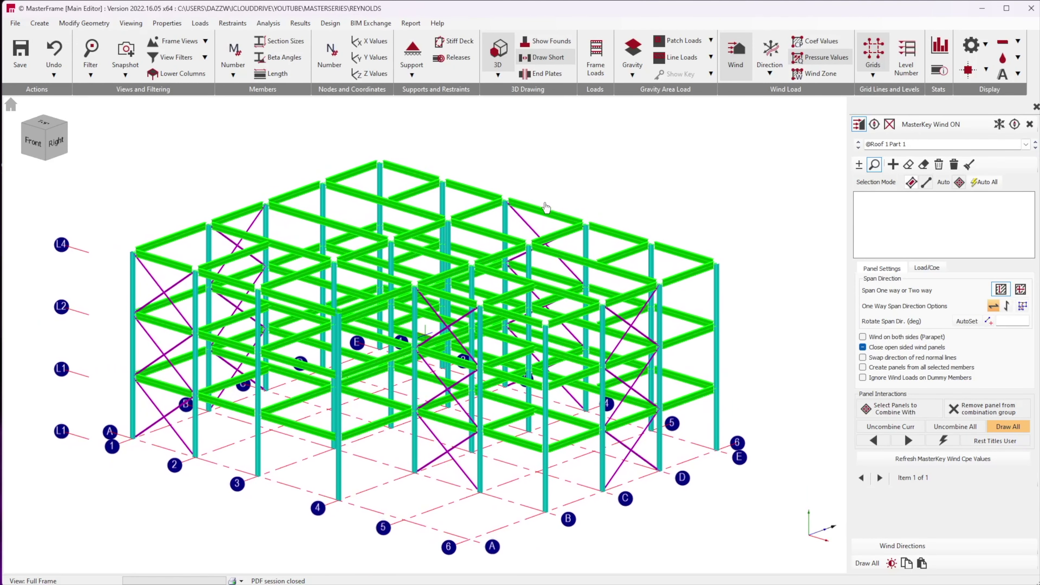
{"action": "left_click", "coordinate": [1025, 144]}
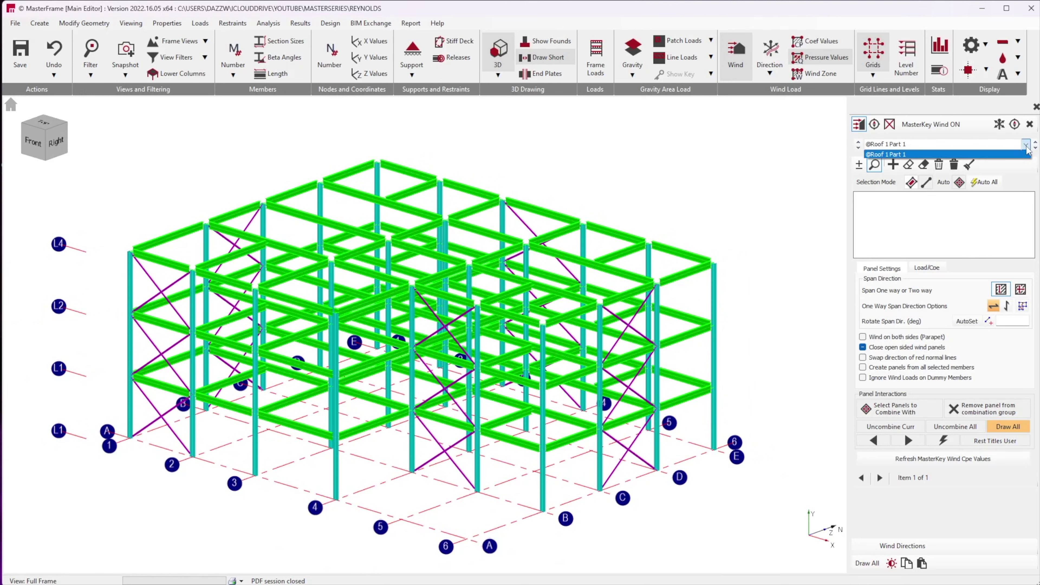
{"action": "left_click", "coordinate": [1025, 144]}
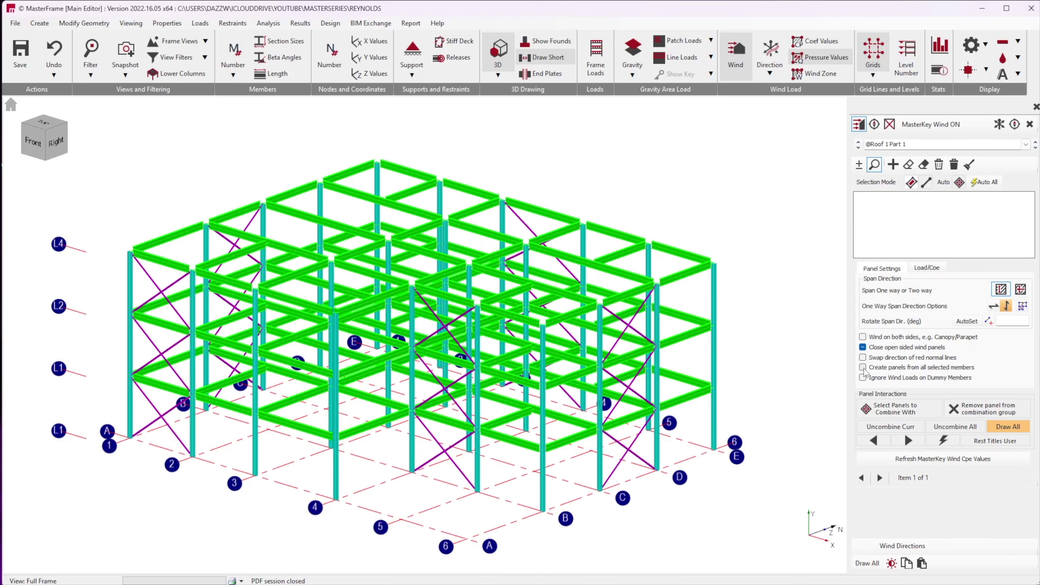
{"action": "left_click", "coordinate": [984, 183]}
Examine the generated wind panel groups from the elevations through to Roof 1 Part 1, and close the wind panel settings.
{"action": "scroll", "coordinate": [714, 253], "scroll_direction": "down", "scroll_amount": 2}
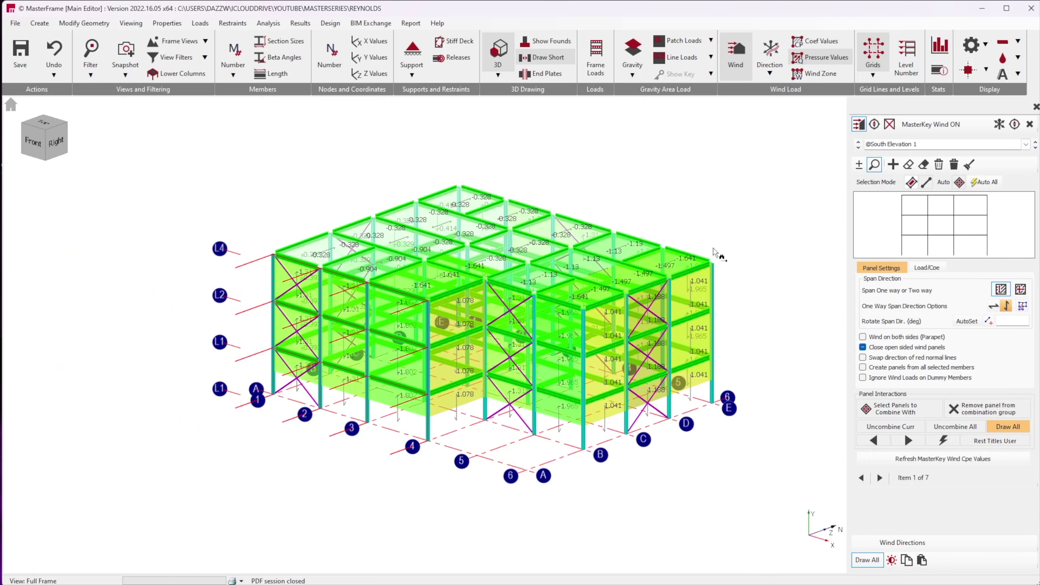
{"action": "mouse_move", "coordinate": [713, 248]}
{"action": "middle_mouse_down"}
{"action": "mouse_move", "coordinate": [574, 268]}
{"action": "mouse_move", "coordinate": [637, 280]}
{"action": "mouse_move", "coordinate": [700, 262]}
{"action": "middle_mouse_up"}
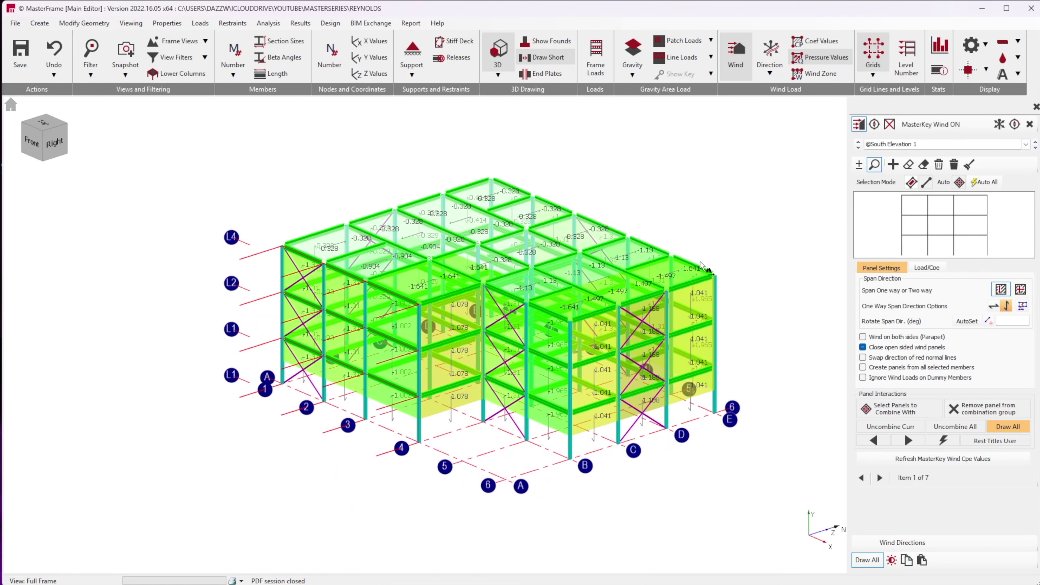
{"action": "left_click", "coordinate": [1035, 147]}
{"action": "left_click", "coordinate": [1035, 147]}
{"action": "left_click", "coordinate": [1034, 148]}
{"action": "left_click", "coordinate": [1034, 148]}
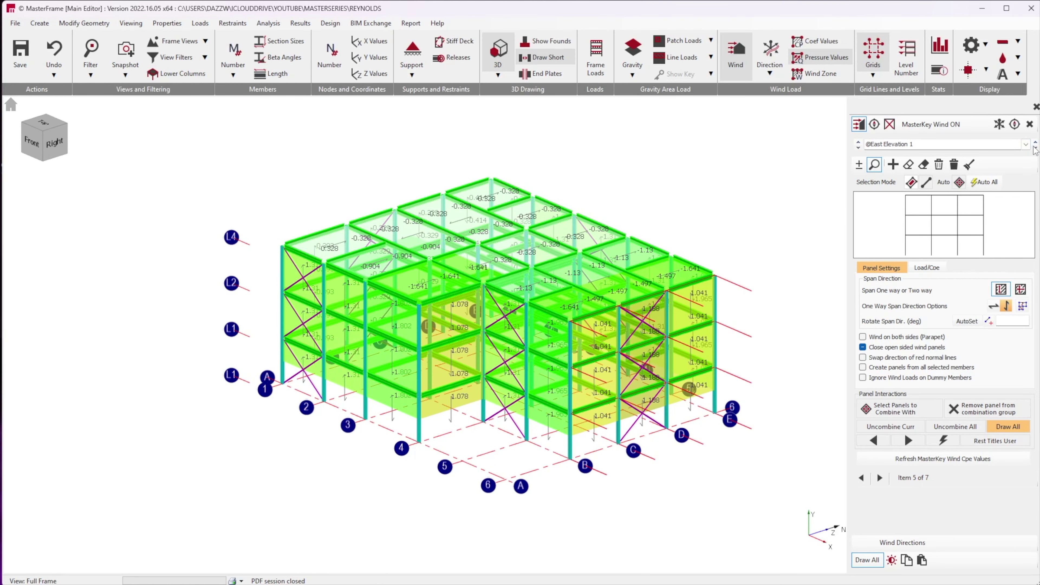
{"action": "left_click", "coordinate": [1034, 148]}
{"action": "left_click", "coordinate": [1026, 145]}
{"action": "left_click", "coordinate": [917, 196]}
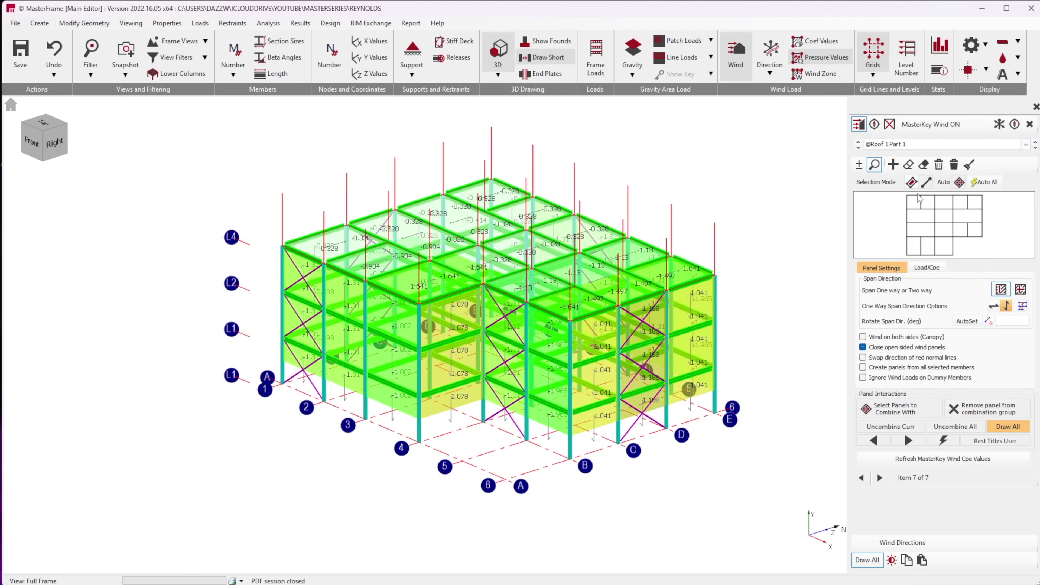
{"action": "middle_click_drag", "start_coordinate": [555, 246], "coordinate": [519, 254]}
{"action": "left_click", "coordinate": [1036, 107]}
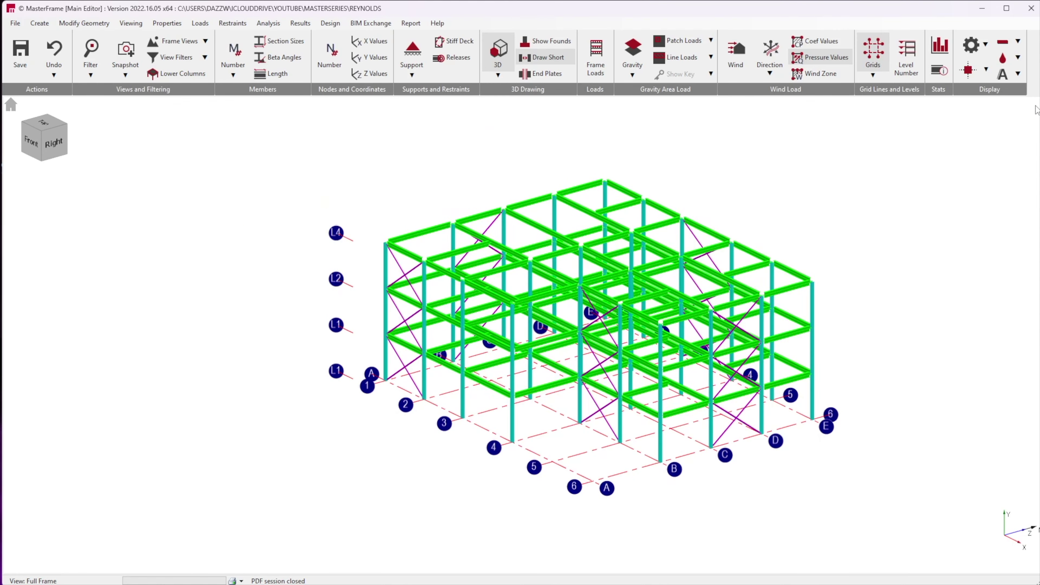
Display the wind loading on the frame and inspect the wind zones for different wind directions.
{"action": "left_click", "coordinate": [744, 77]}
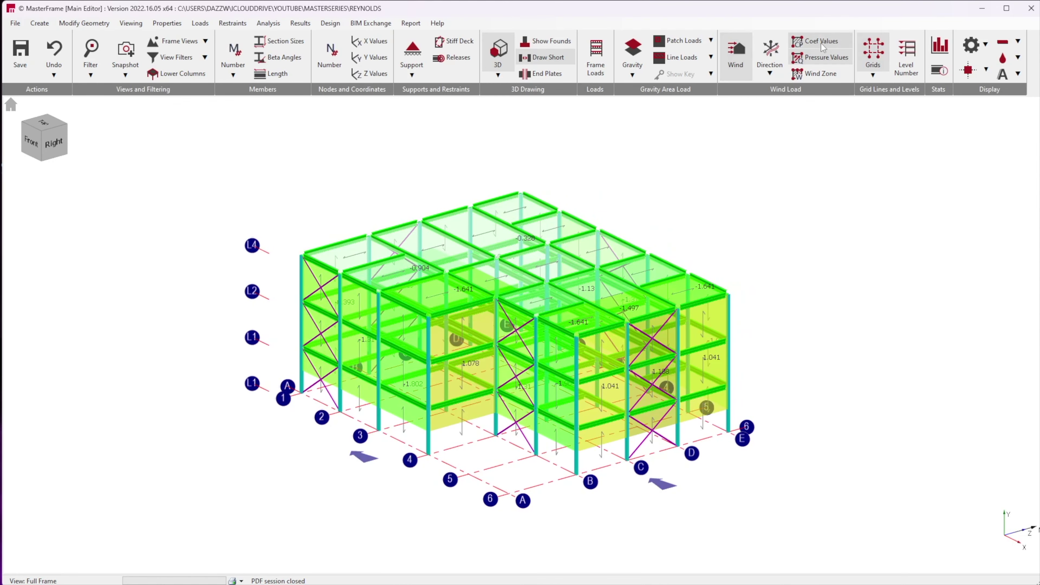
{"action": "left_click", "coordinate": [816, 75]}
{"action": "left_click", "coordinate": [769, 70]}
{"action": "left_click", "coordinate": [774, 103]}
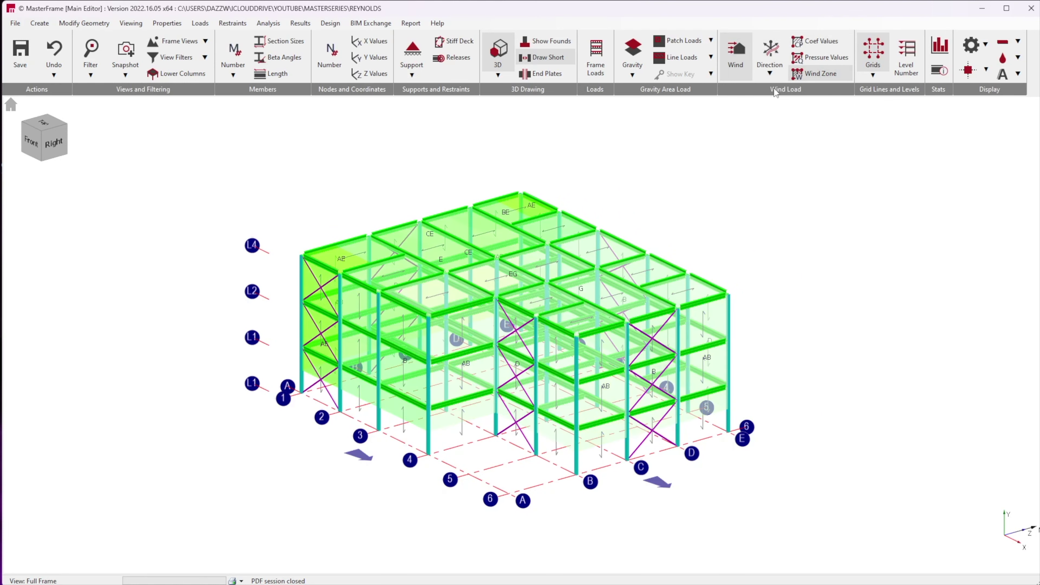
{"action": "left_click", "coordinate": [771, 70]}
{"action": "left_click", "coordinate": [770, 127]}
Show the wind pressure values on the panels and compare them for several wind directions.
{"action": "left_click", "coordinate": [809, 57]}
{"action": "left_click", "coordinate": [770, 71]}
{"action": "left_click", "coordinate": [773, 154]}
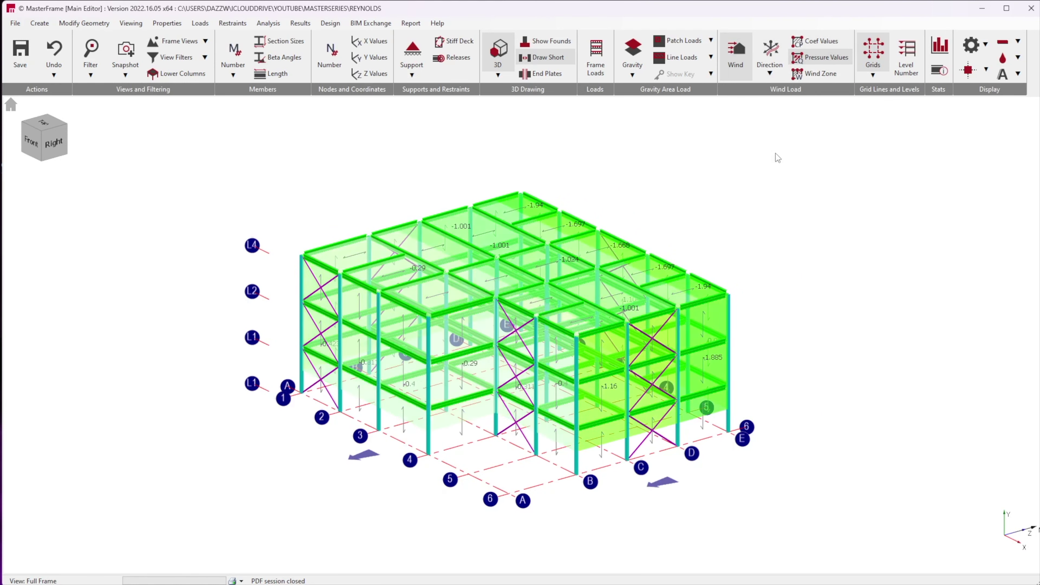
{"action": "middle_click_drag", "start_coordinate": [822, 230], "coordinate": [663, 313]}
{"action": "left_click", "coordinate": [769, 73]}
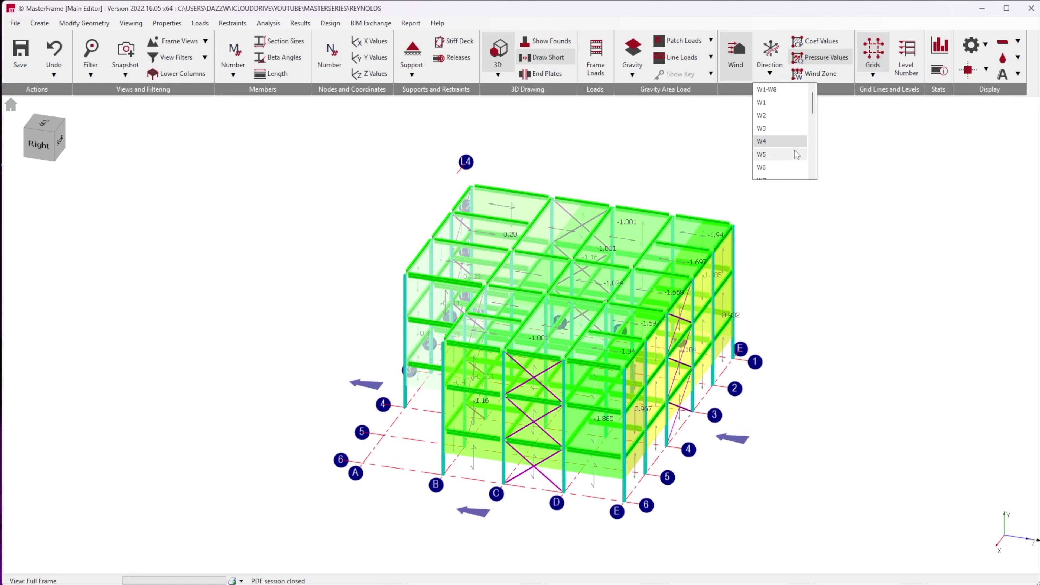
{"action": "left_click", "coordinate": [777, 158]}
{"action": "left_click", "coordinate": [770, 73]}
{"action": "left_click", "coordinate": [770, 144]}
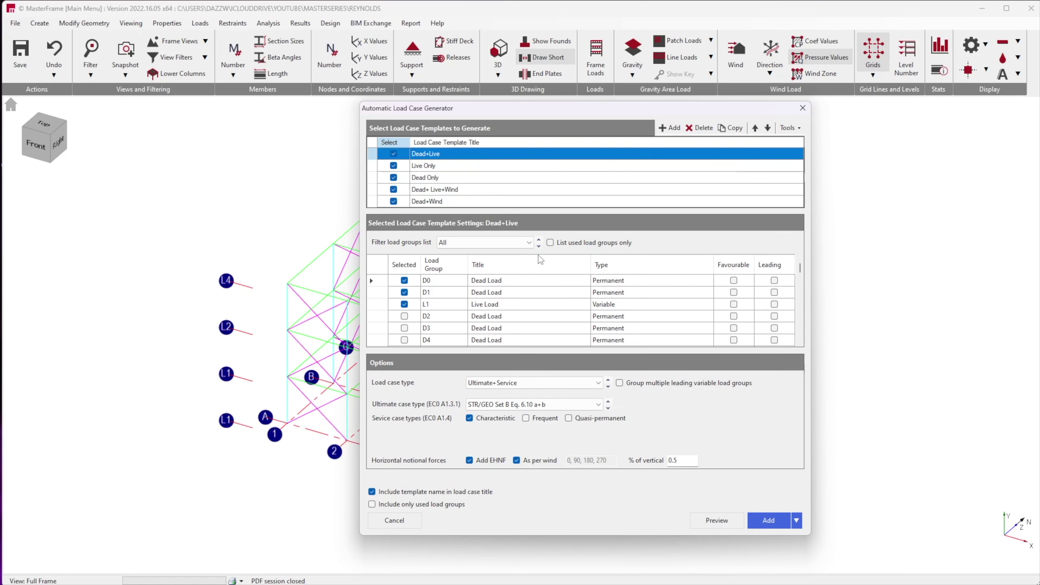
Set the ultimate case type to STR/GEO Set B Eq. 6.10, keeping the load case type as Ultimate+Service.
{"action": "left_click", "coordinate": [592, 404]}
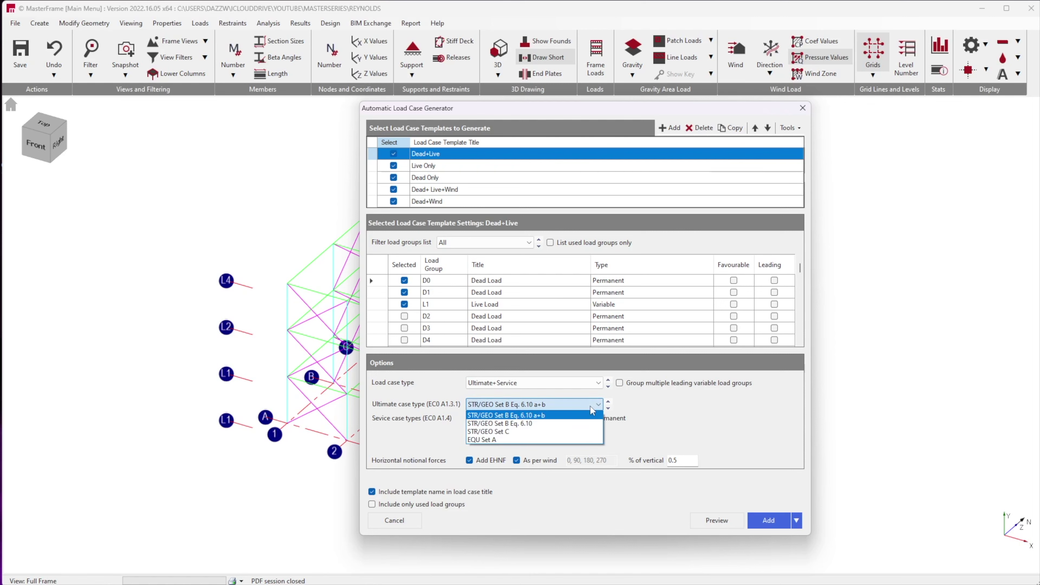
{"action": "left_click", "coordinate": [556, 422]}
{"action": "left_click", "coordinate": [576, 383]}
{"action": "left_click", "coordinate": [576, 383]}
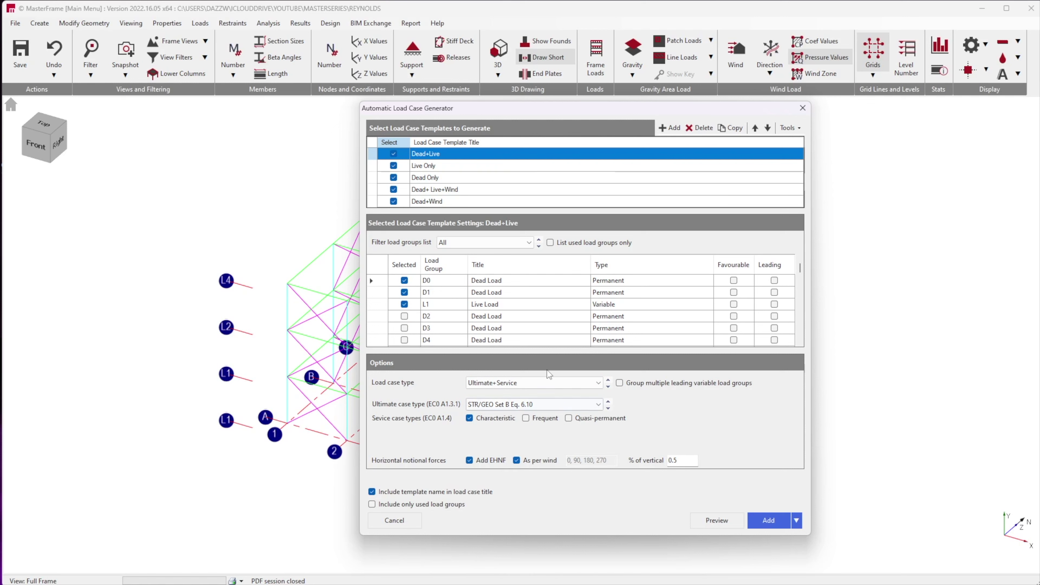
Look through the Dead+Live template's load groups and filter the list to W - Wind.
{"action": "scroll", "coordinate": [491, 331], "scroll_direction": "down", "scroll_amount": 5}
{"action": "scroll", "coordinate": [491, 331], "scroll_direction": "down", "scroll_amount": 3}
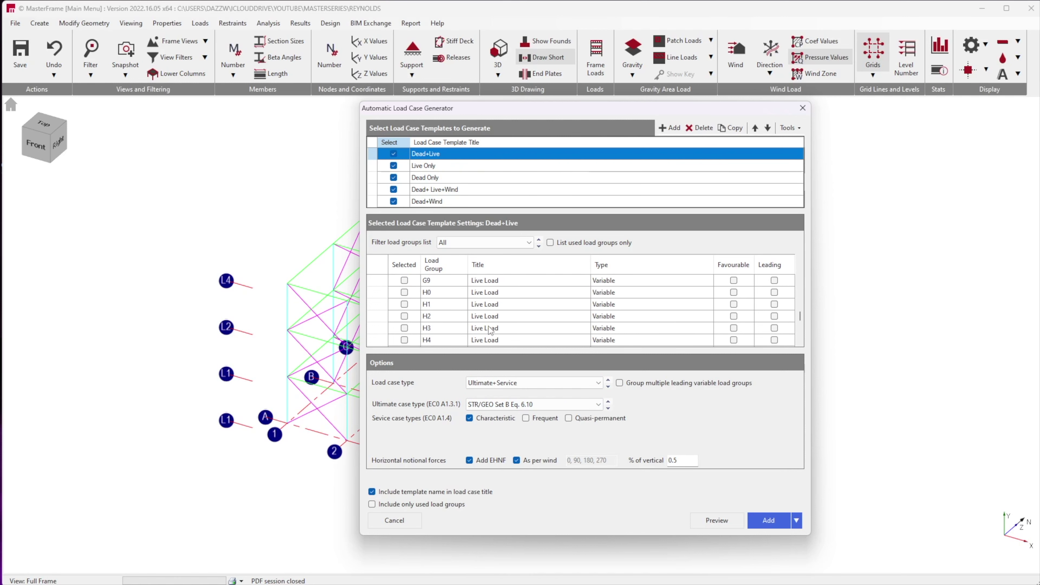
{"action": "left_click", "coordinate": [483, 242]}
{"action": "left_click", "coordinate": [486, 294]}
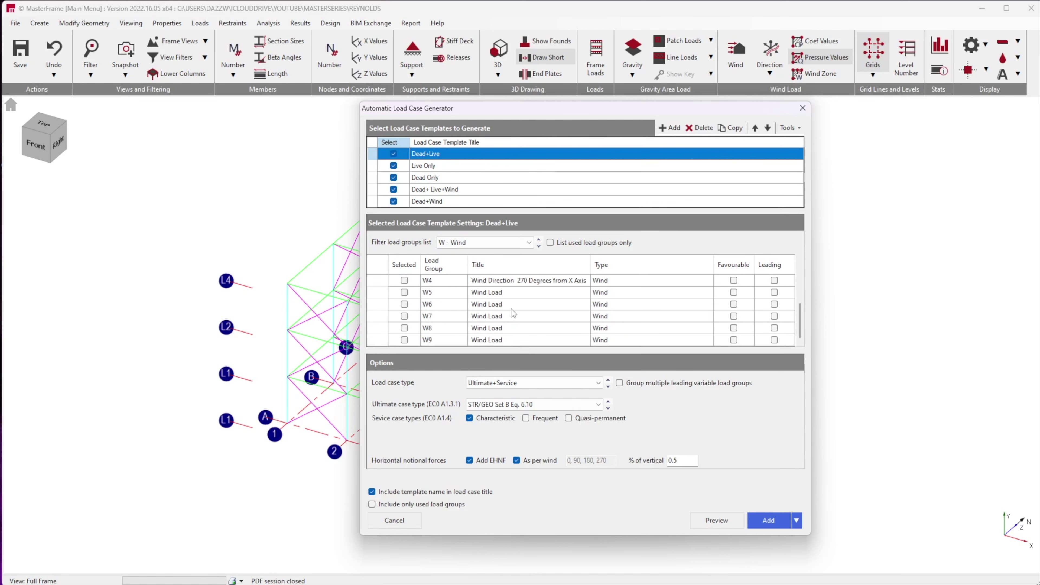
Include the wind load groups W1 to W4 in the Dead+Live template, leaving W-All out.
{"action": "scroll", "coordinate": [511, 309], "scroll_direction": "up", "scroll_amount": 2}
{"action": "left_click", "coordinate": [404, 281]}
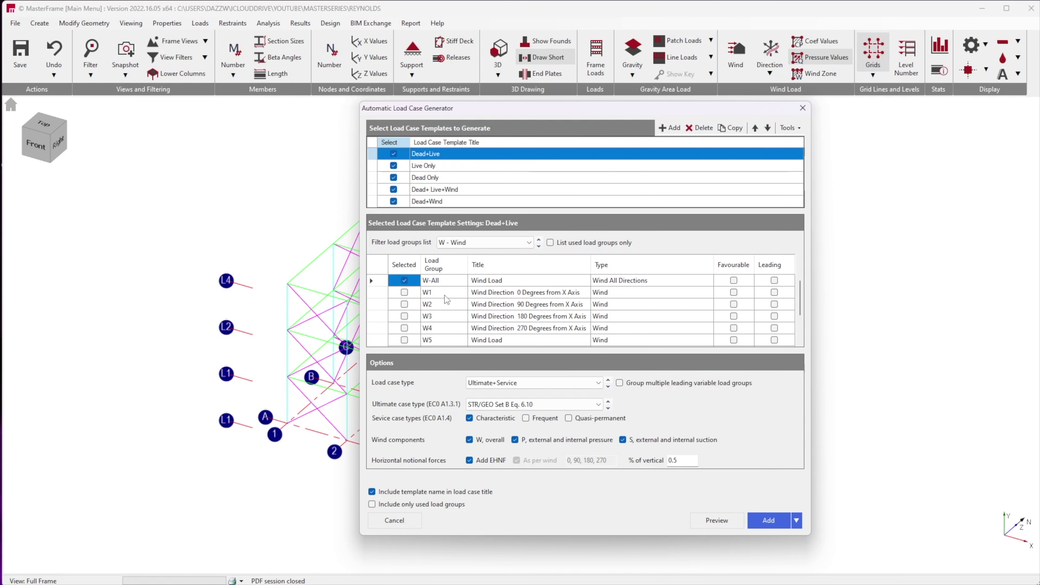
{"action": "left_click", "coordinate": [405, 293]}
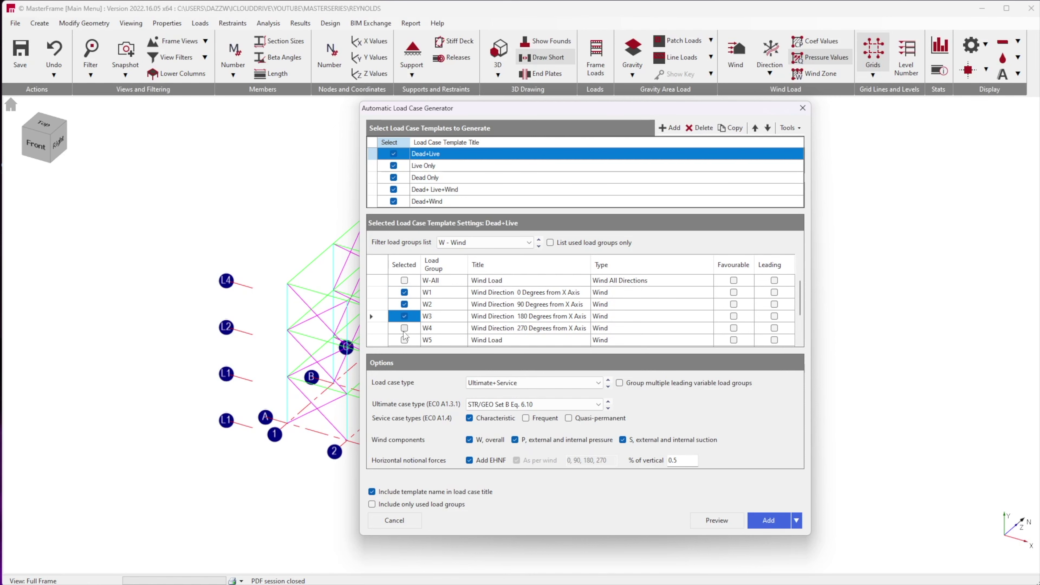
Preview the load cases that the selected templates will generate and look through the whole list.
{"action": "left_click", "coordinate": [714, 520]}
{"action": "scroll", "coordinate": [672, 380], "scroll_direction": "down", "scroll_amount": 7}
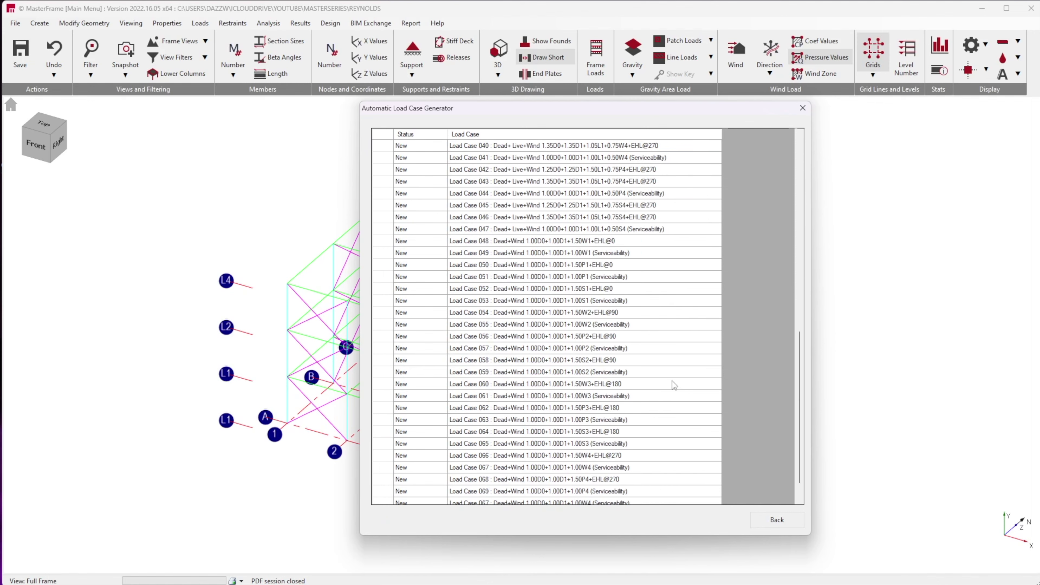
{"action": "scroll", "coordinate": [670, 382], "scroll_direction": "up", "scroll_amount": 7}
{"action": "scroll", "coordinate": [670, 383], "scroll_direction": "down", "scroll_amount": 5}
{"action": "left_click", "coordinate": [776, 520]}
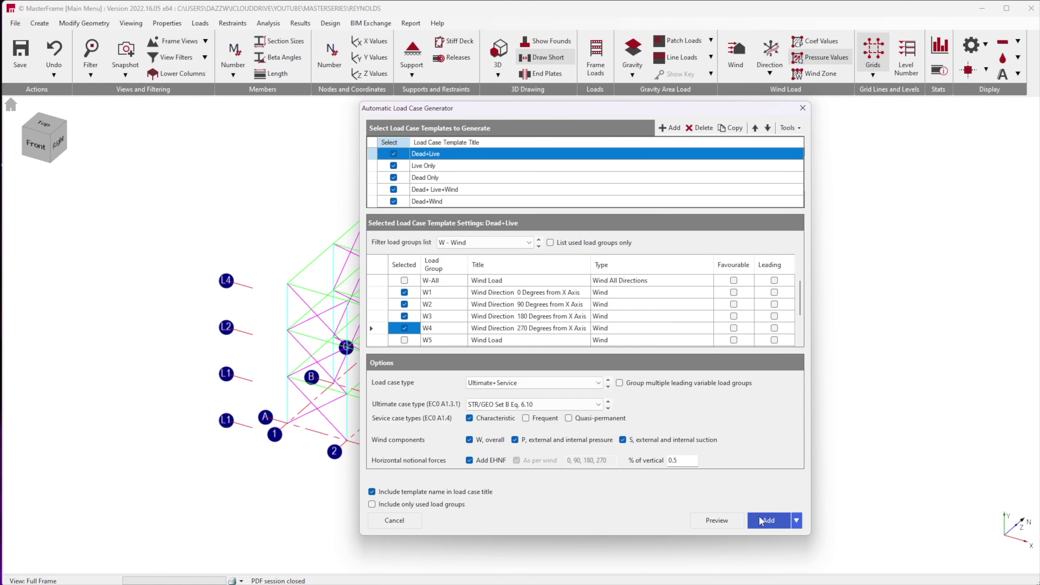
Add the generated load cases to the model, look at the load case list and close the load case settings.
{"action": "left_click", "coordinate": [760, 520]}
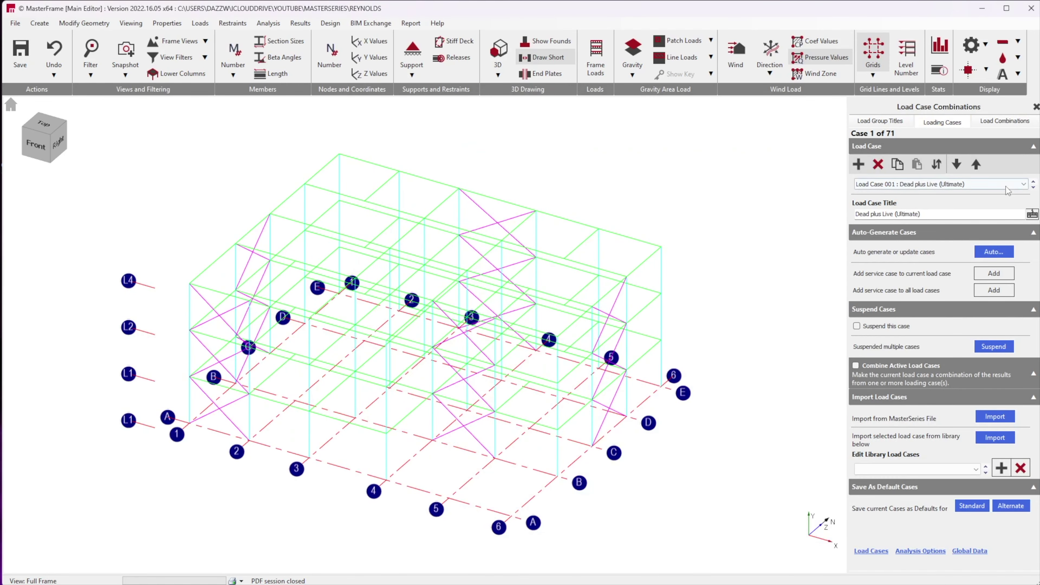
{"action": "left_click", "coordinate": [1005, 187]}
{"action": "left_click", "coordinate": [1027, 163]}
{"action": "left_click", "coordinate": [1035, 107]}
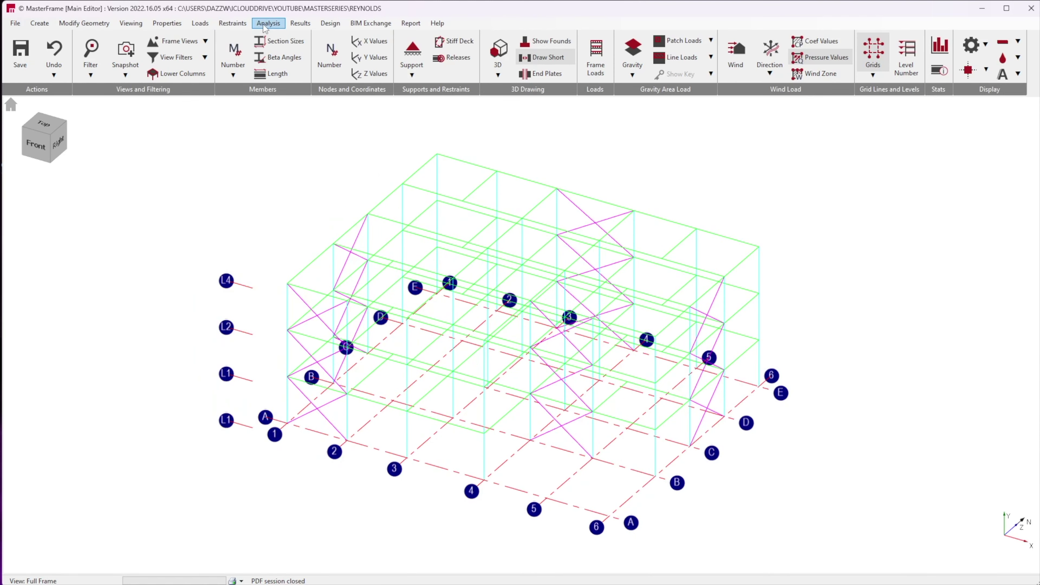
Analyse the structure as a Space Frame with all load cases active.
{"action": "left_click", "coordinate": [264, 27]}
{"action": "left_click", "coordinate": [303, 93]}
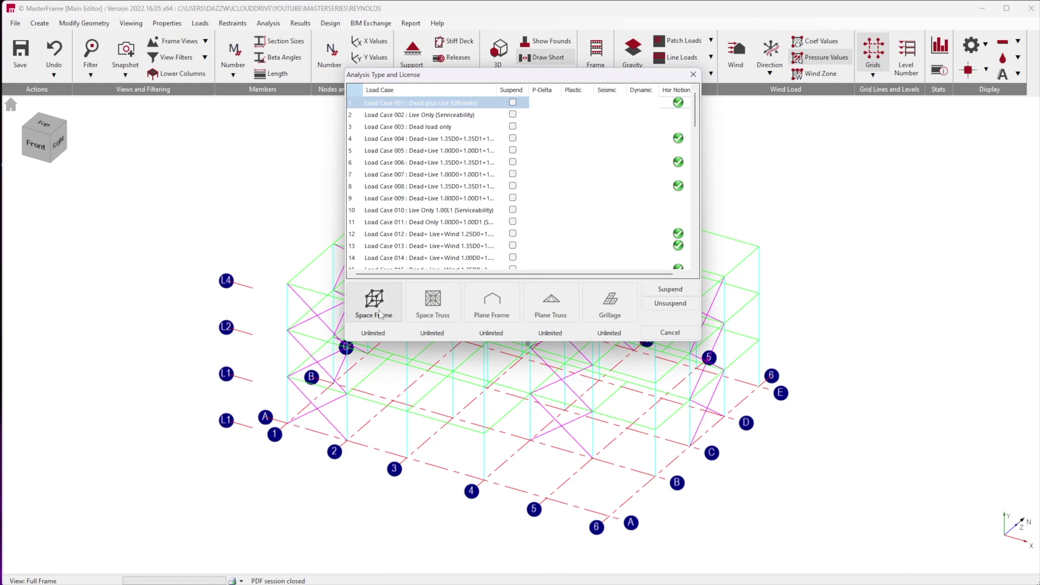
{"action": "left_click", "coordinate": [380, 315]}
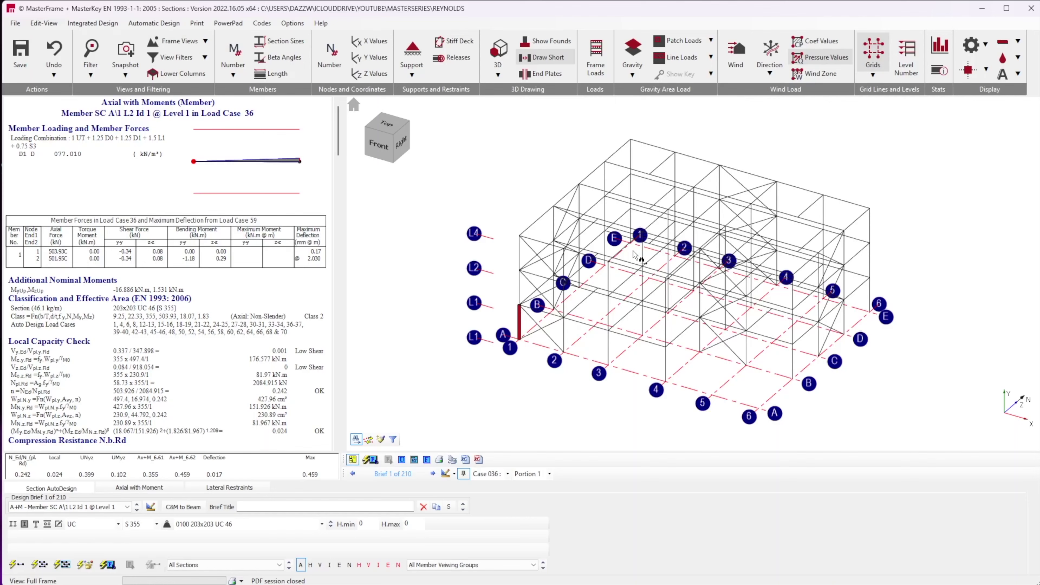
Check the design results of several members along gridline A and auto-size all visible members independently.
{"action": "left_click", "coordinate": [578, 323]}
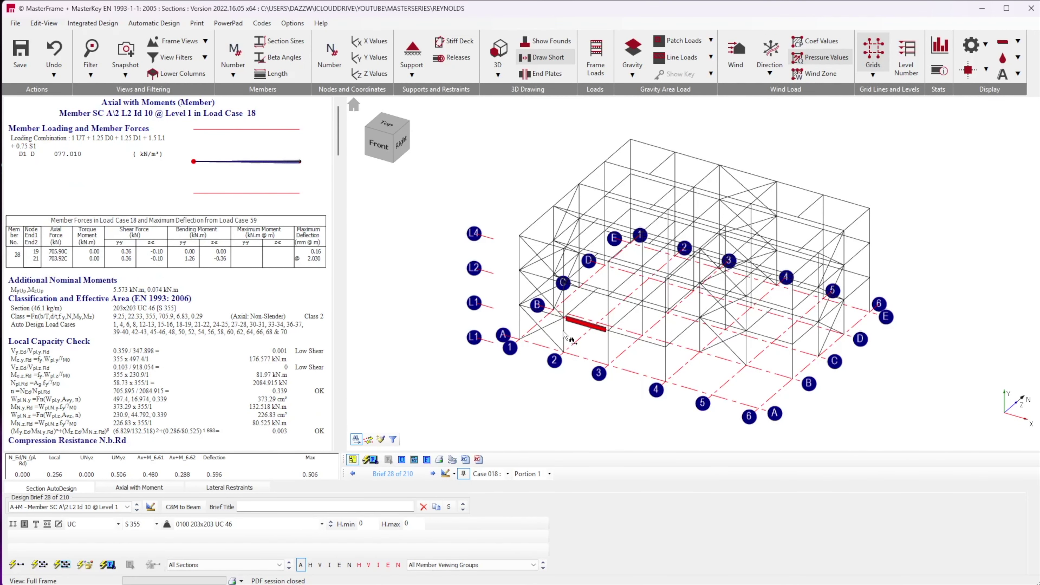
{"action": "left_click", "coordinate": [522, 328]}
{"action": "left_click", "coordinate": [520, 289]}
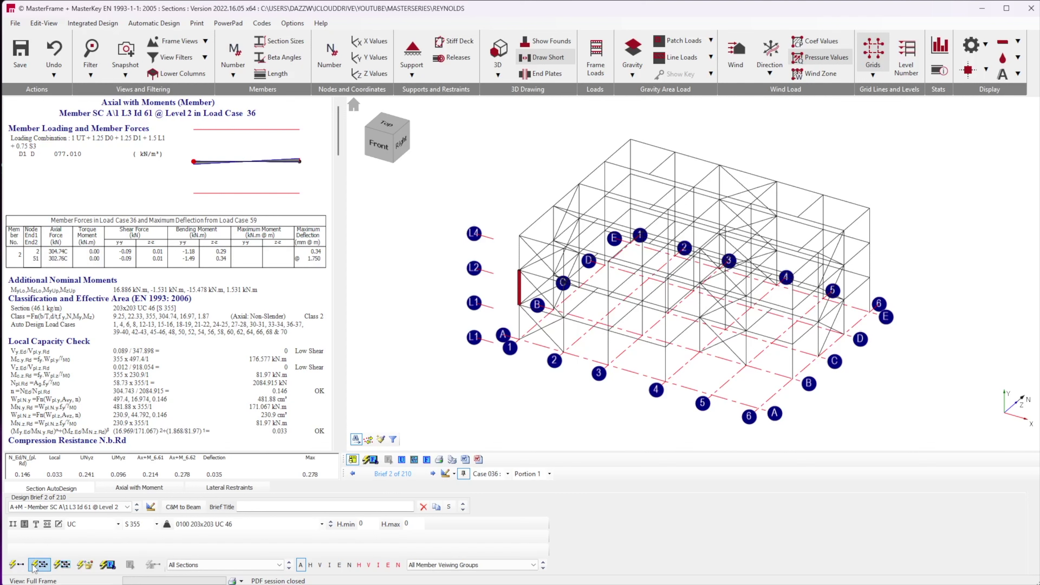
{"action": "left_click", "coordinate": [44, 566]}
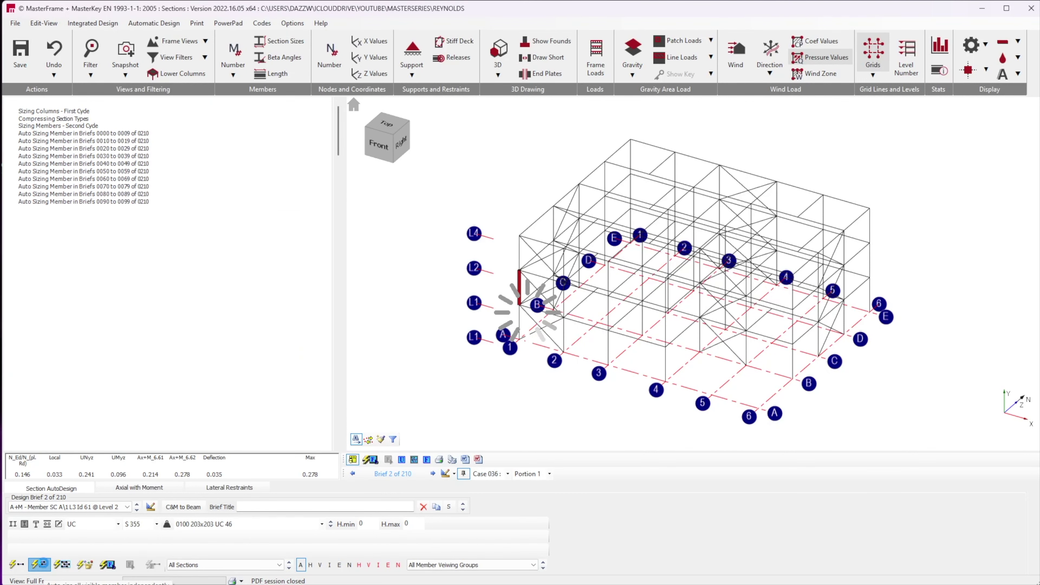
Review the design checks of the resized ground-storey columns, including those at A1 and B3.
{"action": "left_click", "coordinate": [519, 326]}
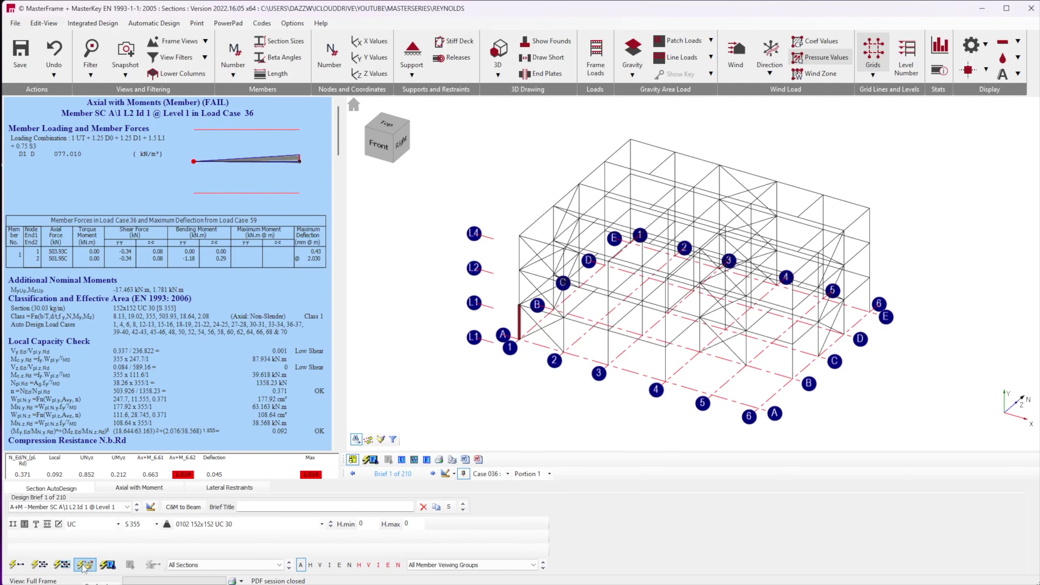
{"action": "left_click", "coordinate": [564, 331]}
{"action": "left_click", "coordinate": [608, 344]}
{"action": "left_click", "coordinate": [642, 327]}
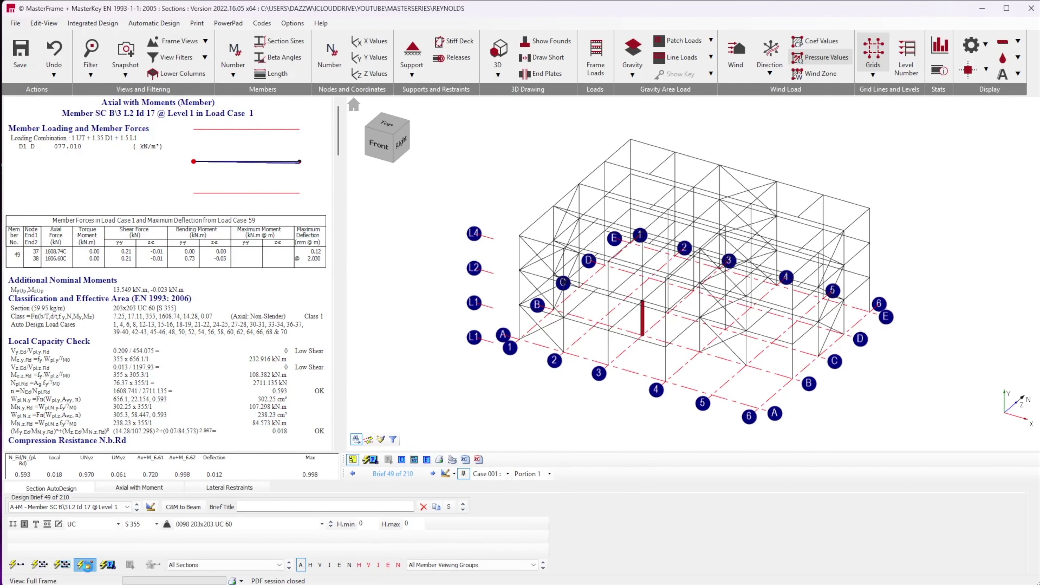
Re-analyse the frame with the resized sections and scan the current view for failures.
{"action": "left_click", "coordinate": [86, 566]}
{"action": "left_click", "coordinate": [107, 565]}
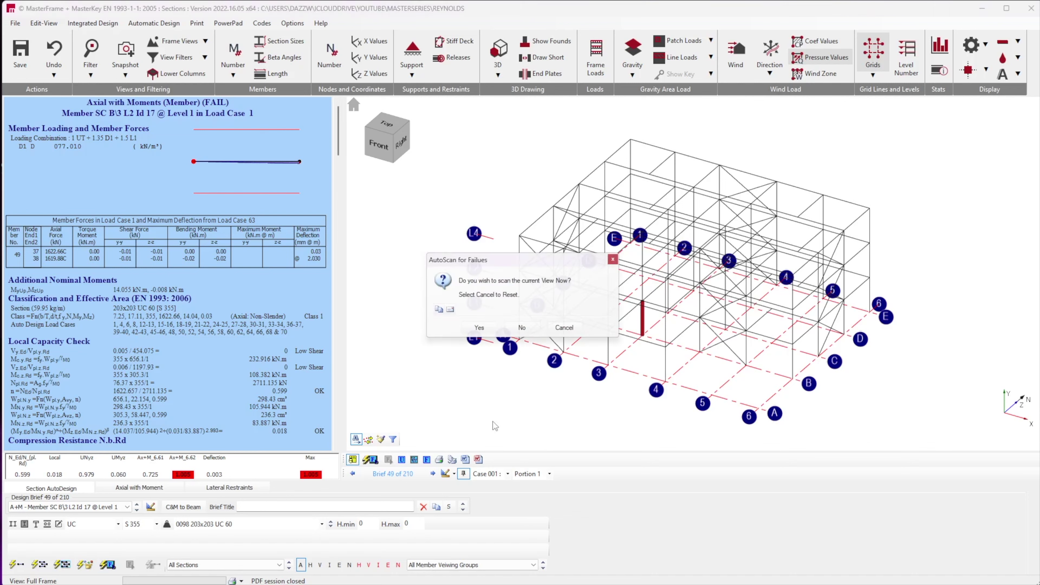
{"action": "left_click", "coordinate": [475, 328]}
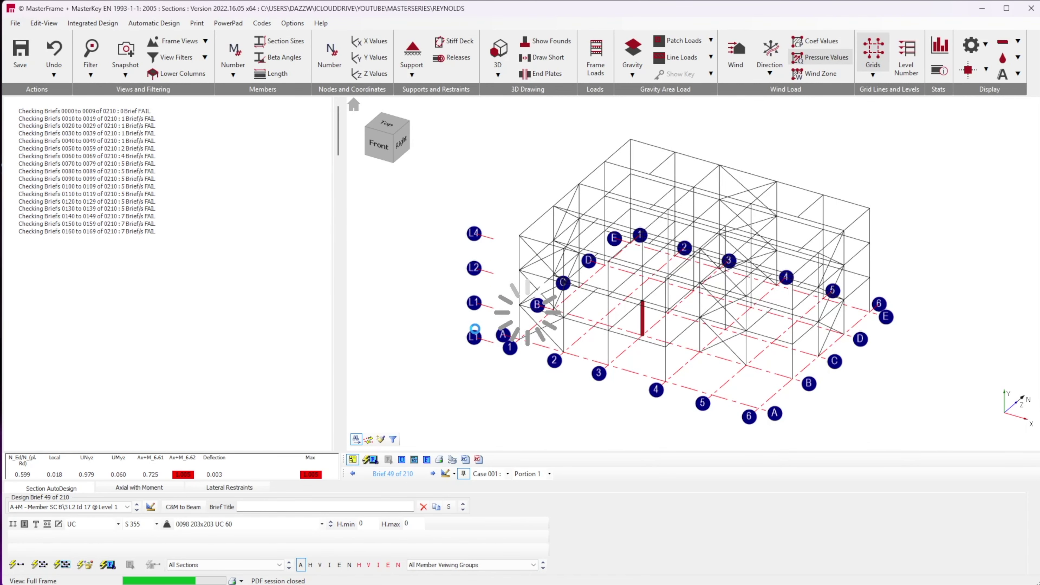
{"action": "key", "text": "Return"}
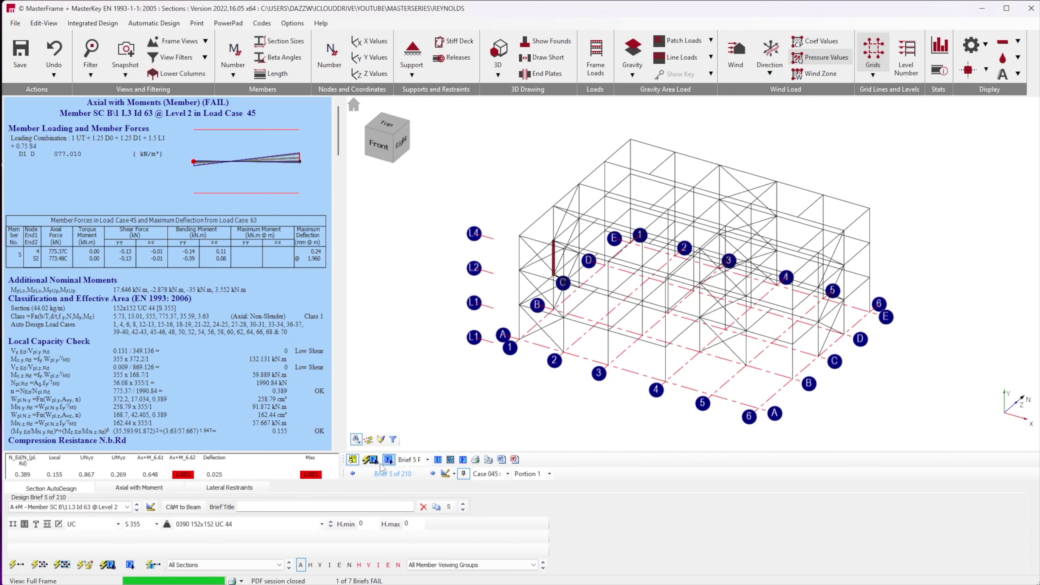
Go through the failing members one by one, then examine the Level 1 beam on gridline A between 3 and 4.
{"action": "left_click", "coordinate": [389, 460]}
{"action": "left_click", "coordinate": [389, 460]}
{"action": "left_click", "coordinate": [389, 460]}
{"action": "left_click", "coordinate": [389, 461]}
{"action": "left_click", "coordinate": [389, 460]}
{"action": "left_click", "coordinate": [389, 460]}
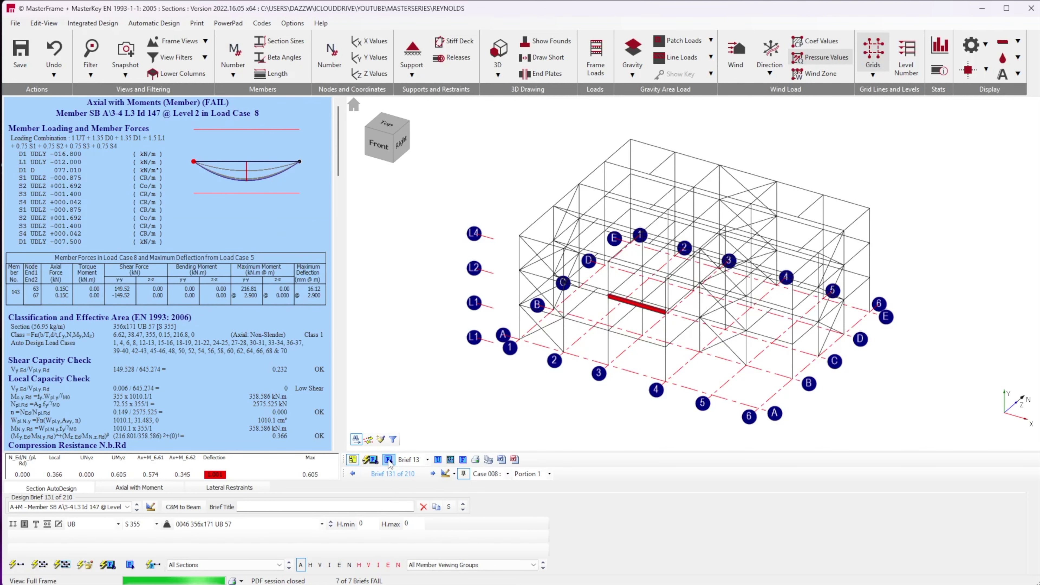
{"action": "left_click", "coordinate": [618, 336]}
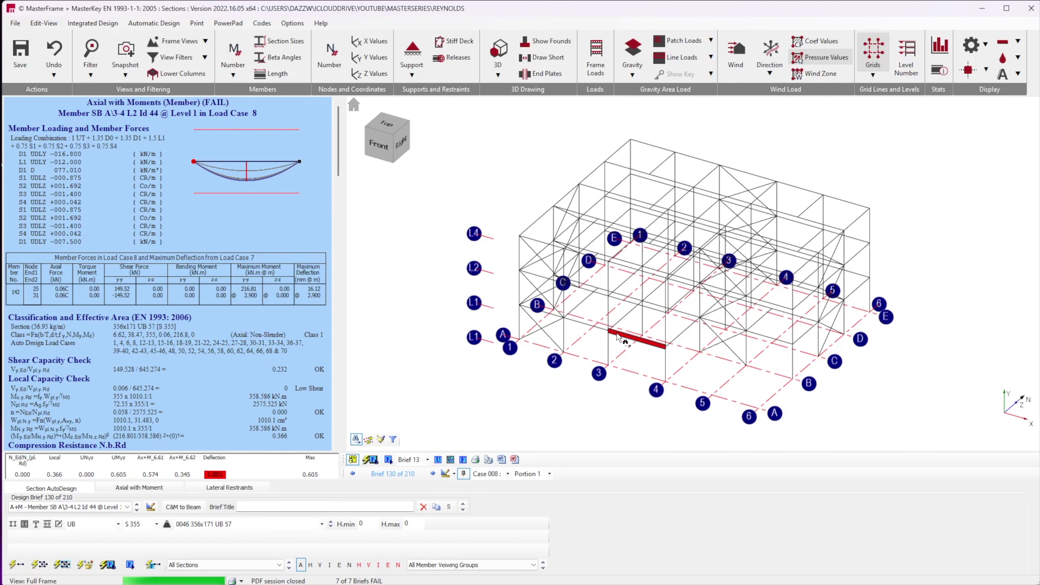
Auto-size all visible members again, re-analyse the frame and scan the current view for failures.
{"action": "left_click", "coordinate": [40, 565]}
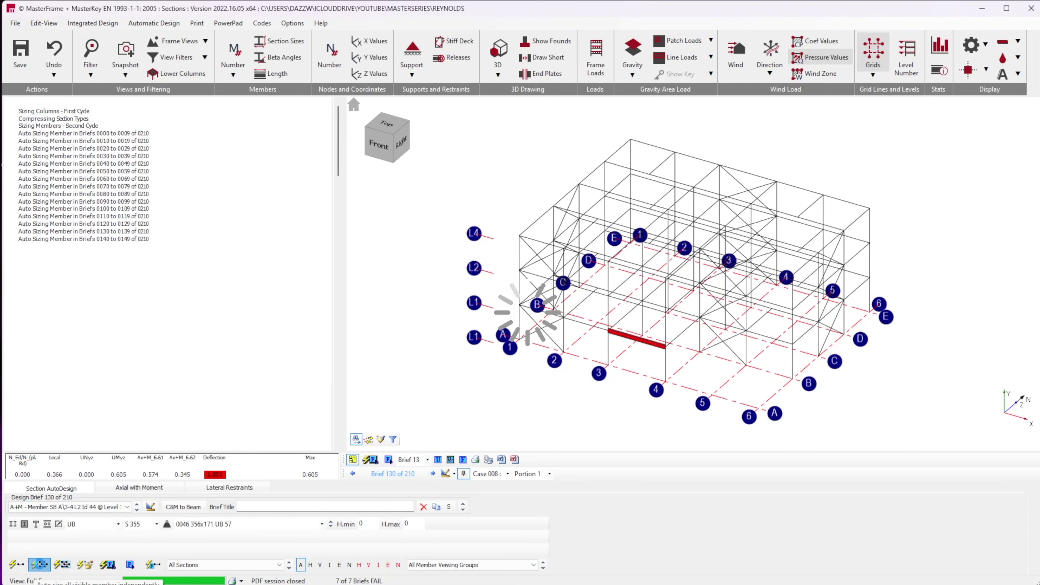
{"action": "left_click", "coordinate": [80, 570]}
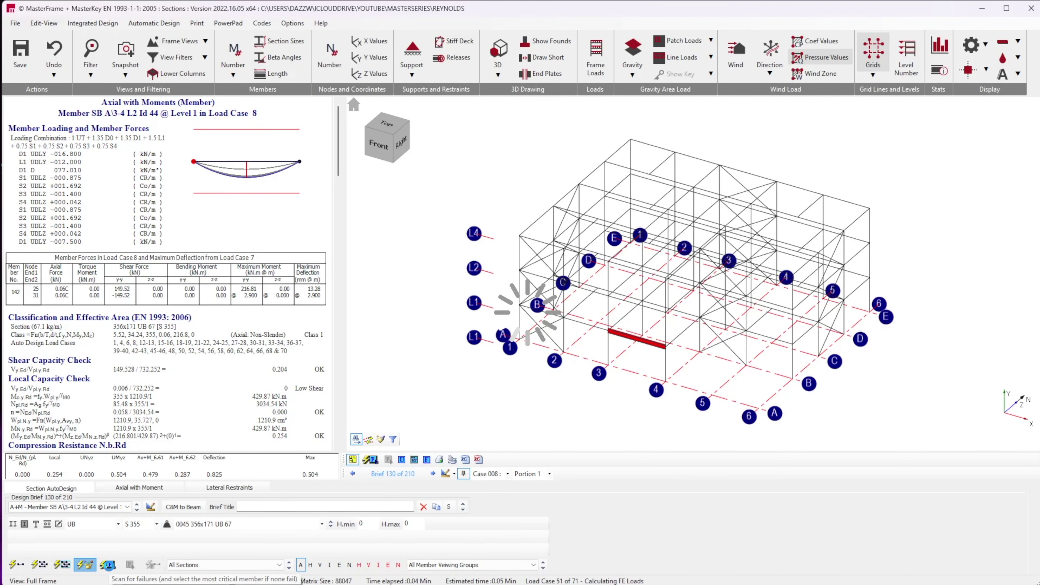
{"action": "left_click", "coordinate": [475, 325]}
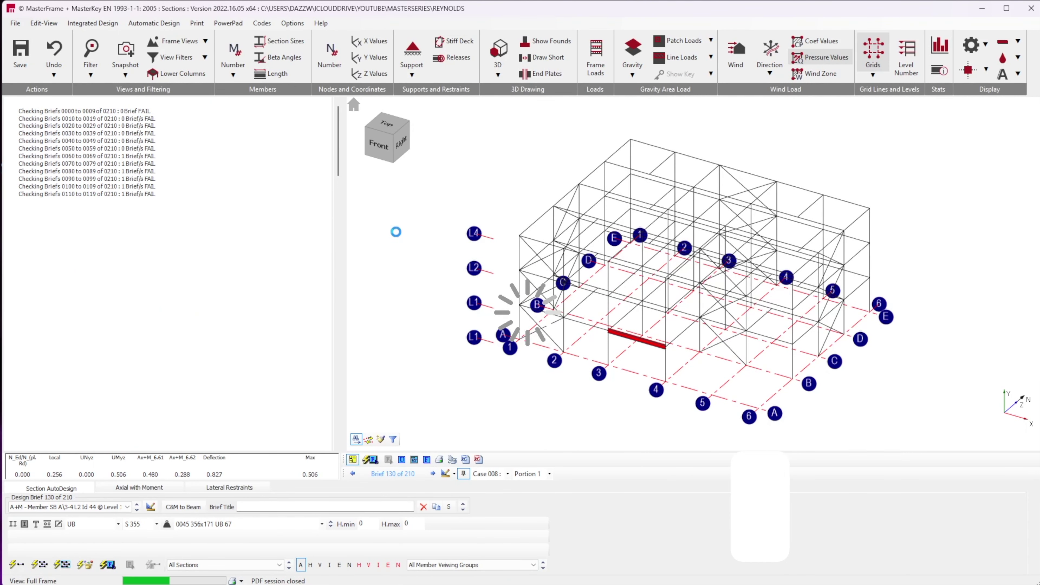
{"action": "key", "text": "Return"}
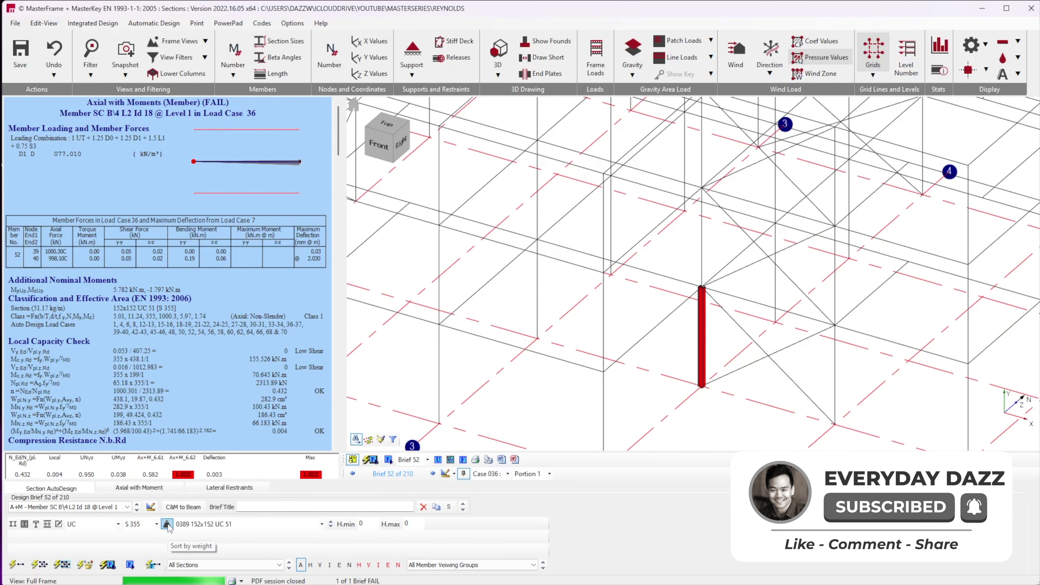
Auto-size the failing Level 1 column at B4 to 203x203 UC 46 and check the column lengths above it.
{"action": "left_click", "coordinate": [12, 571]}
{"action": "scroll", "coordinate": [653, 345], "scroll_direction": "down", "scroll_amount": 2}
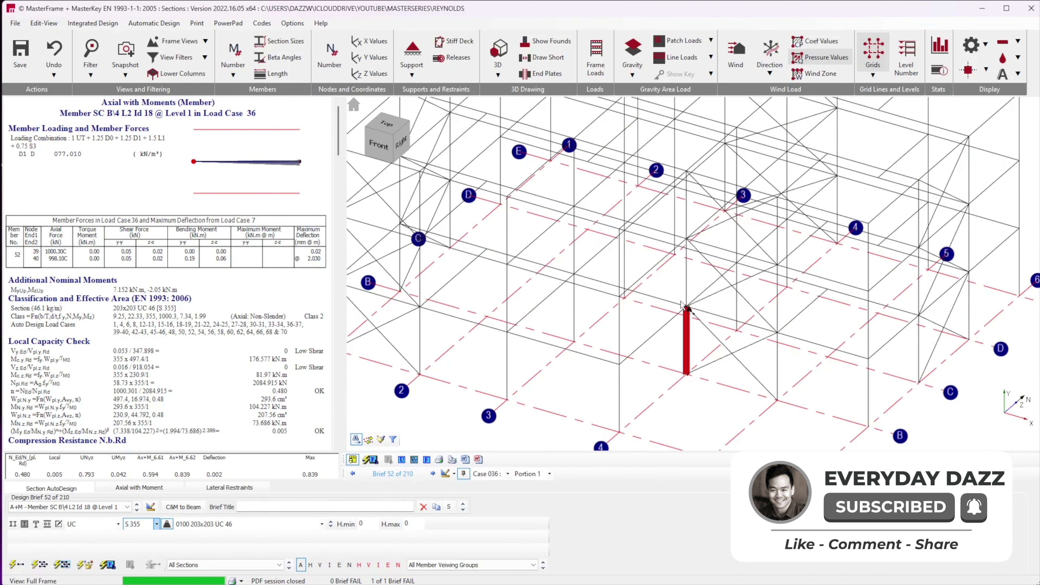
{"action": "left_click", "coordinate": [688, 257]}
{"action": "left_click", "coordinate": [688, 217]}
Examine the column at B6 and the Level 1 beam on gridline C between 4 and 6, with the sections shown in 3D.
{"action": "scroll", "coordinate": [689, 311], "scroll_direction": "down", "scroll_amount": 1}
{"action": "middle_click_drag", "start_coordinate": [688, 311], "coordinate": [553, 357]}
{"action": "left_click", "coordinate": [700, 417]}
{"action": "left_click", "coordinate": [700, 358]}
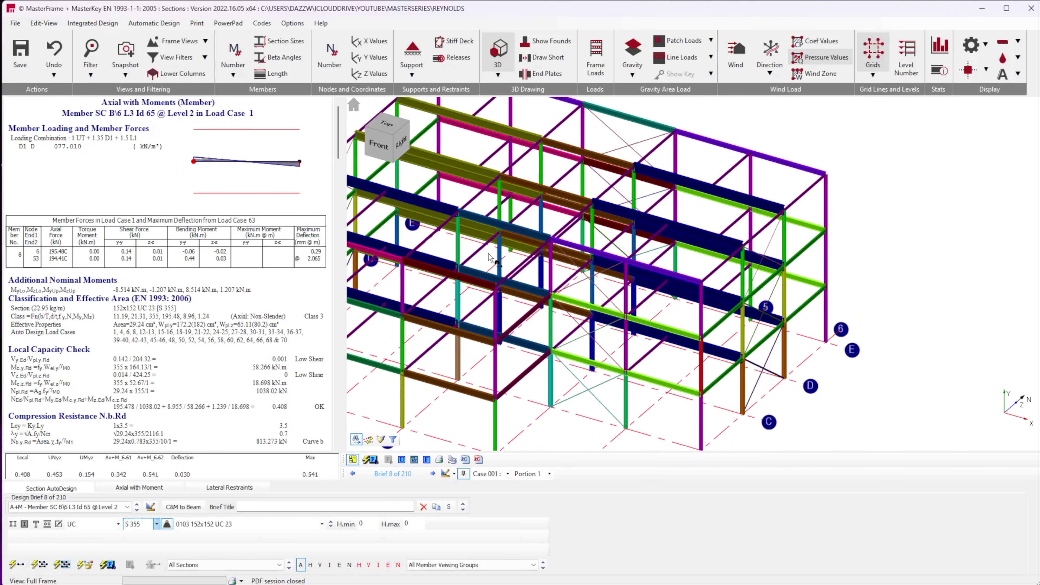
{"action": "left_click", "coordinate": [733, 366]}
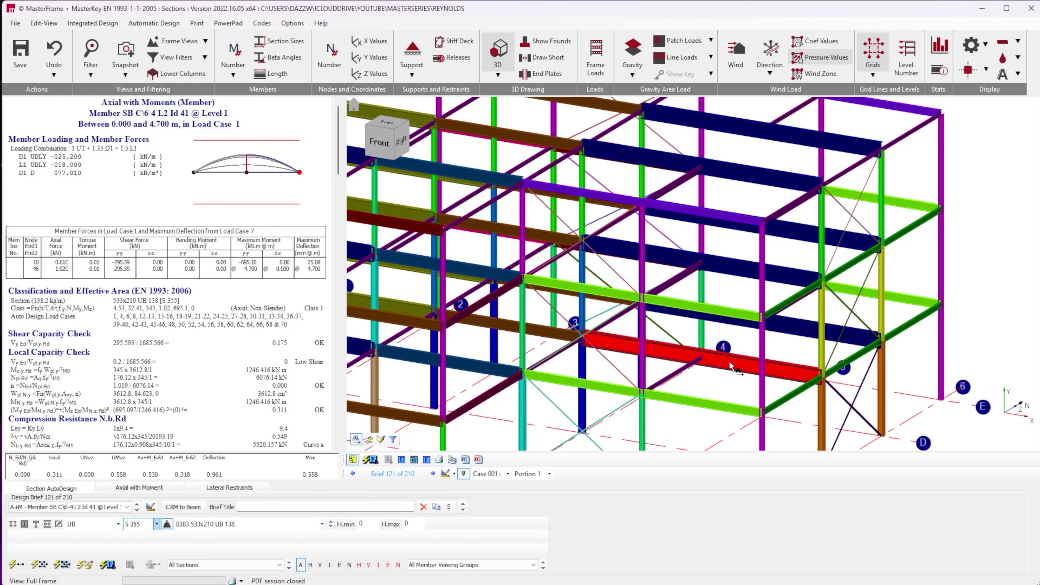
{"action": "scroll", "coordinate": [736, 364], "scroll_direction": "down", "scroll_amount": 4}
{"action": "middle_click_drag", "start_coordinate": [652, 404], "coordinate": [590, 385]}
{"action": "scroll", "coordinate": [590, 385], "scroll_direction": "up", "scroll_amount": 1}
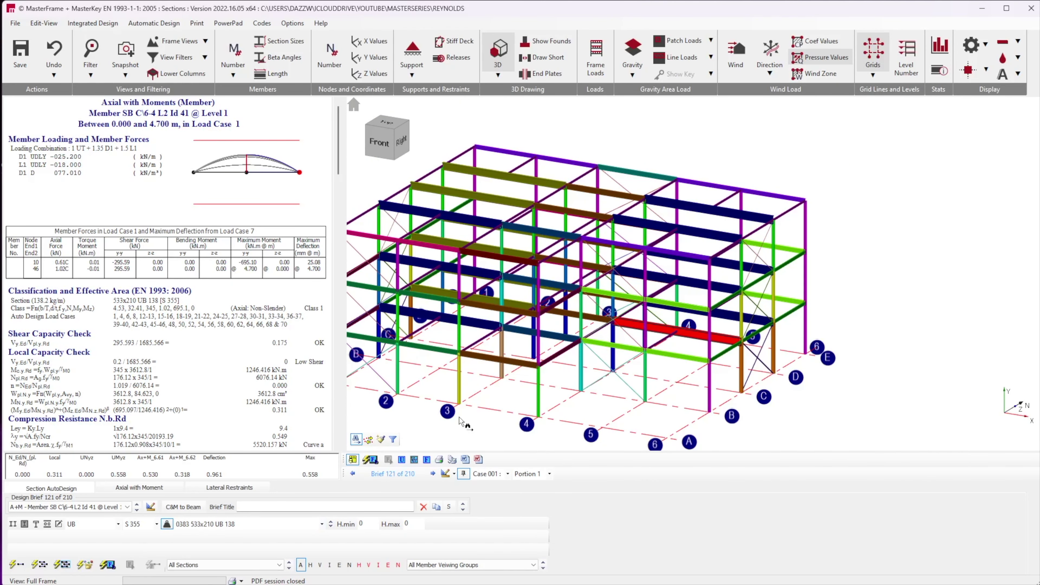
{"action": "scroll", "coordinate": [721, 332], "scroll_direction": "up", "scroll_amount": 3}
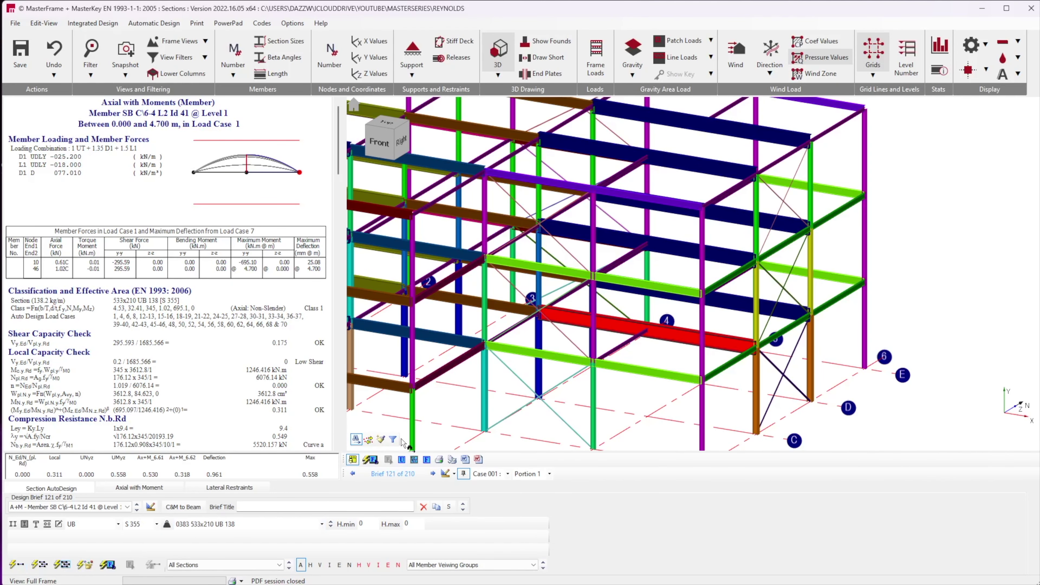
Auto-size the Level 1 beam on gridline C between 4 and 6 to 610x229 UB 113 and re-size all visible members by weight.
{"action": "left_click", "coordinate": [39, 566]}
{"action": "scroll", "coordinate": [671, 336], "scroll_direction": "up", "scroll_amount": 2}
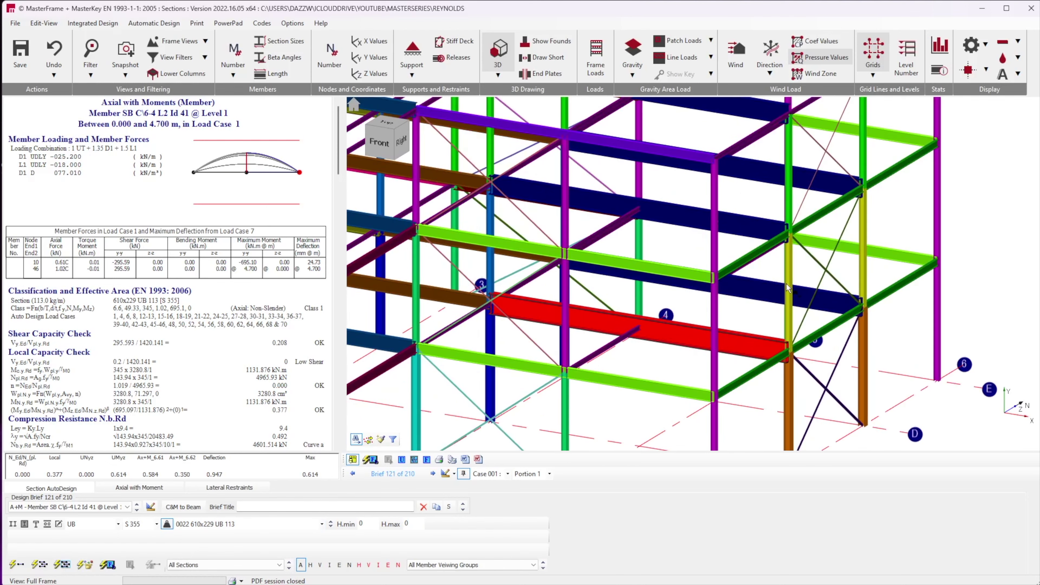
{"action": "left_click", "coordinate": [768, 292]}
{"action": "left_click", "coordinate": [17, 564]}
{"action": "left_click", "coordinate": [735, 221]}
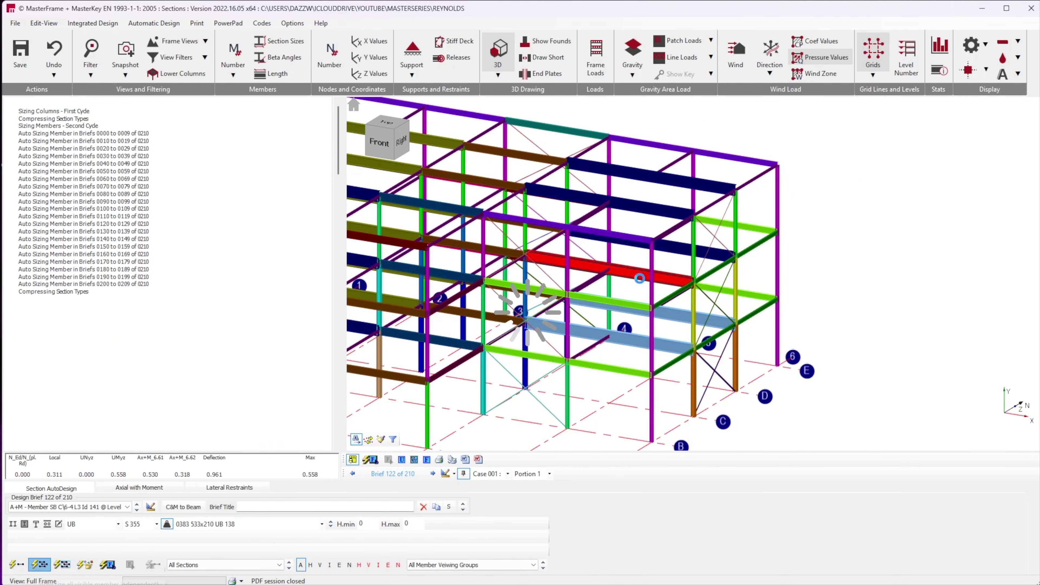
Scan the current view for failures after the resizing and inspect the members in the 3D frame.
{"action": "left_click", "coordinate": [109, 568]}
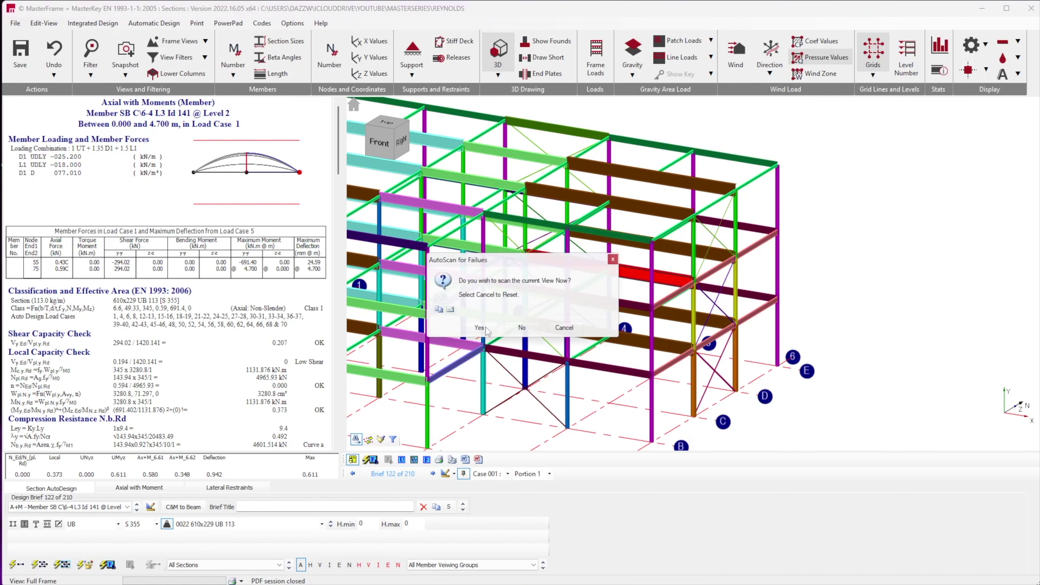
{"action": "left_click", "coordinate": [454, 335]}
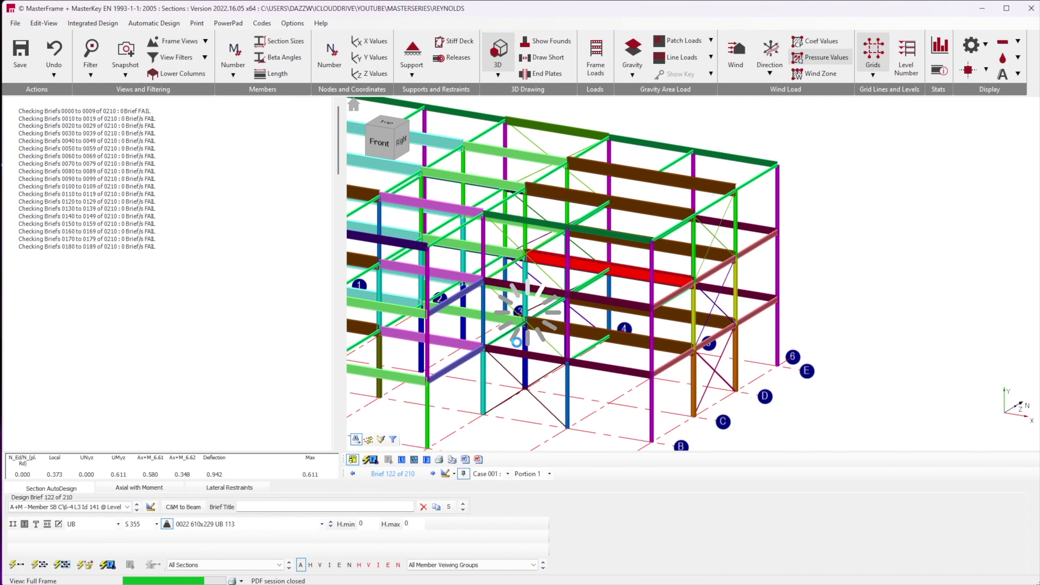
{"action": "left_click", "coordinate": [524, 329]}
{"action": "scroll", "coordinate": [643, 284], "scroll_direction": "up", "scroll_amount": 3}
{"action": "left_click", "coordinate": [626, 362]}
{"action": "scroll", "coordinate": [692, 332], "scroll_direction": "down", "scroll_amount": 5}
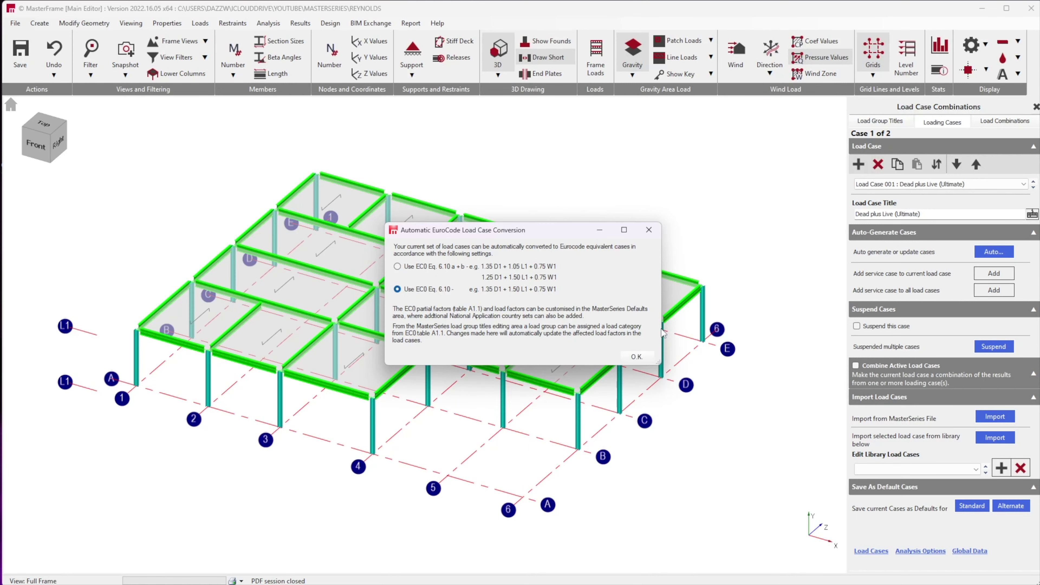
Accept the Eurocode load case conversion using EC0 Eq. 6.10 and review the load factors and the list of load cases.
{"action": "key", "text": "Return"}
{"action": "left_click", "coordinate": [995, 122]}
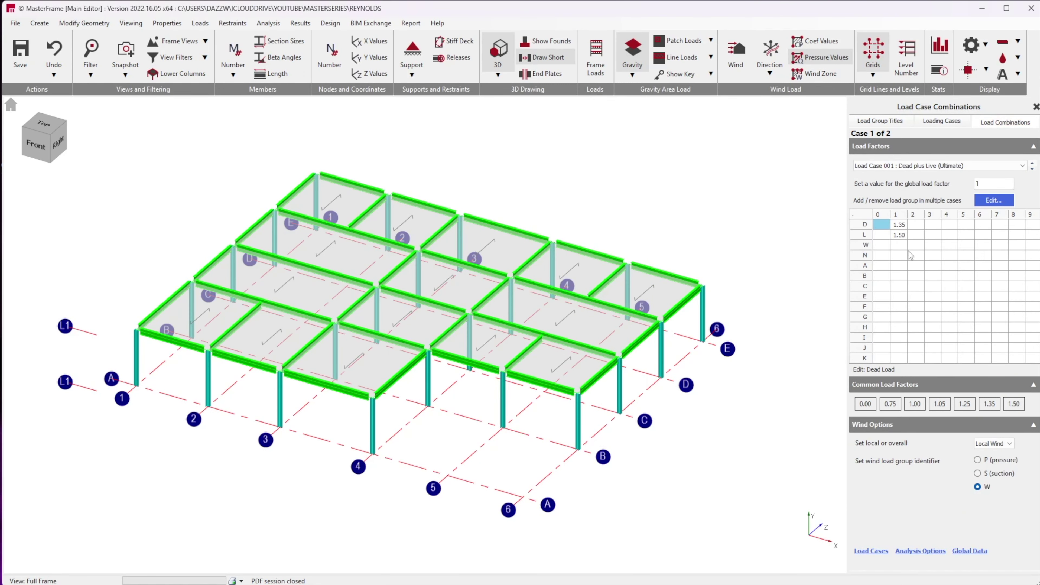
{"action": "left_click", "coordinate": [932, 123]}
{"action": "left_click", "coordinate": [942, 184]}
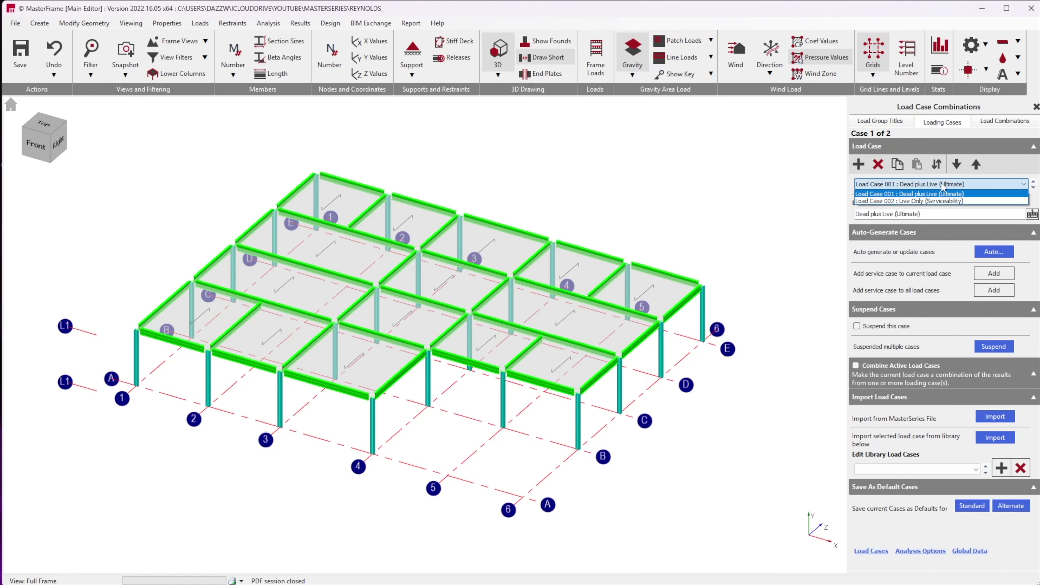
{"action": "left_click", "coordinate": [943, 186]}
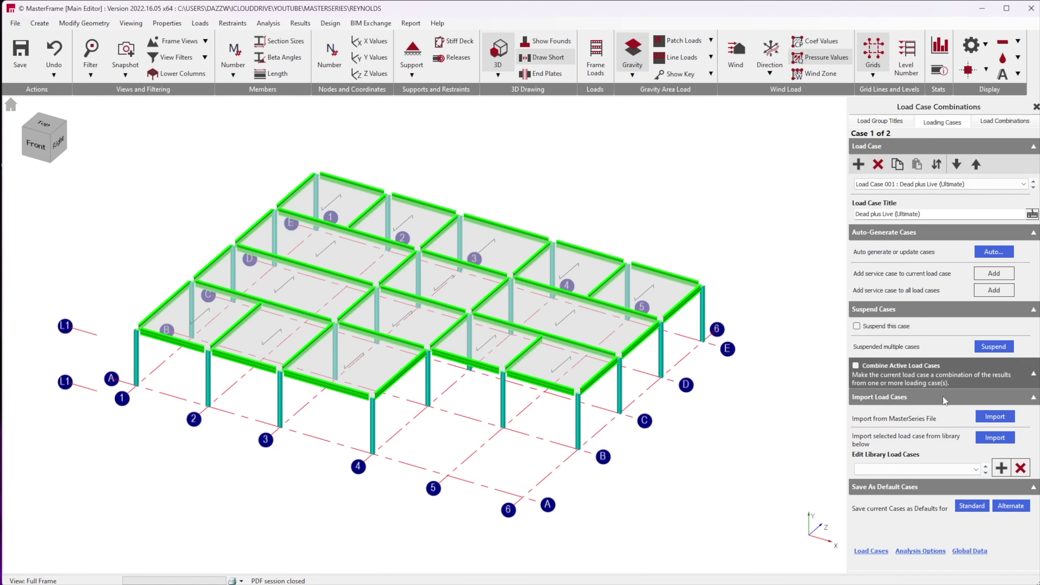
Apply a 7.5 kN/m distributed dead load in group D1 to the Level 1 beam on gridline 4 between A and B.
{"action": "left_click", "coordinate": [1036, 107]}
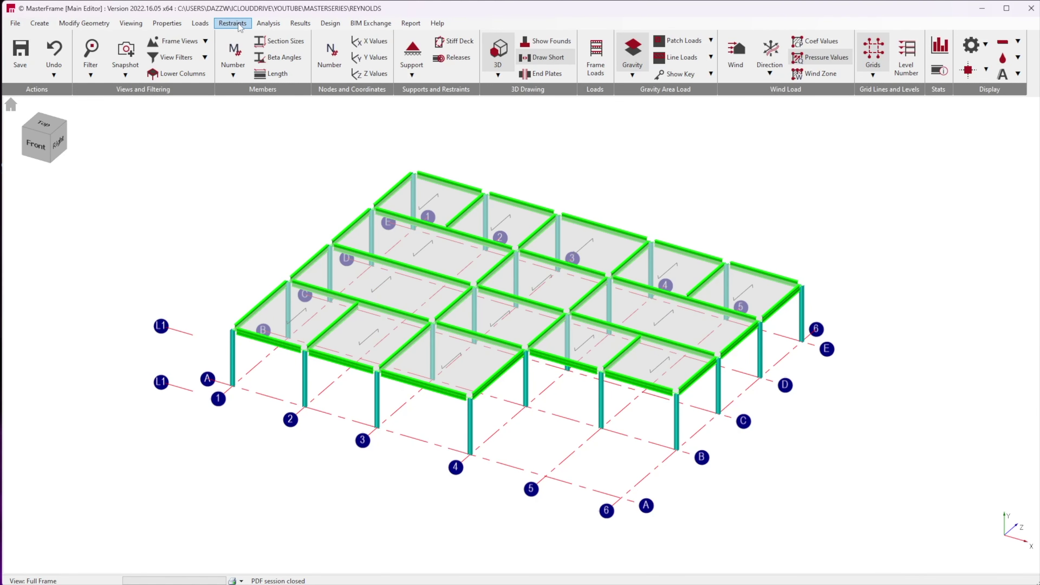
{"action": "left_click", "coordinate": [200, 23]}
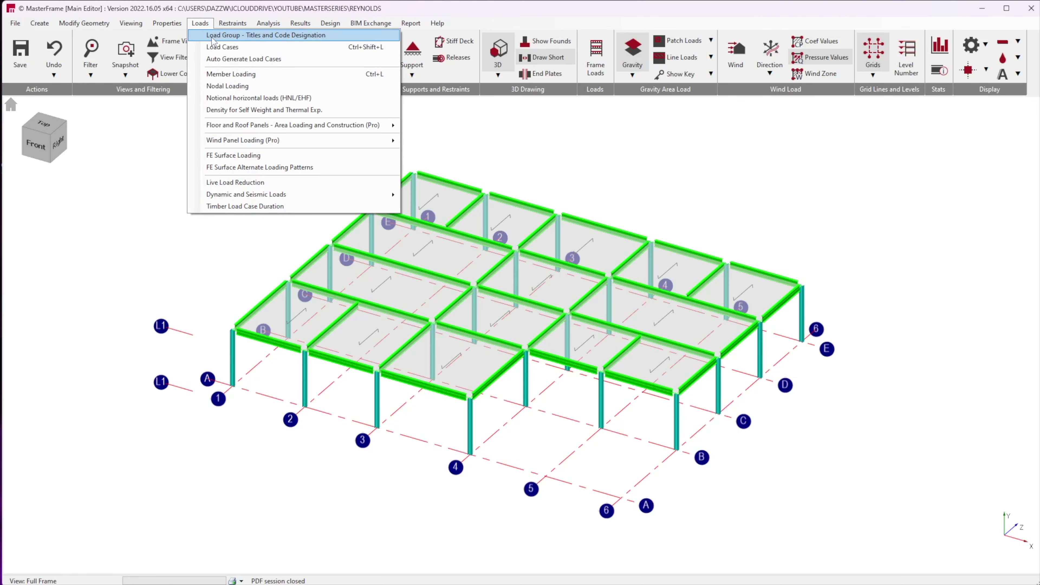
{"action": "left_click", "coordinate": [220, 75]}
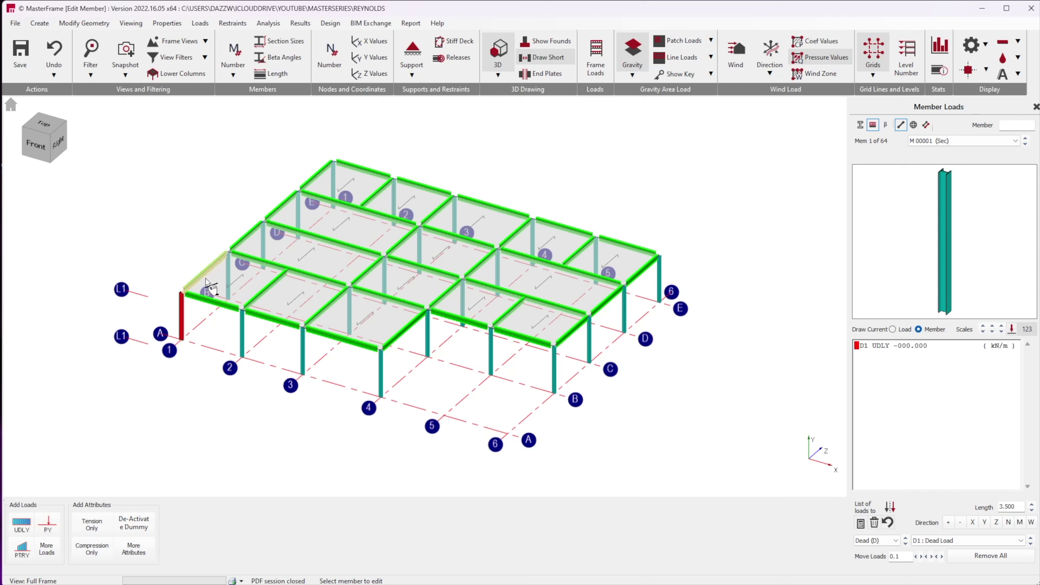
{"action": "left_click", "coordinate": [403, 333]}
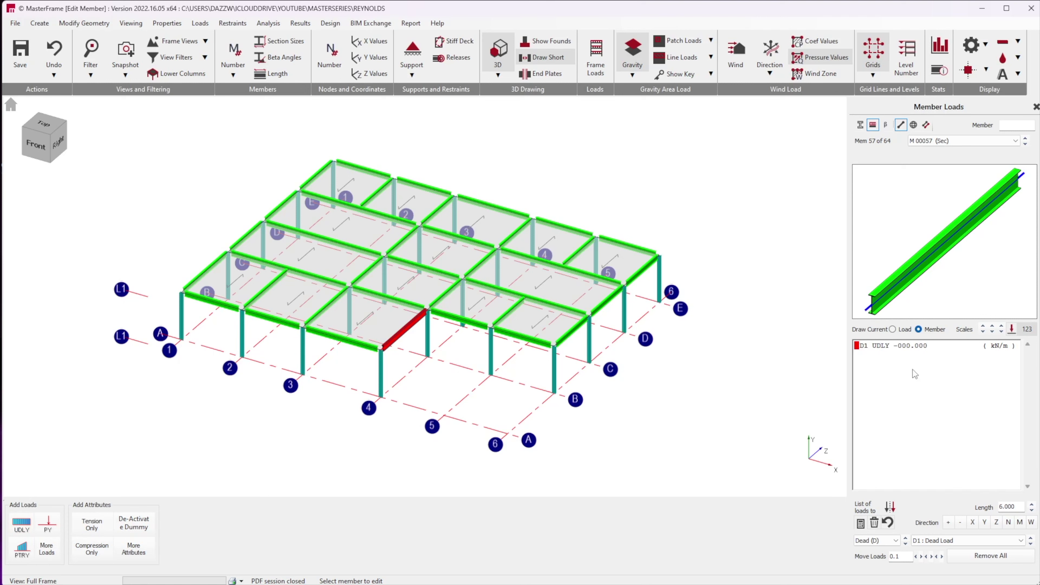
{"action": "type", "text": "7"}
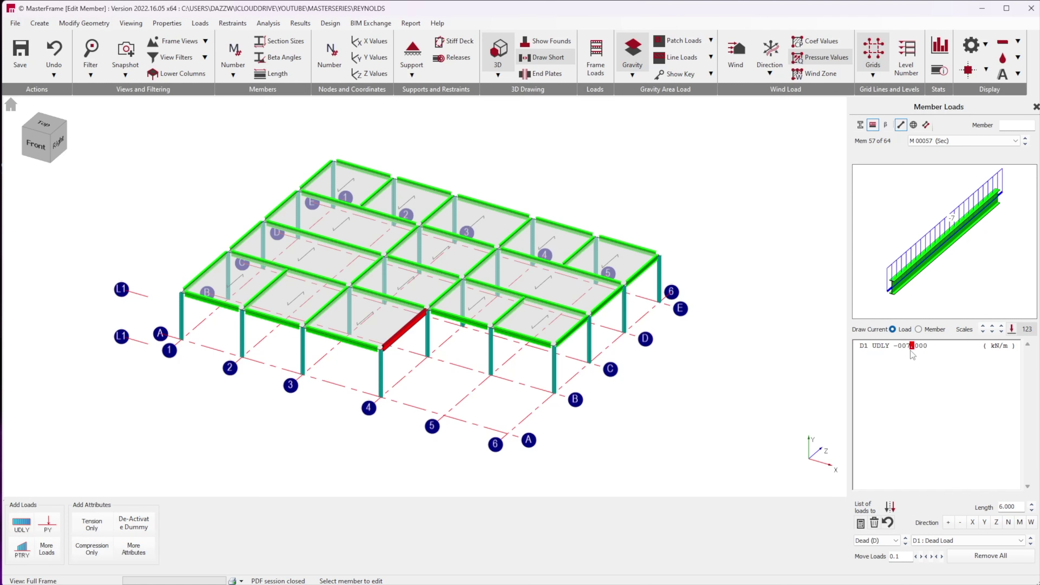
{"action": "left_click", "coordinate": [920, 346]}
{"action": "type", "text": "5"}
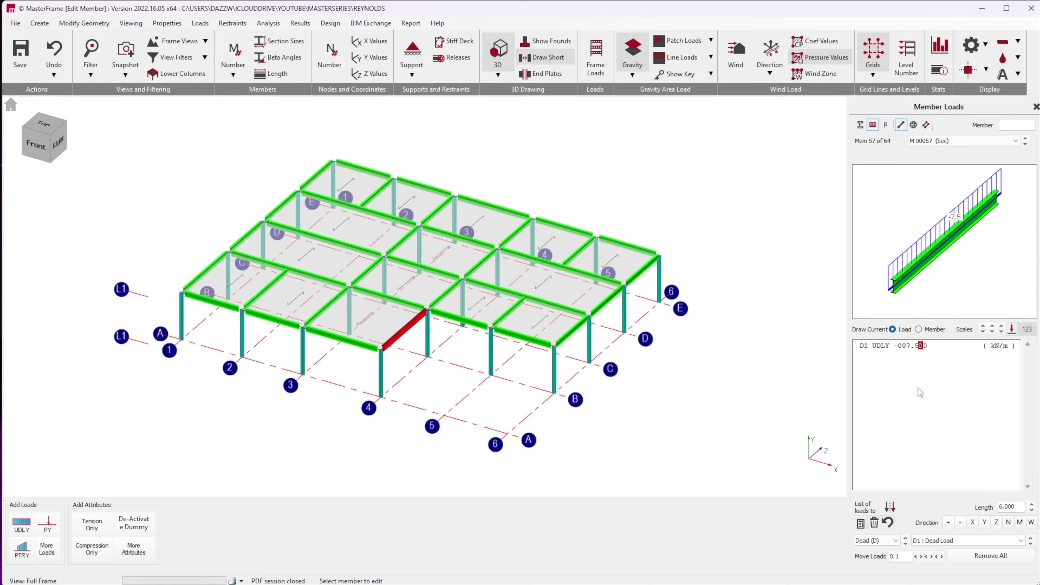
Copy the beam's 7.5 kN/m dead load to the other perimeter beams with an add/delete member load template.
{"action": "left_click", "coordinate": [464, 325]}
{"action": "left_click", "coordinate": [410, 329]}
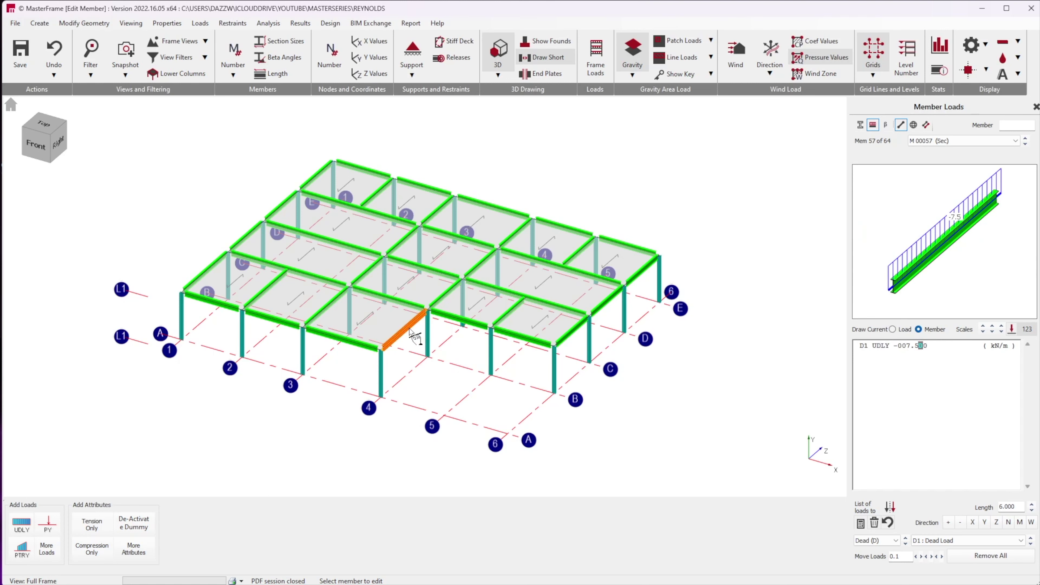
{"action": "left_click", "coordinate": [930, 126]}
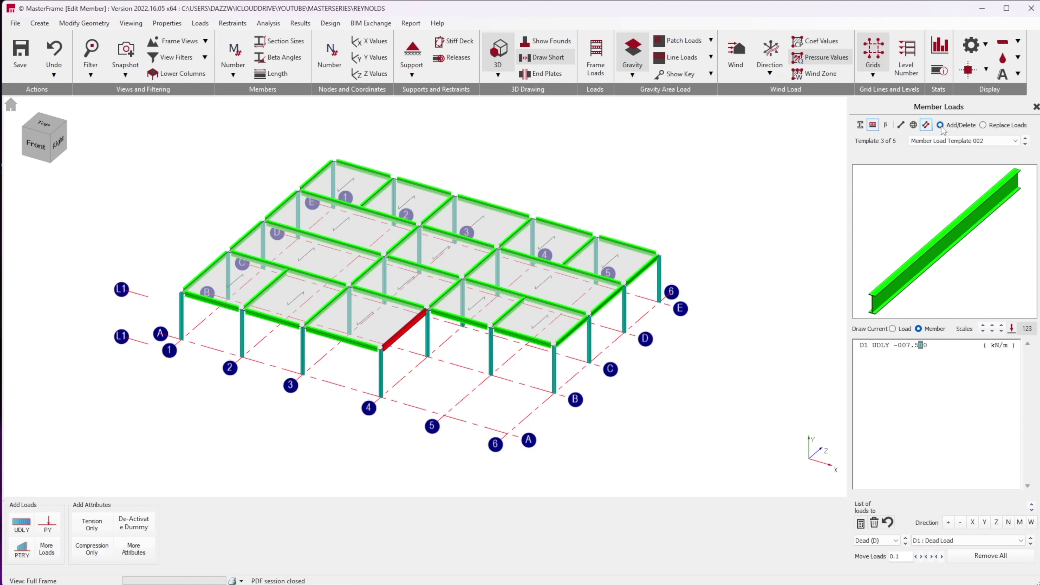
{"action": "left_click", "coordinate": [940, 125]}
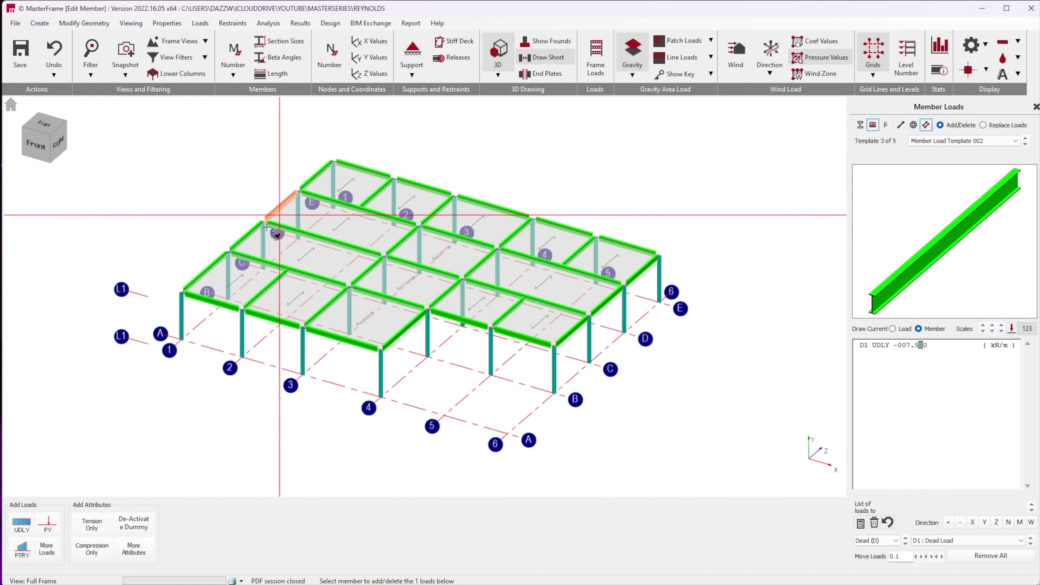
Display the frame load diagram and view load case 002 Live Only and the D1 dead load group of case 001.
{"action": "left_click", "coordinate": [597, 61]}
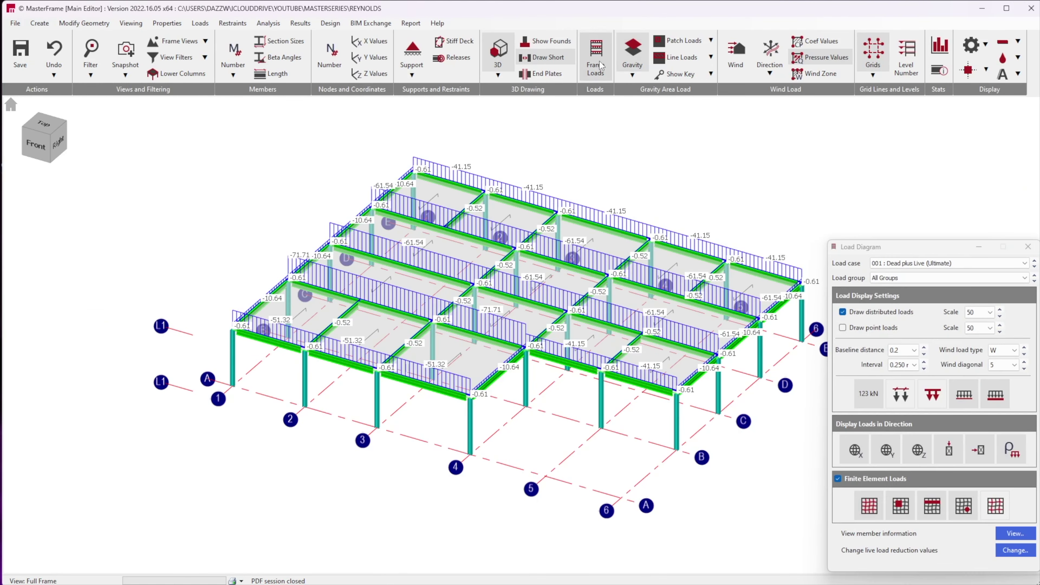
{"action": "left_click", "coordinate": [901, 263]}
{"action": "left_click", "coordinate": [901, 279]}
{"action": "left_click", "coordinate": [900, 278]}
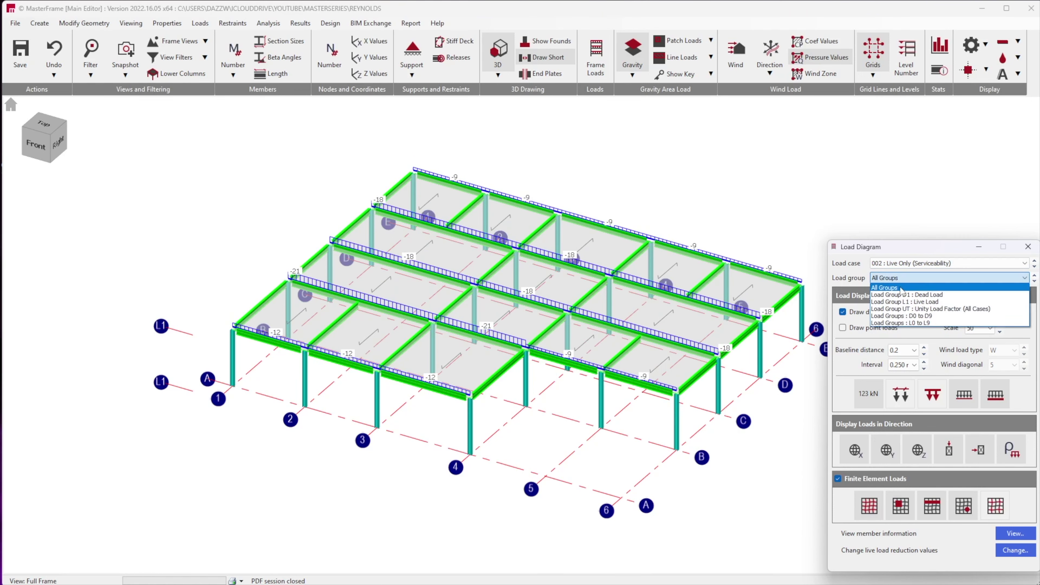
{"action": "left_click", "coordinate": [900, 295]}
{"action": "left_click", "coordinate": [898, 280]}
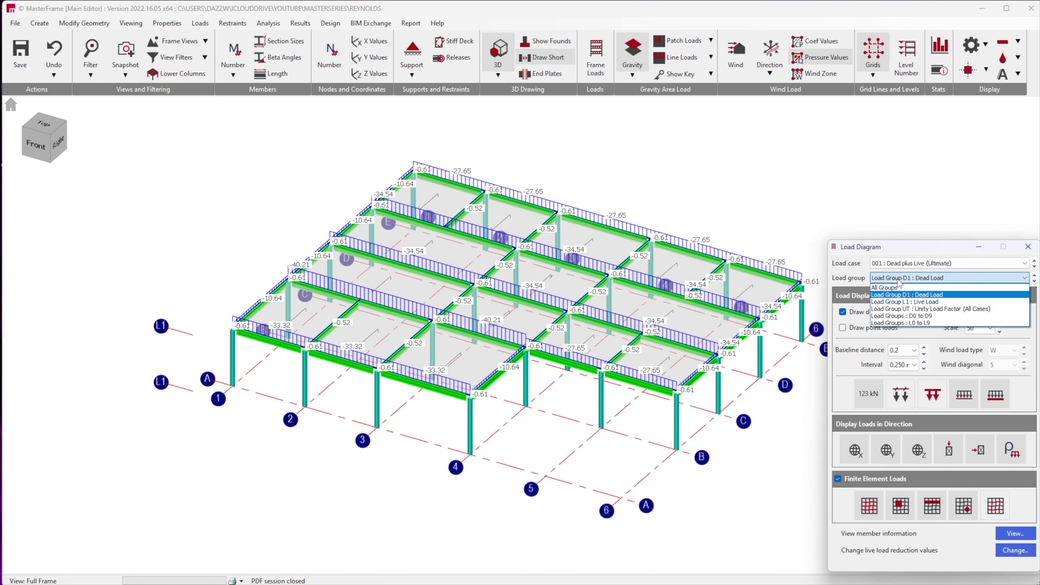
Compare the L1 live load group across all loading cases with the D1 dead load group of case 001.
{"action": "left_click", "coordinate": [900, 264]}
{"action": "left_click", "coordinate": [900, 272]}
{"action": "left_click", "coordinate": [899, 278]}
{"action": "left_click", "coordinate": [898, 302]}
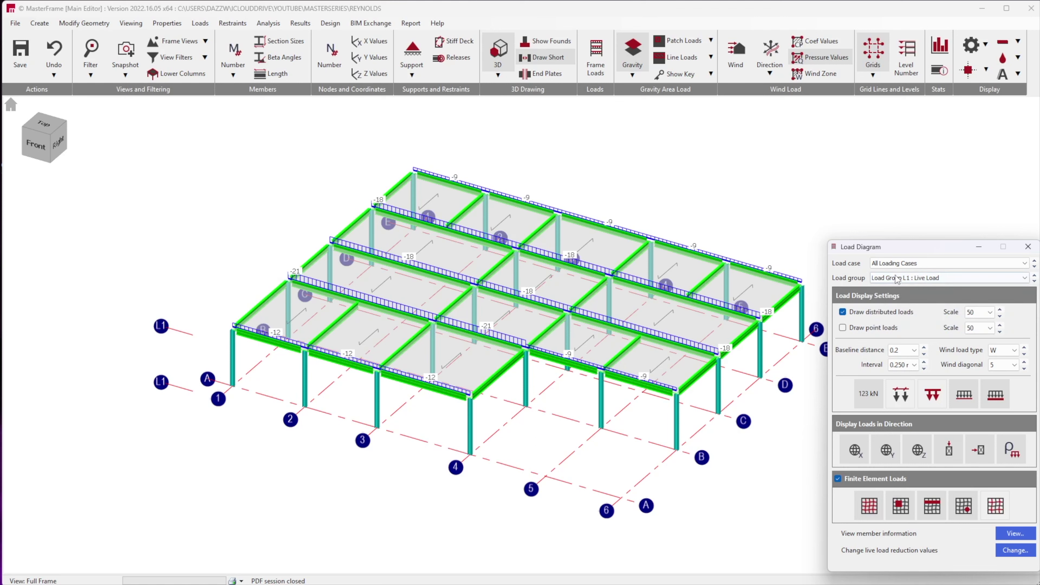
{"action": "left_click", "coordinate": [894, 278]}
{"action": "left_click", "coordinate": [897, 294]}
{"action": "left_click", "coordinate": [894, 263]}
{"action": "left_click", "coordinate": [892, 280]}
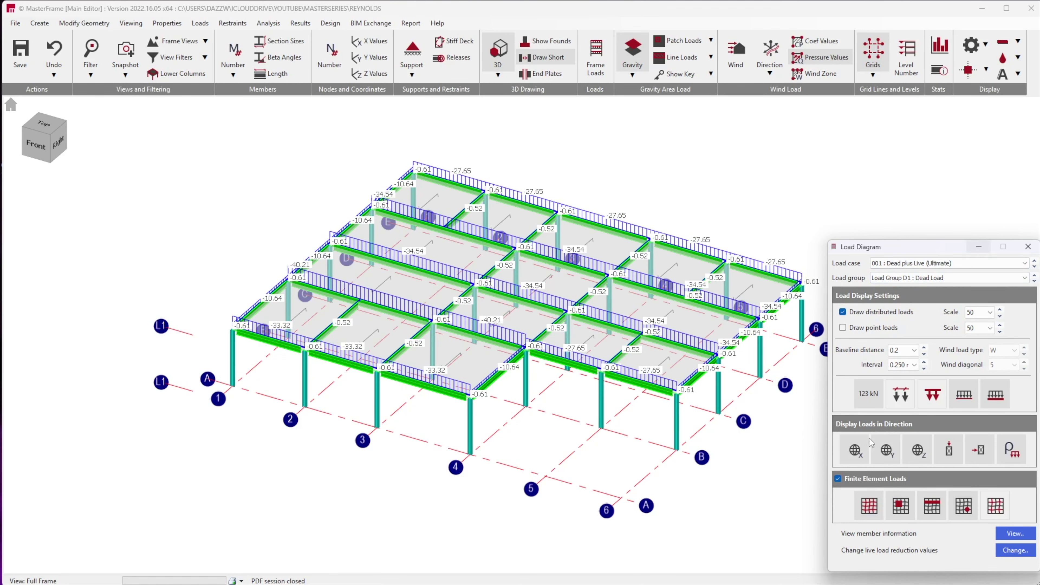
Examine the load diagram's direction and value display options and the member information view, closing the diagram when finished.
{"action": "left_click", "coordinate": [892, 455]}
{"action": "left_click", "coordinate": [855, 450]}
{"action": "left_click", "coordinate": [962, 395]}
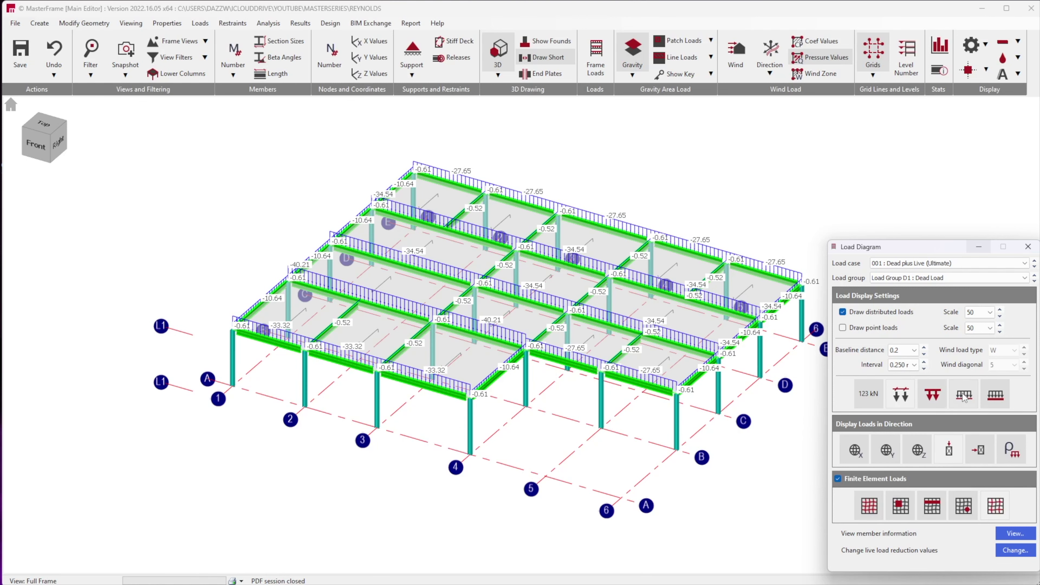
{"action": "left_click", "coordinate": [869, 396]}
{"action": "left_click", "coordinate": [868, 399]}
{"action": "left_click", "coordinate": [993, 397]}
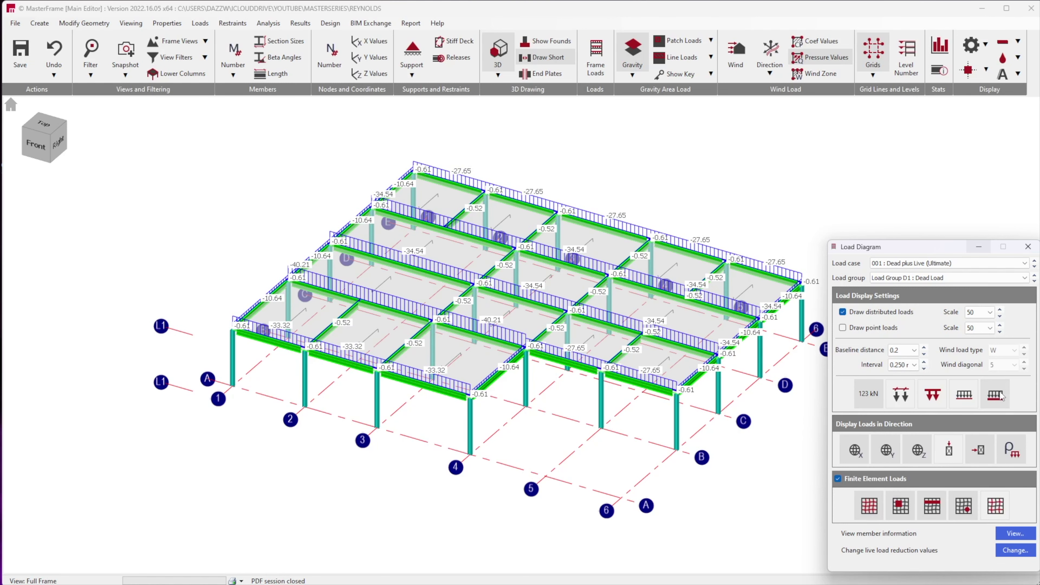
{"action": "left_click", "coordinate": [1010, 534]}
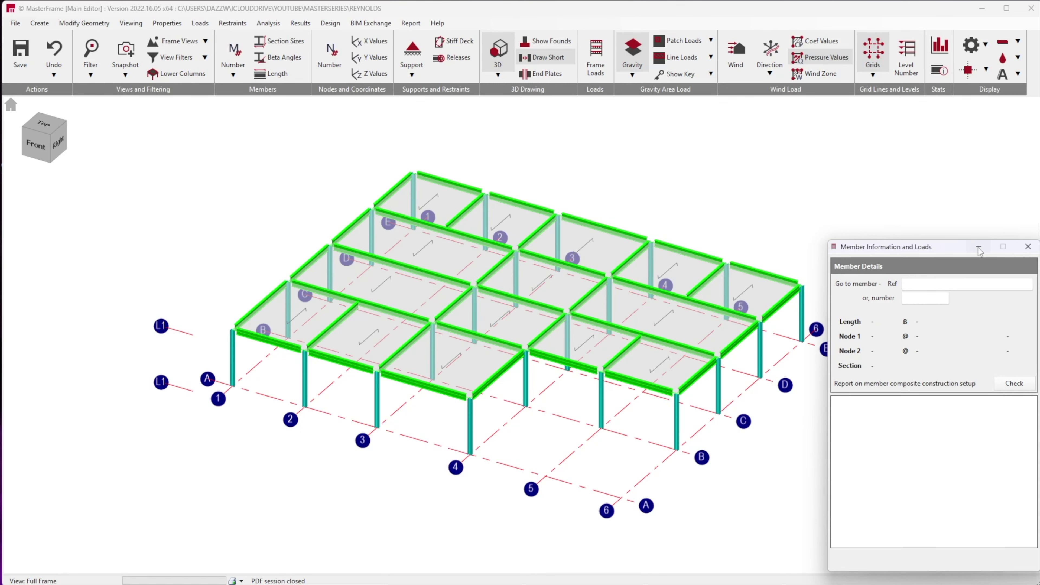
{"action": "left_click", "coordinate": [969, 251]}
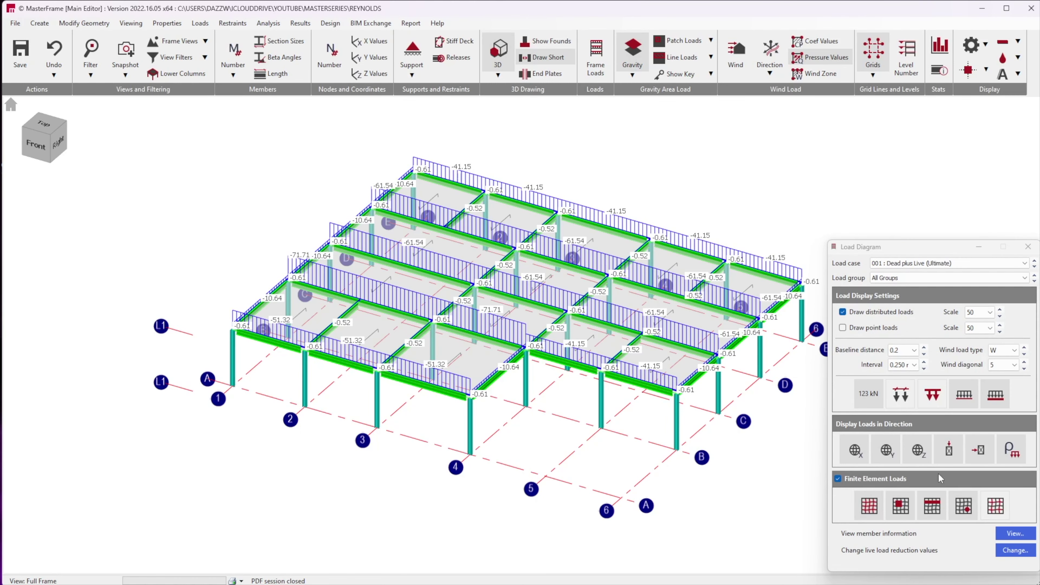
{"action": "left_click", "coordinate": [1027, 247]}
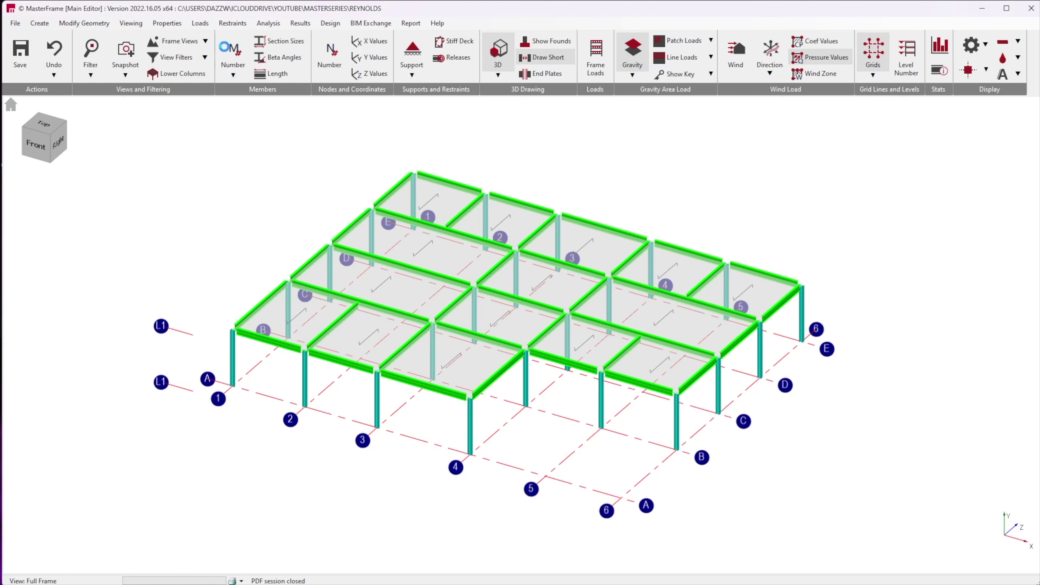
Add a third load case titled "Dead load only" and close the load case combinations.
{"action": "left_click", "coordinate": [859, 165]}
{"action": "left_click", "coordinate": [911, 214]}
{"action": "type", "text": "Dead kl"}
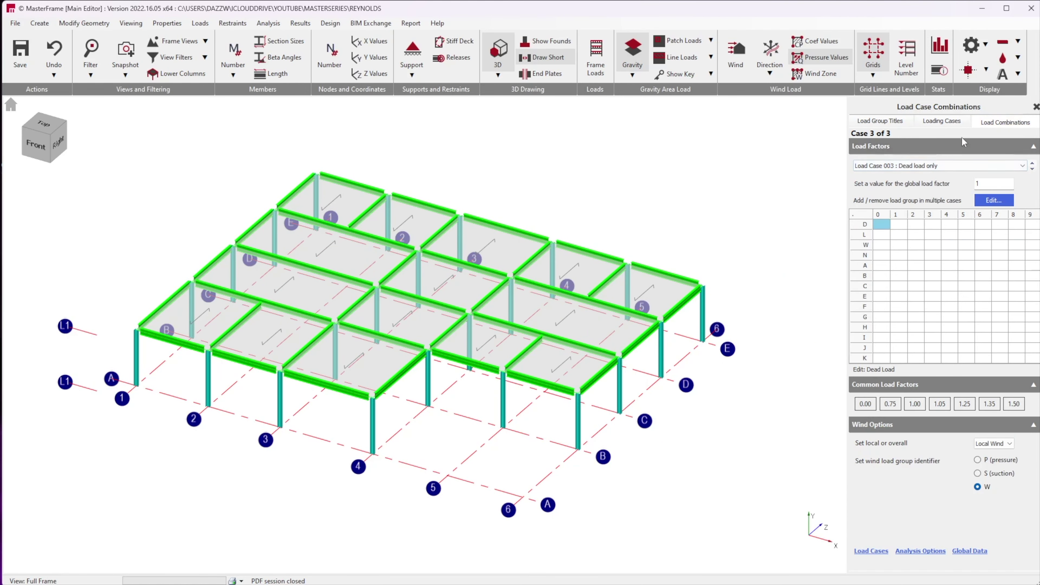
{"action": "left_click", "coordinate": [947, 122]}
{"action": "left_click", "coordinate": [1034, 107]}
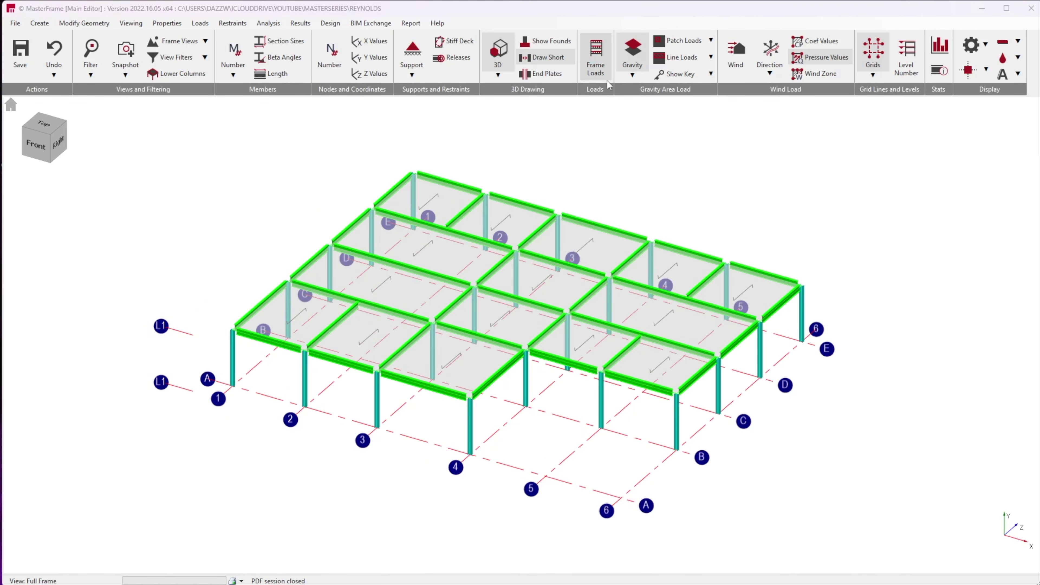
Check the frame load diagram for the Dead load only case and close it.
{"action": "left_click", "coordinate": [607, 80]}
{"action": "left_click", "coordinate": [903, 263]}
{"action": "left_click", "coordinate": [902, 294]}
{"action": "left_click", "coordinate": [906, 298]}
{"action": "left_click", "coordinate": [903, 264]}
{"action": "left_click", "coordinate": [899, 279]}
{"action": "key", "text": "Escape"}
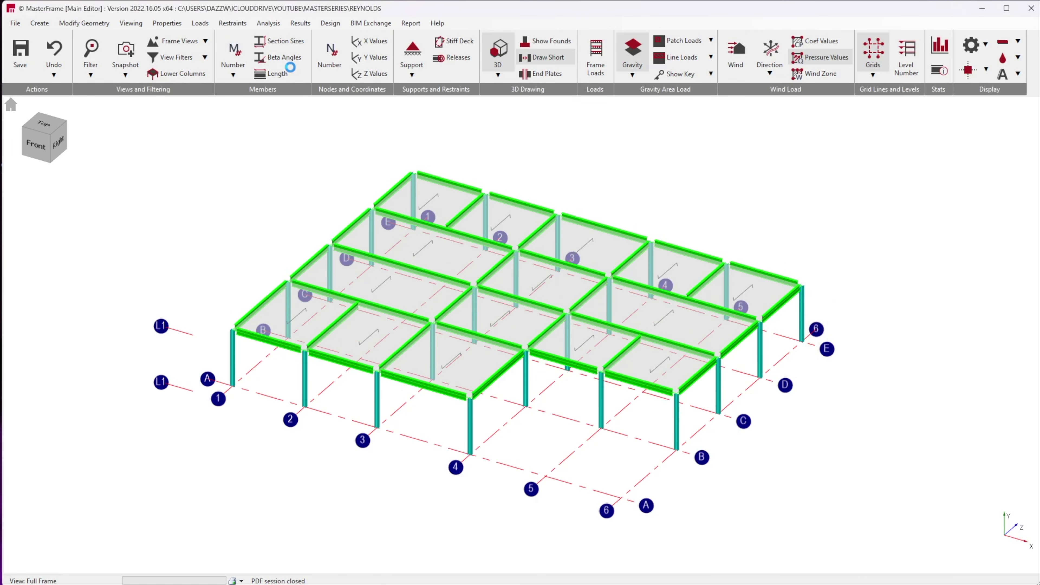
Include the D1 dead load group in the Dead load only case's load factors.
{"action": "left_click", "coordinate": [1004, 122]}
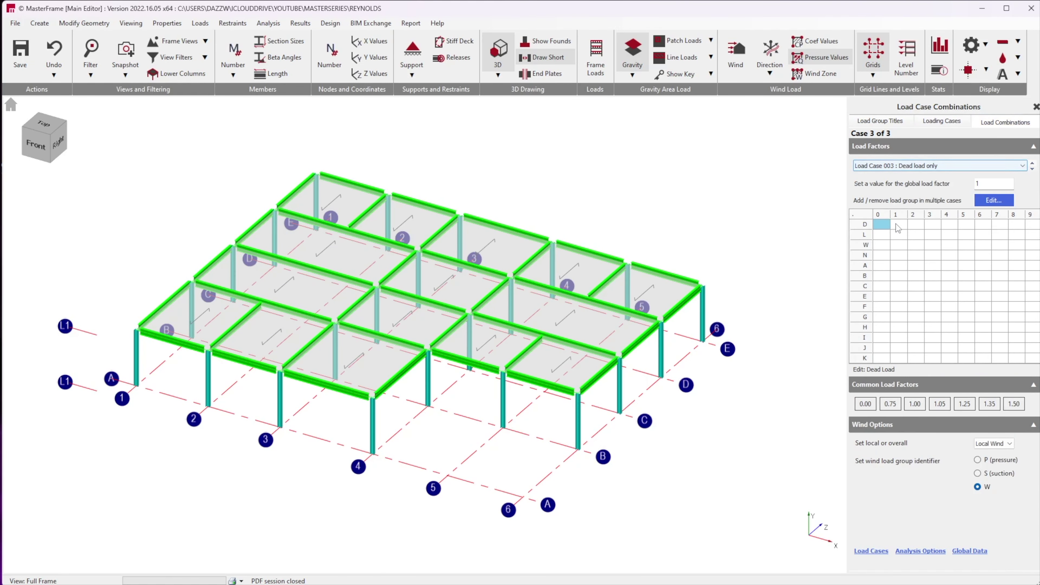
{"action": "left_click", "coordinate": [881, 226]}
{"action": "left_click", "coordinate": [1036, 107]}
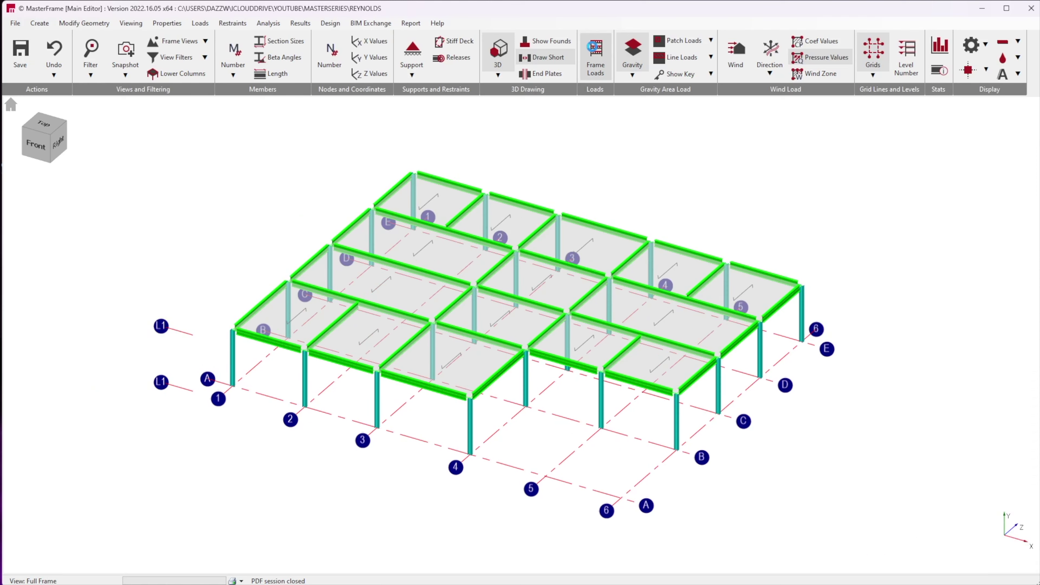
View the frame load diagram of case 003 Dead load only for load group D1.
{"action": "left_click", "coordinate": [595, 57]}
{"action": "left_click", "coordinate": [946, 277]}
{"action": "left_click", "coordinate": [899, 298]}
{"action": "key", "text": "Down"}
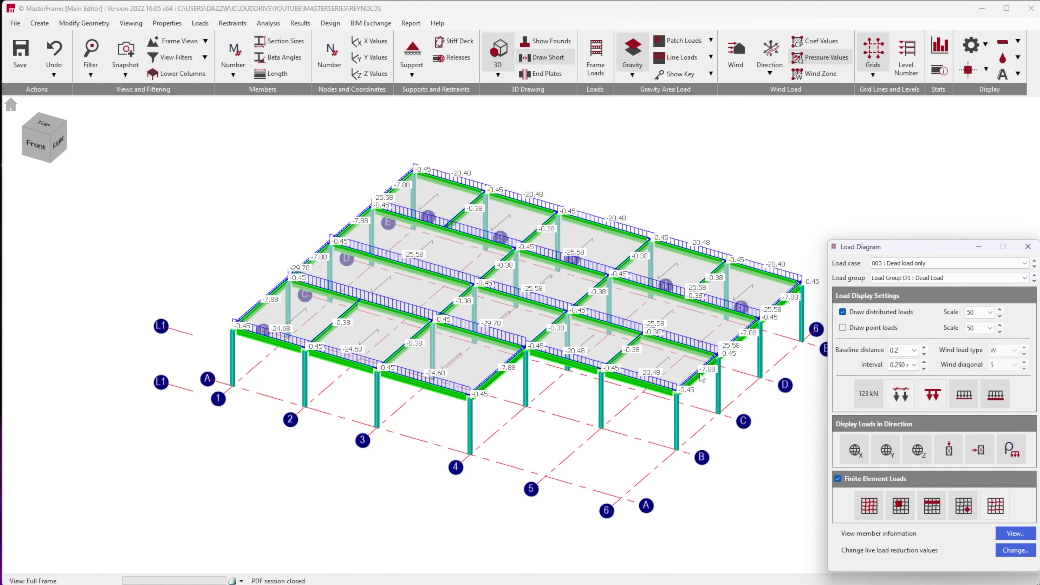
{"action": "key", "text": "Escape"}
Reassign the 7.5 kN/m load on the Level 1 beam on gridline A between 3 and 4 to dead load group D2.
{"action": "left_click", "coordinate": [199, 23]}
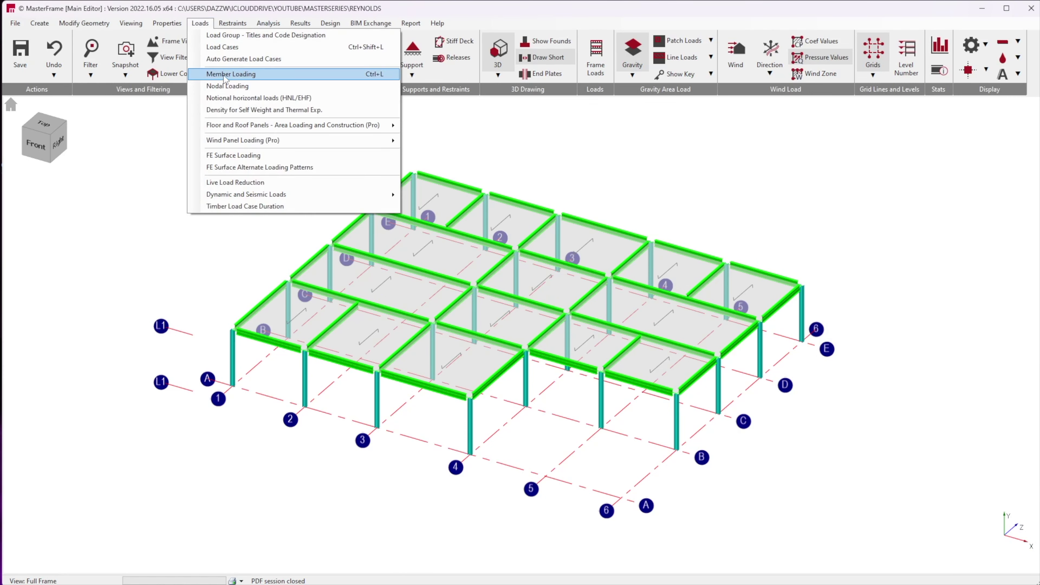
{"action": "left_click", "coordinate": [232, 72]}
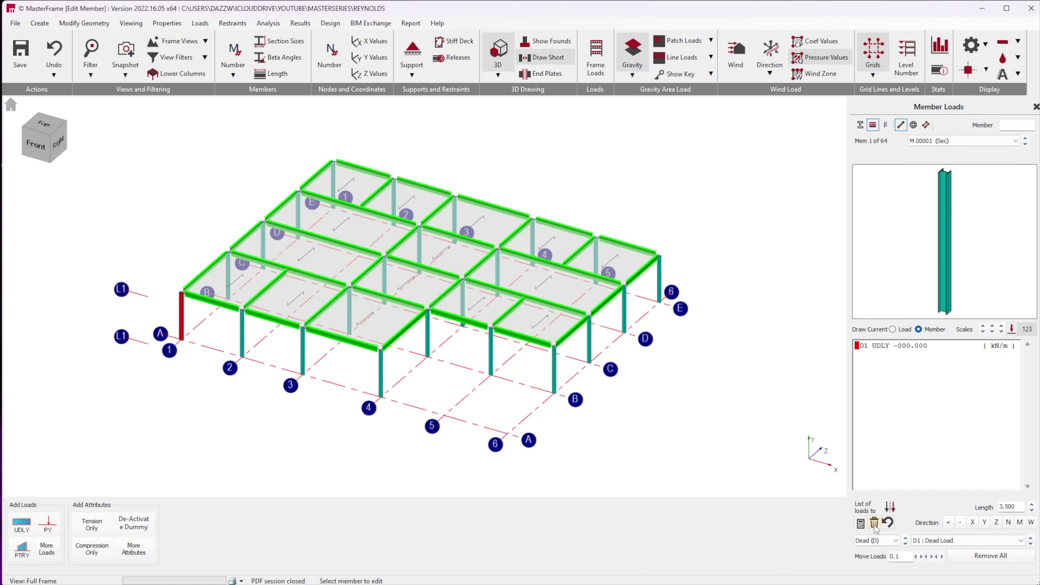
{"action": "left_click", "coordinate": [341, 338]}
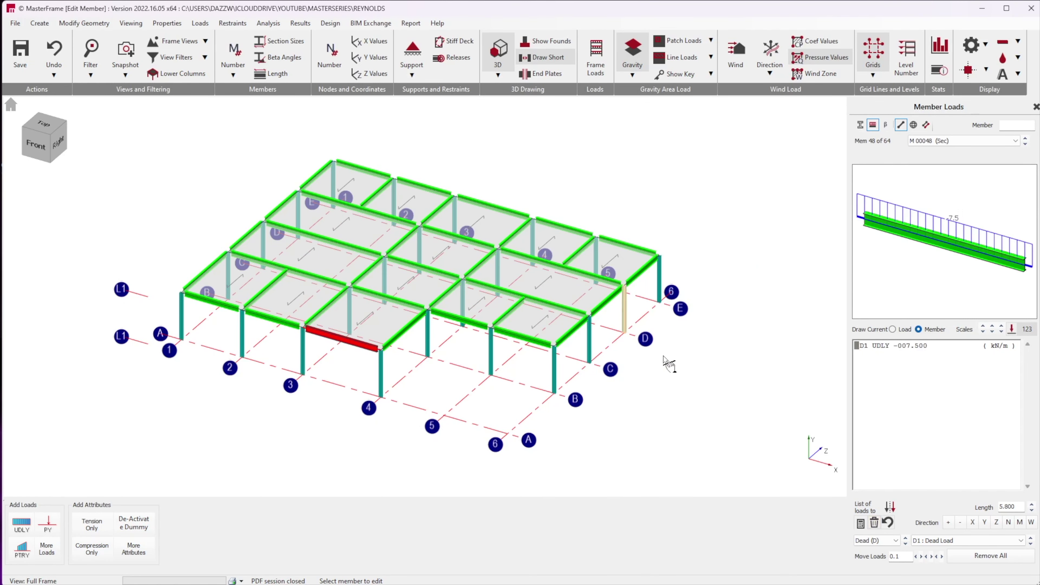
{"action": "left_click", "coordinate": [405, 335]}
{"action": "left_click", "coordinate": [926, 124]}
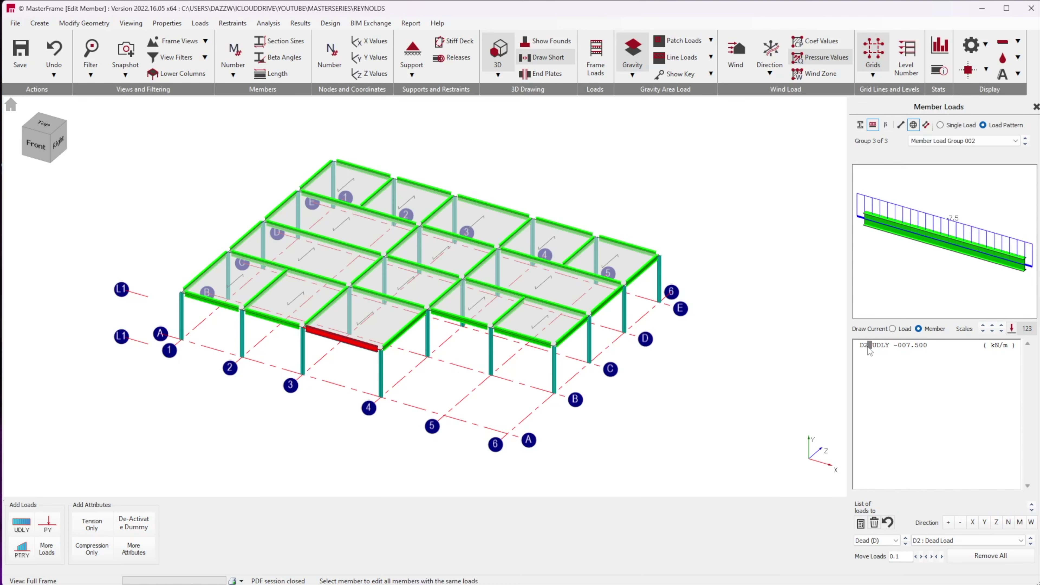
{"action": "left_click", "coordinate": [344, 338]}
Include dead load group D2 in the load combination of case 003 Dead load only.
{"action": "left_click", "coordinate": [199, 23]}
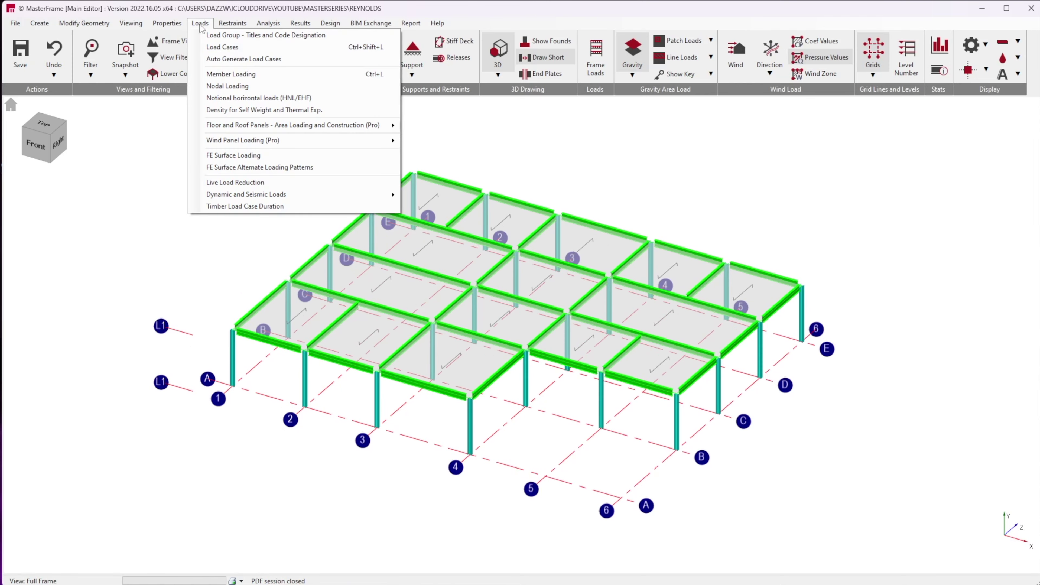
{"action": "left_click", "coordinate": [221, 46]}
{"action": "left_click", "coordinate": [928, 184]}
{"action": "left_click", "coordinate": [896, 208]}
{"action": "left_click", "coordinate": [1004, 122]}
{"action": "left_click", "coordinate": [1035, 107]}
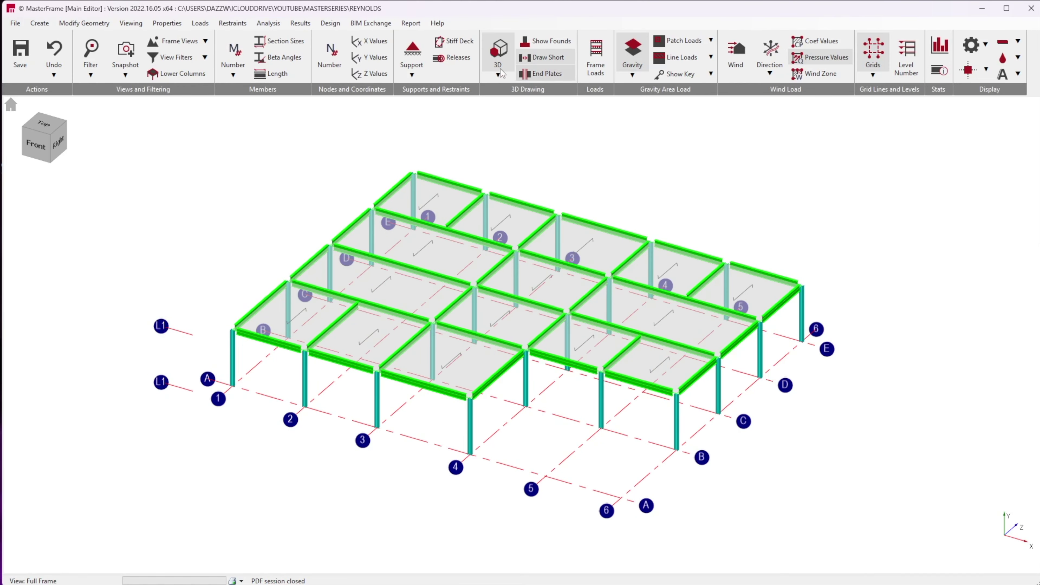
View the frame load diagram of case 003 Dead load only for load group D2, and close the diagram.
{"action": "left_click", "coordinate": [199, 24]}
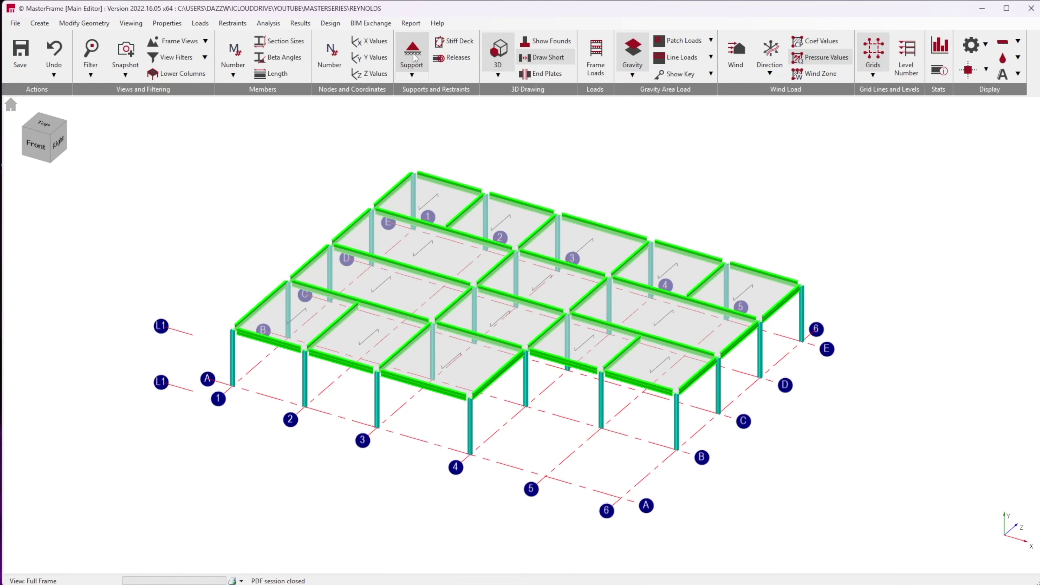
{"action": "left_click", "coordinate": [595, 57]}
{"action": "left_click", "coordinate": [941, 263]}
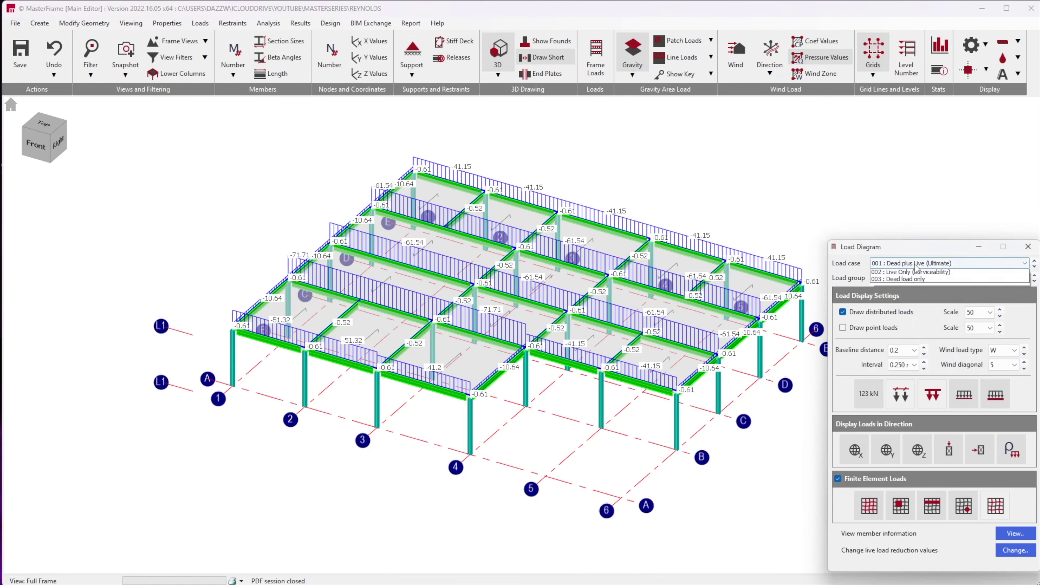
{"action": "left_click", "coordinate": [922, 287]}
{"action": "left_click", "coordinate": [941, 278]}
{"action": "left_click", "coordinate": [921, 307]}
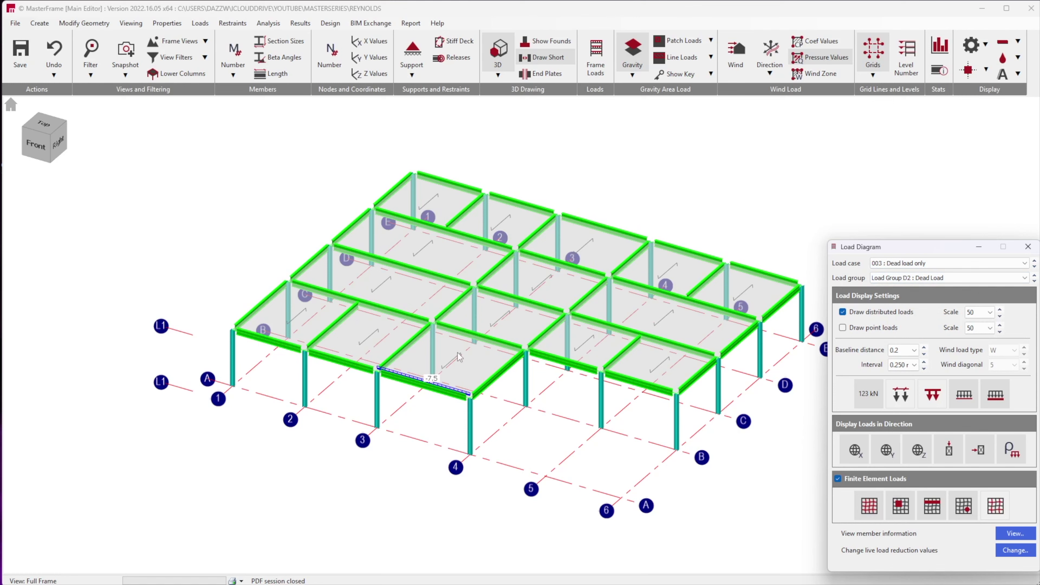
{"action": "left_click", "coordinate": [1028, 247]}
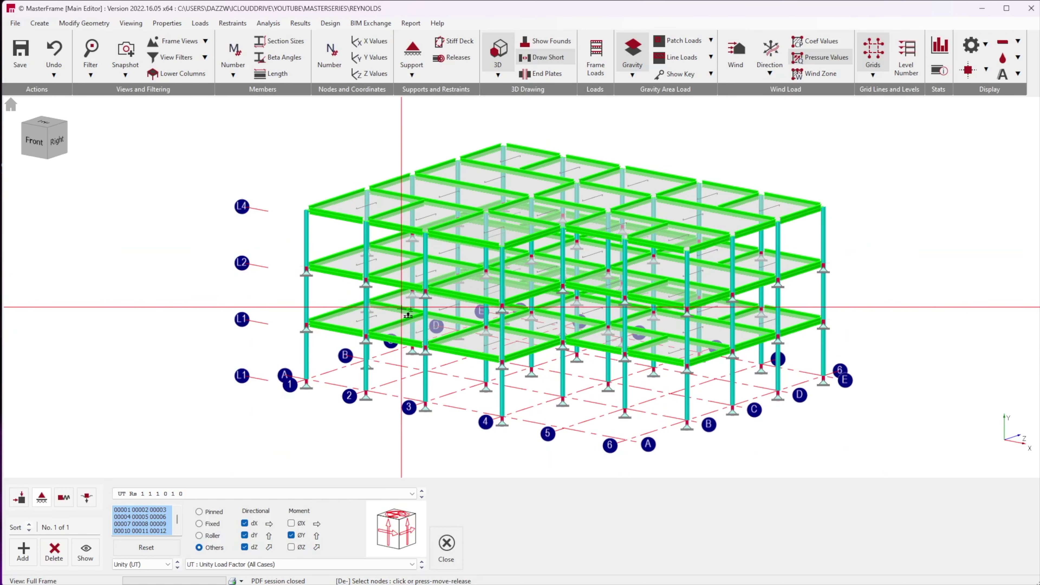
Remove the supports from all nodes, then support only the ground-level column base nodes with dX, dY and dZ restrained.
{"action": "middle_click_drag", "start_coordinate": [251, 281], "coordinate": [347, 274]}
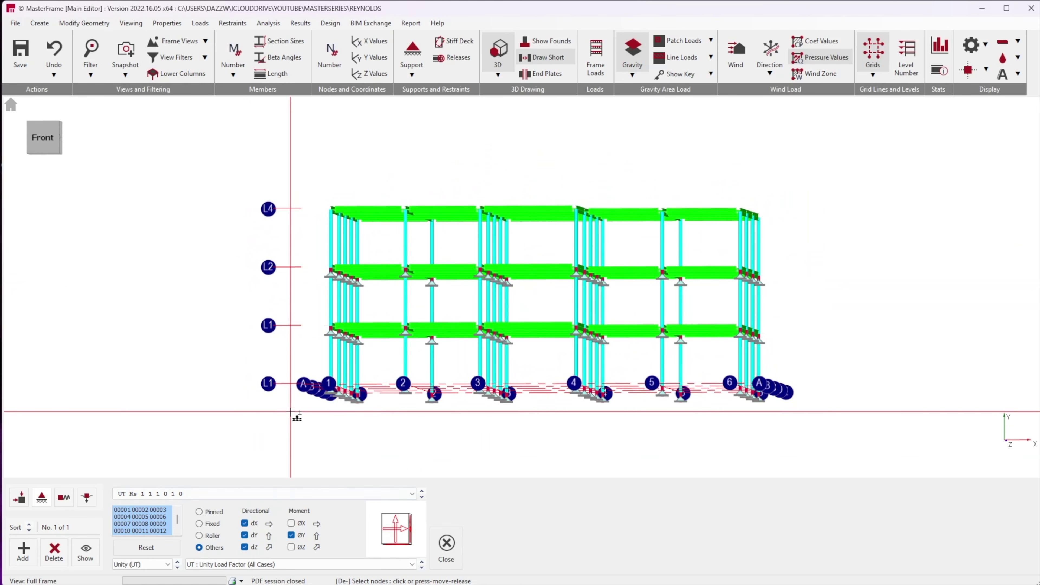
{"action": "left_click", "coordinate": [57, 556]}
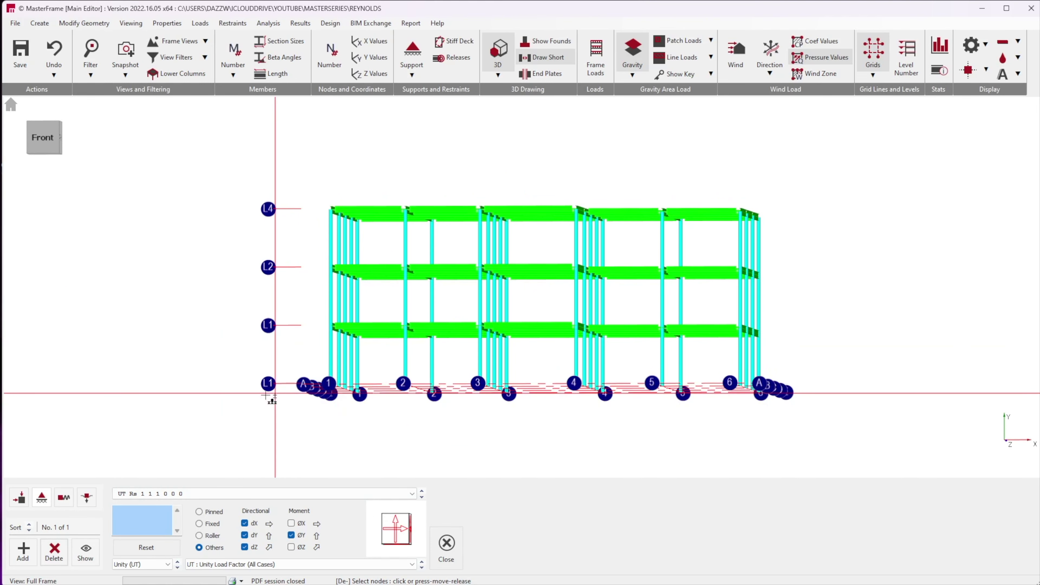
{"action": "middle_click_drag", "start_coordinate": [273, 393], "coordinate": [245, 401]}
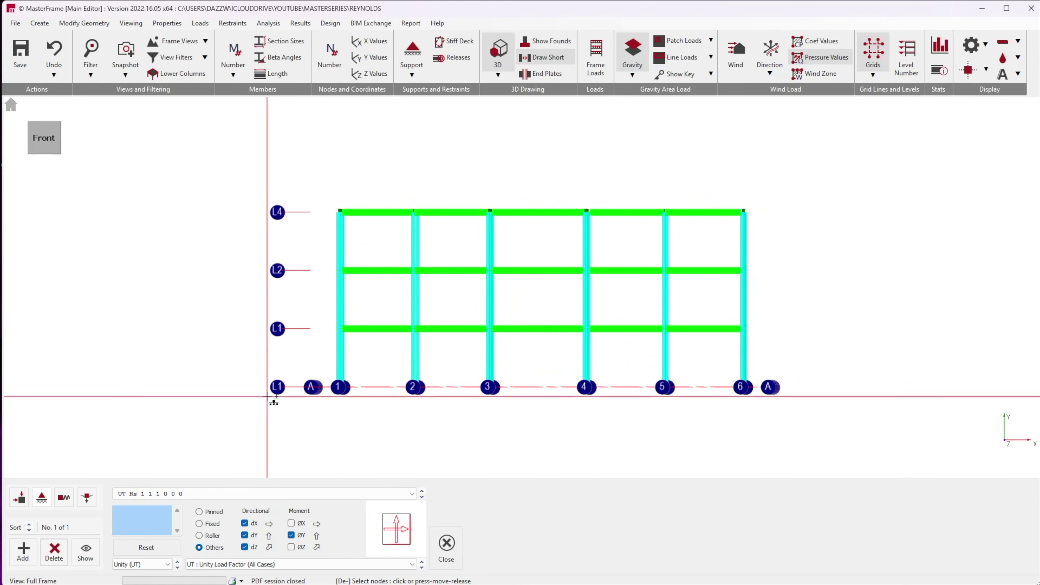
{"action": "left_click_drag", "start_coordinate": [303, 367], "coordinate": [803, 420]}
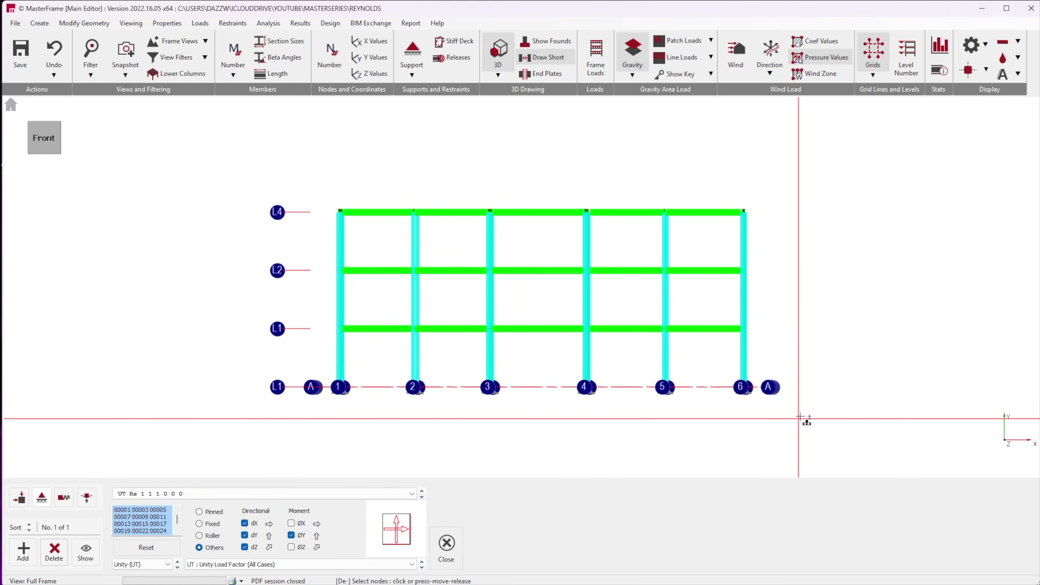
{"action": "middle_click_drag", "start_coordinate": [875, 365], "coordinate": [756, 373]}
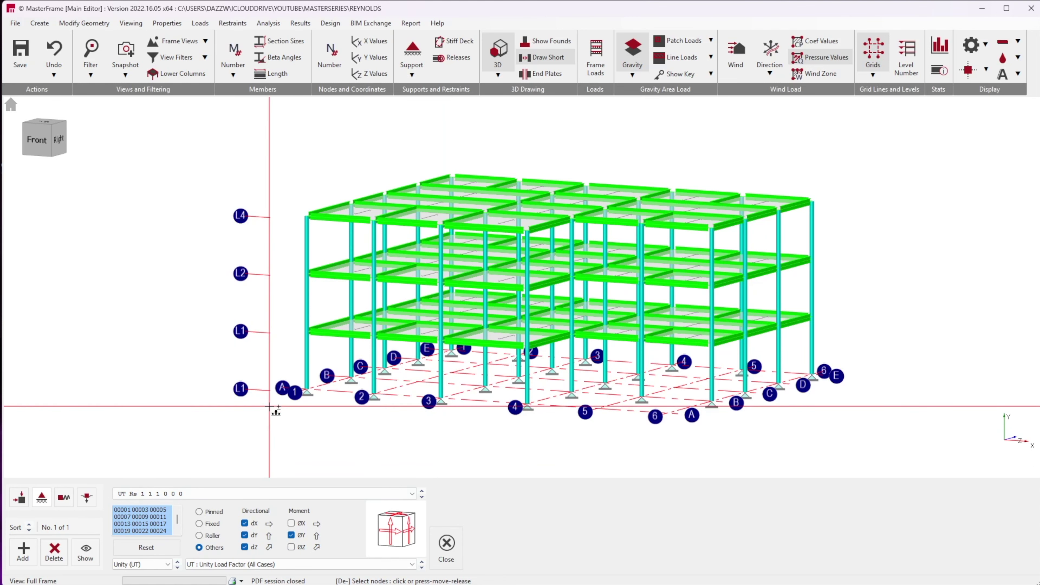
{"action": "middle_click_drag", "start_coordinate": [288, 400], "coordinate": [229, 394]}
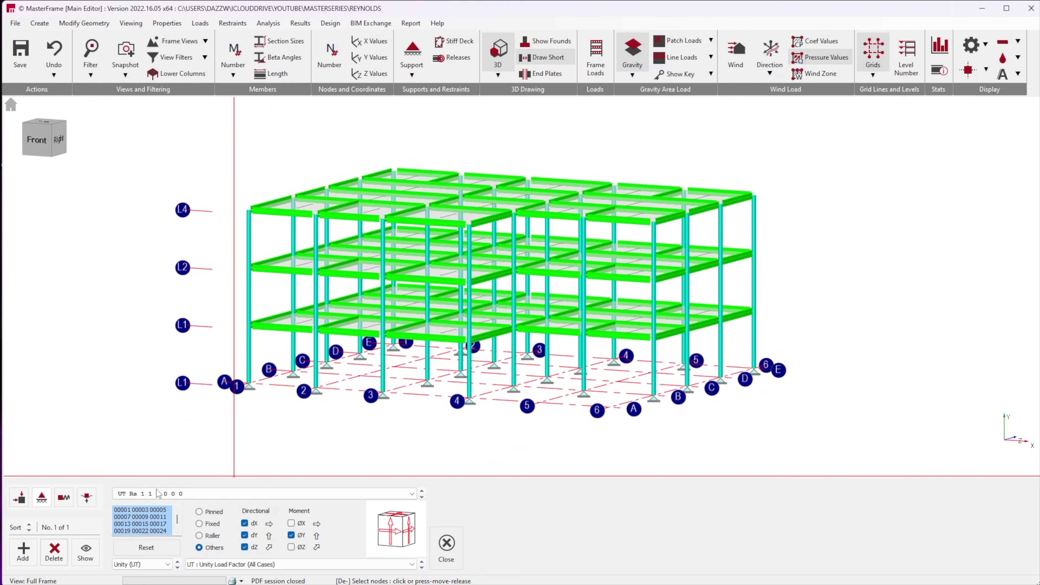
{"action": "left_click", "coordinate": [413, 493]}
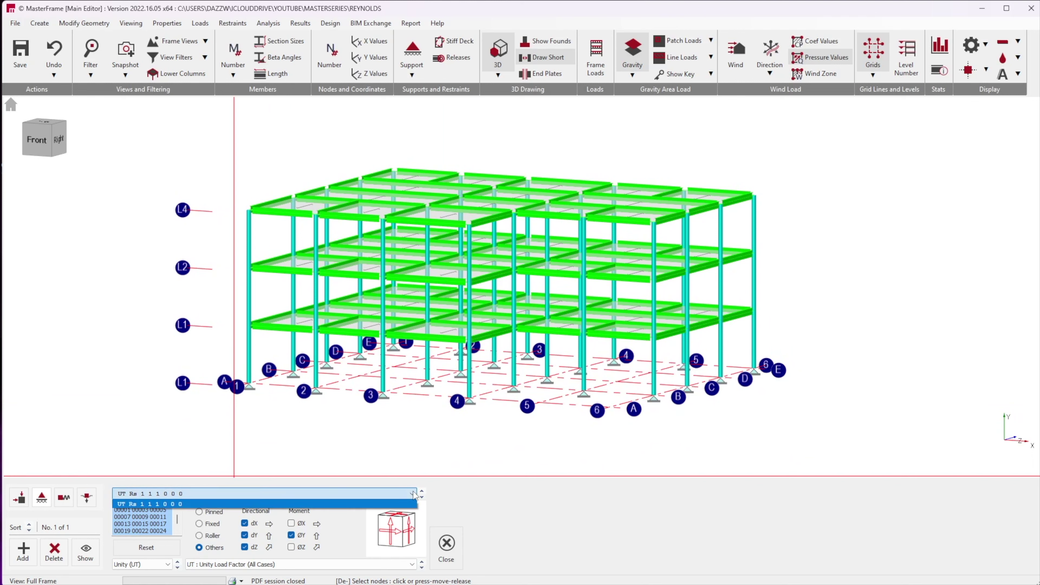
{"action": "left_click", "coordinate": [409, 503]}
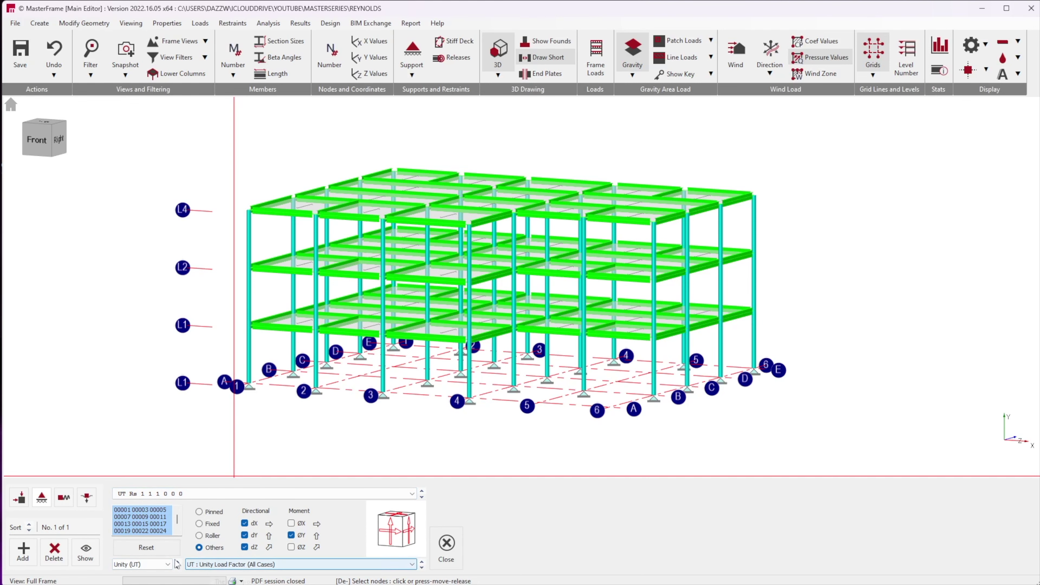
{"action": "left_click", "coordinate": [446, 544]}
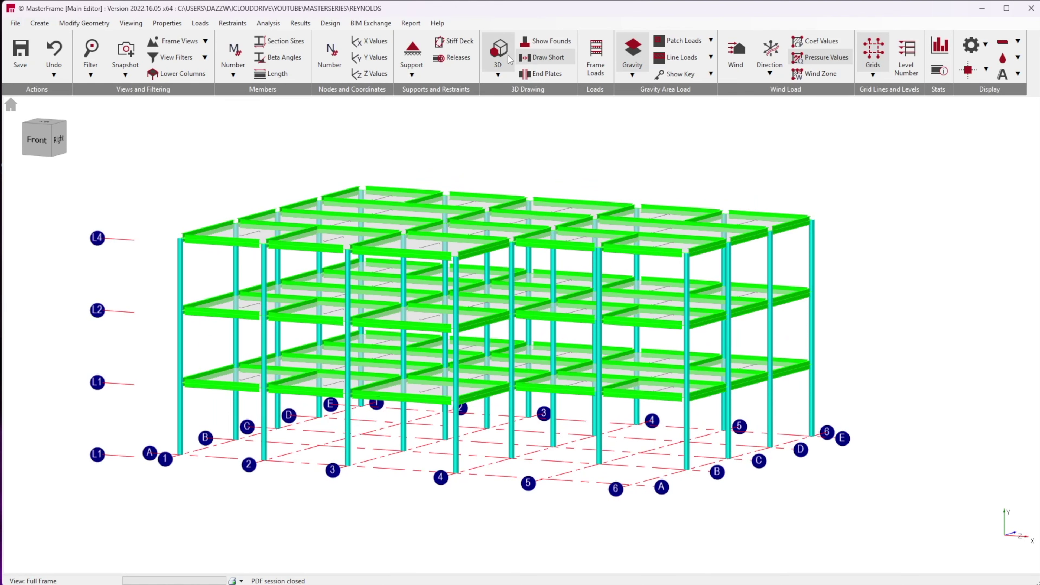
Define a Precast plank stiff deck with a thickness of 150 mm and E of 33 kN/mm², and add a new stiff-deck region.
{"action": "left_click", "coordinate": [412, 53]}
{"action": "middle_click_drag", "start_coordinate": [466, 326], "coordinate": [523, 339]}
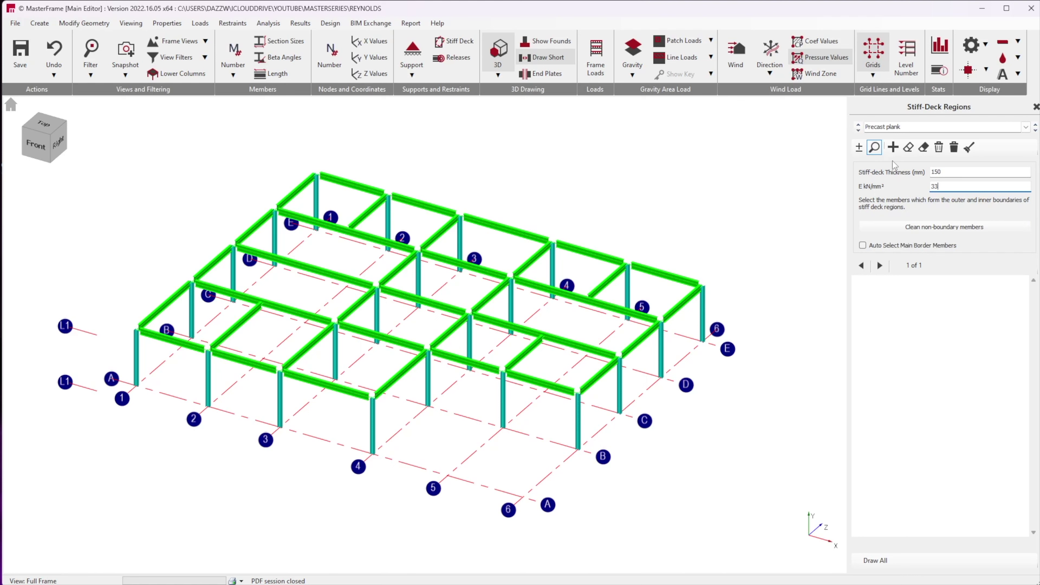
{"action": "left_click", "coordinate": [893, 147]}
{"action": "left_click_drag", "start_coordinate": [81, 145], "coordinate": [699, 435]}
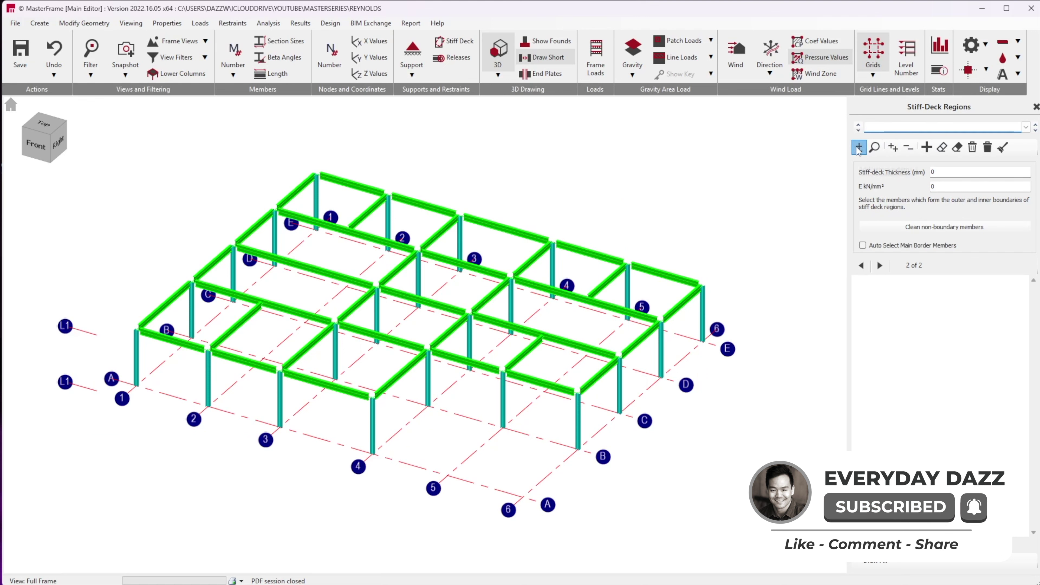
Choose the Precast plank stiff-deck region and assign all Level 1 beams to it, leaving out the columns.
{"action": "left_click", "coordinate": [1026, 127]}
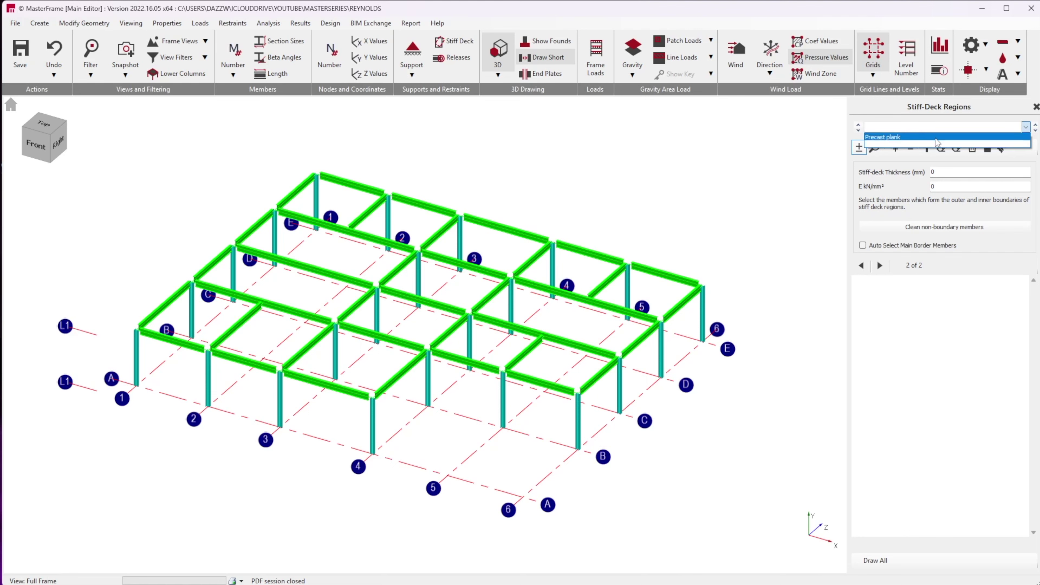
{"action": "left_click", "coordinate": [979, 137]}
{"action": "left_click_drag", "start_coordinate": [90, 146], "coordinate": [761, 425]}
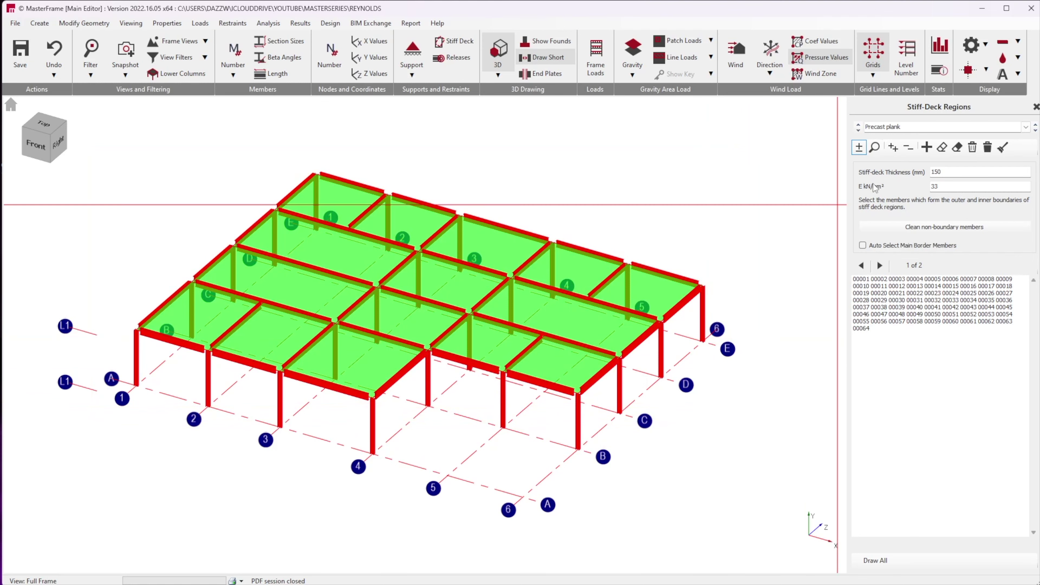
{"action": "left_click_drag", "start_coordinate": [101, 134], "coordinate": [742, 514]}
{"action": "left_click", "coordinate": [36, 146]}
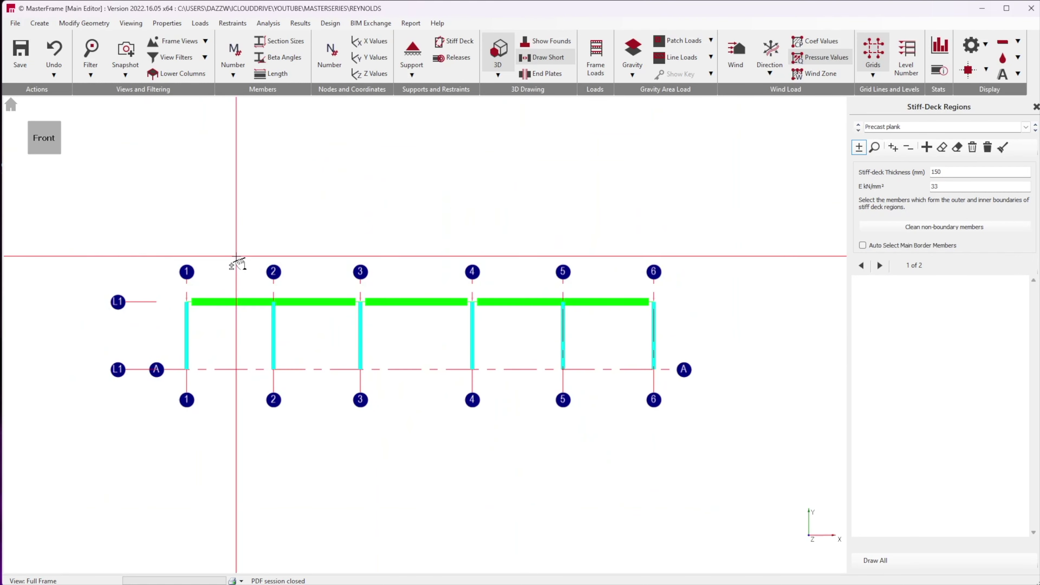
{"action": "left_click_drag", "start_coordinate": [113, 235], "coordinate": [742, 321]}
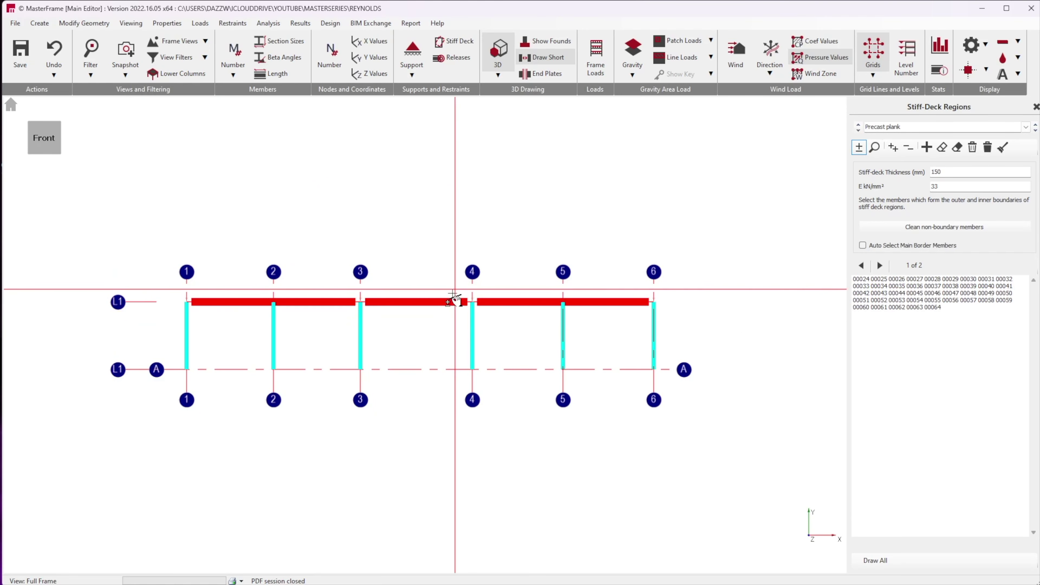
{"action": "left_click", "coordinate": [56, 119]}
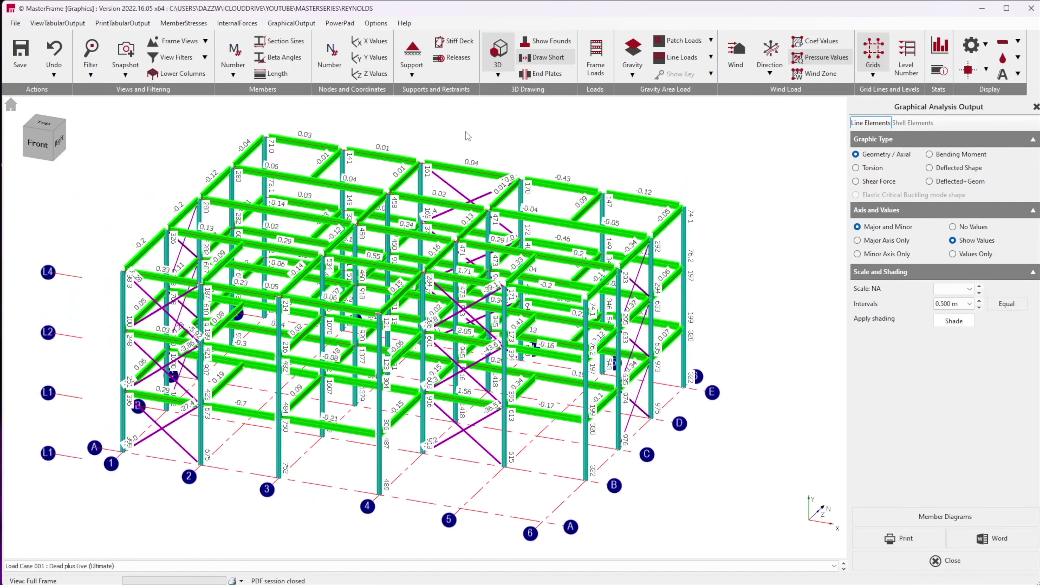
Display the whole frame's bending moment diagrams with values for Load Case 001 Dead plus Live (Ultimate), at a B.M. scale of 1000.
{"action": "left_click", "coordinate": [498, 53]}
{"action": "left_click", "coordinate": [509, 59]}
{"action": "left_click", "coordinate": [937, 154]}
{"action": "left_click", "coordinate": [978, 286]}
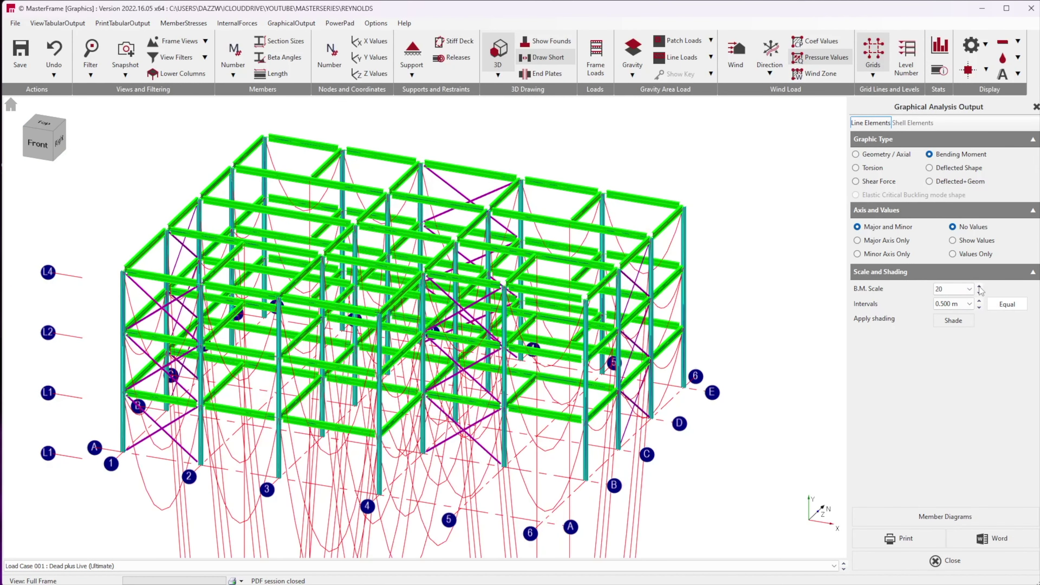
{"action": "left_click", "coordinate": [978, 291]}
{"action": "left_click", "coordinate": [978, 292]}
{"action": "scroll", "coordinate": [669, 212], "scroll_direction": "up", "scroll_amount": 2}
{"action": "left_click", "coordinate": [952, 240]}
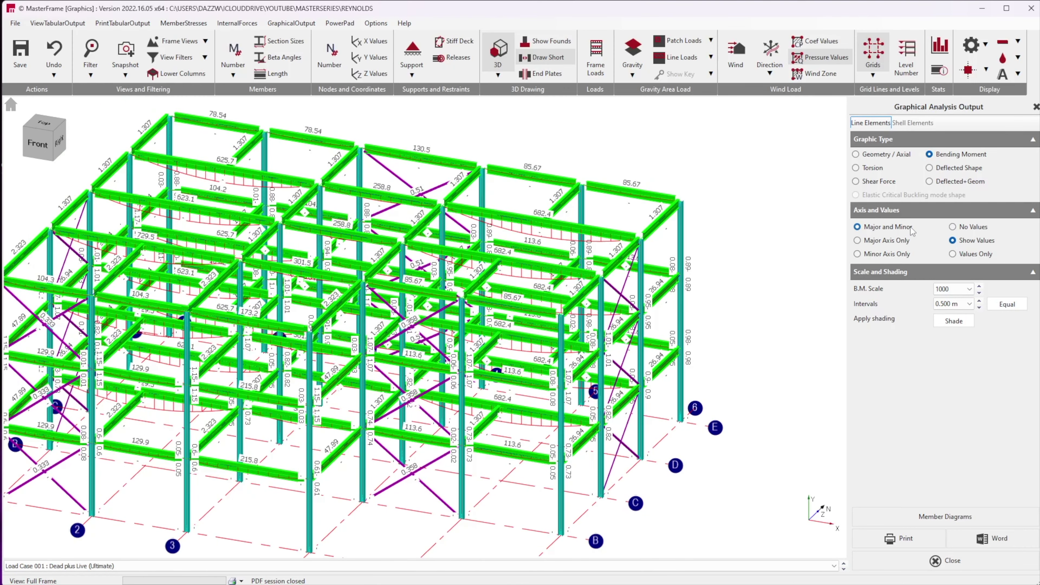
Show the bending moments on grid line C - C only, with members drawn as lines instead of 3D sections.
{"action": "left_click", "coordinate": [186, 42]}
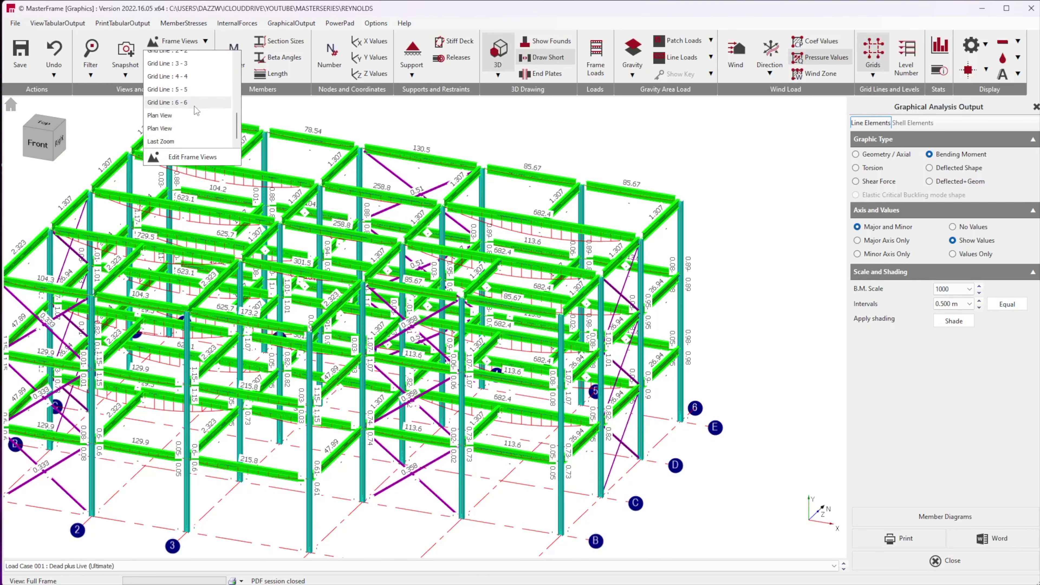
{"action": "left_click", "coordinate": [186, 43]}
{"action": "left_click", "coordinate": [188, 45]}
{"action": "scroll", "coordinate": [181, 116], "scroll_direction": "down", "scroll_amount": 2}
{"action": "left_click", "coordinate": [181, 128]}
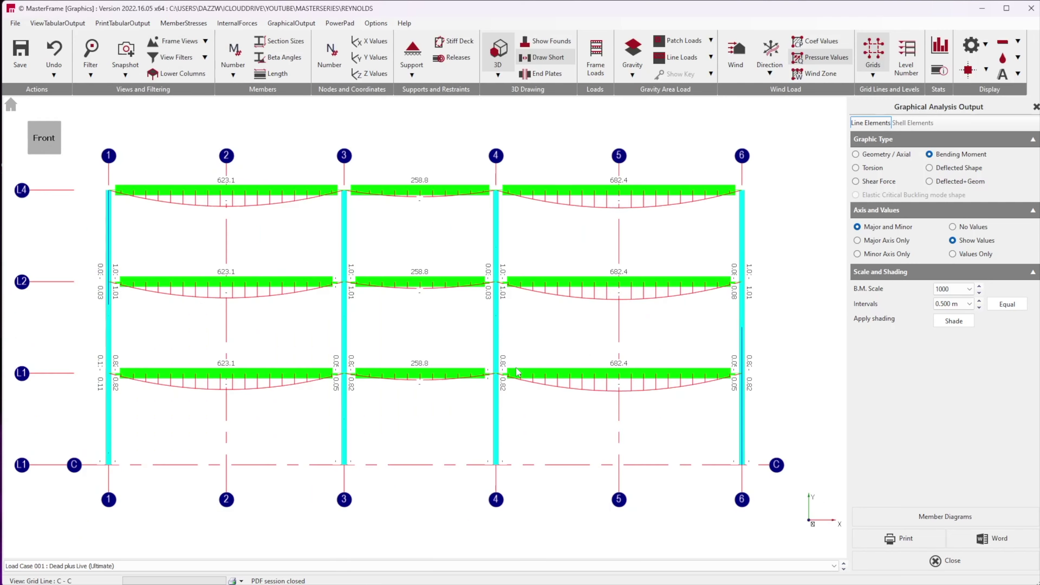
{"action": "left_click", "coordinate": [490, 66]}
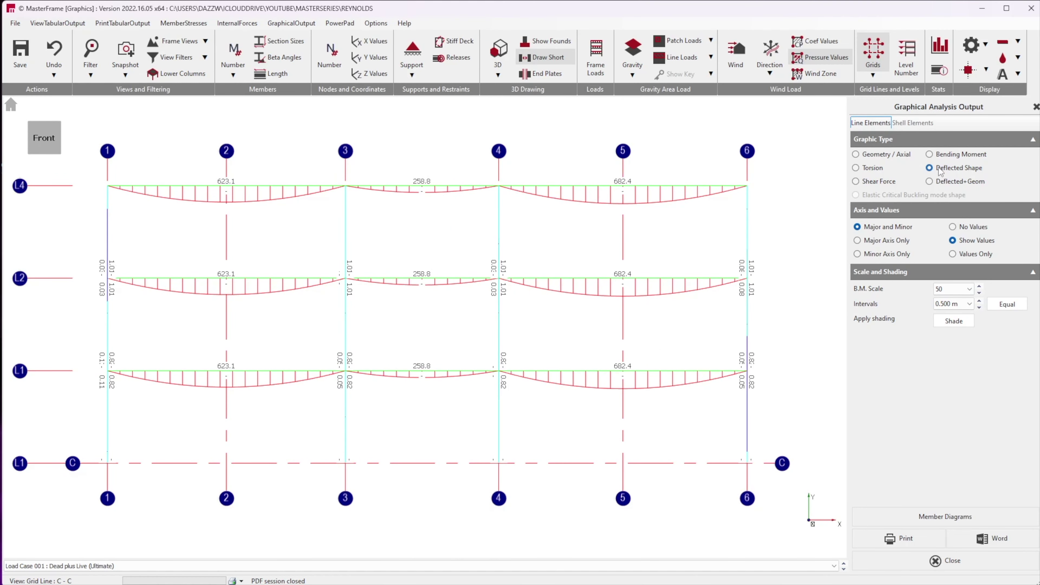
Display the deflected shape with geometry on grid line C - C at magnification 5 for Load Case 002 Live Only (Serviceability).
{"action": "left_click", "coordinate": [930, 181]}
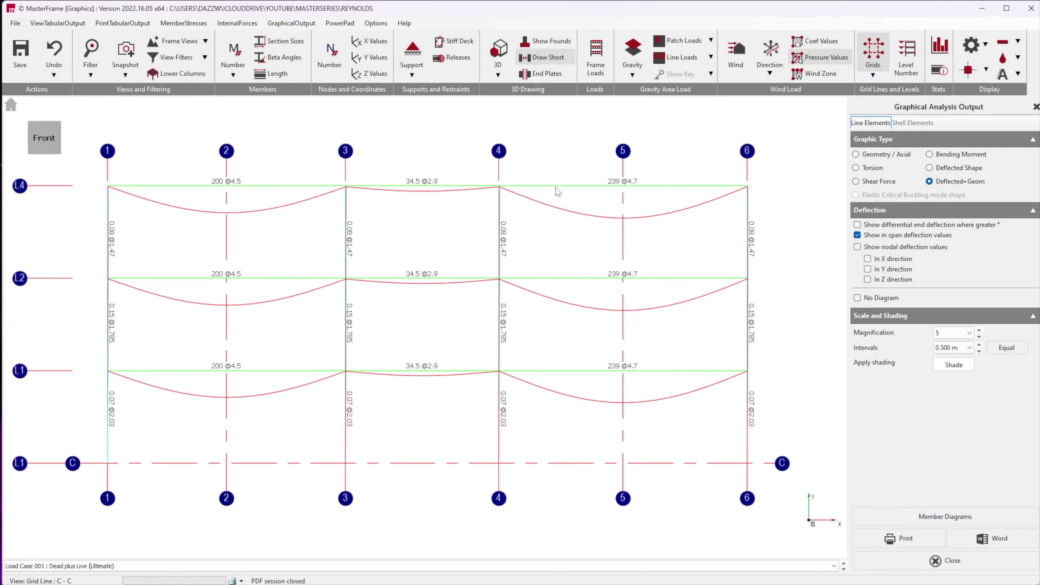
{"action": "left_click", "coordinate": [136, 566]}
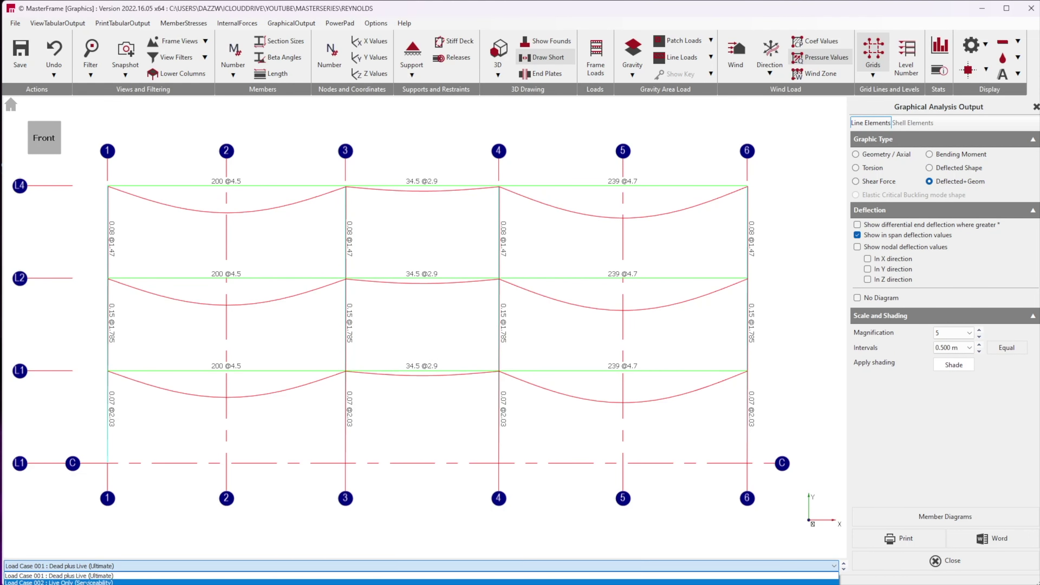
{"action": "left_click", "coordinate": [58, 582]}
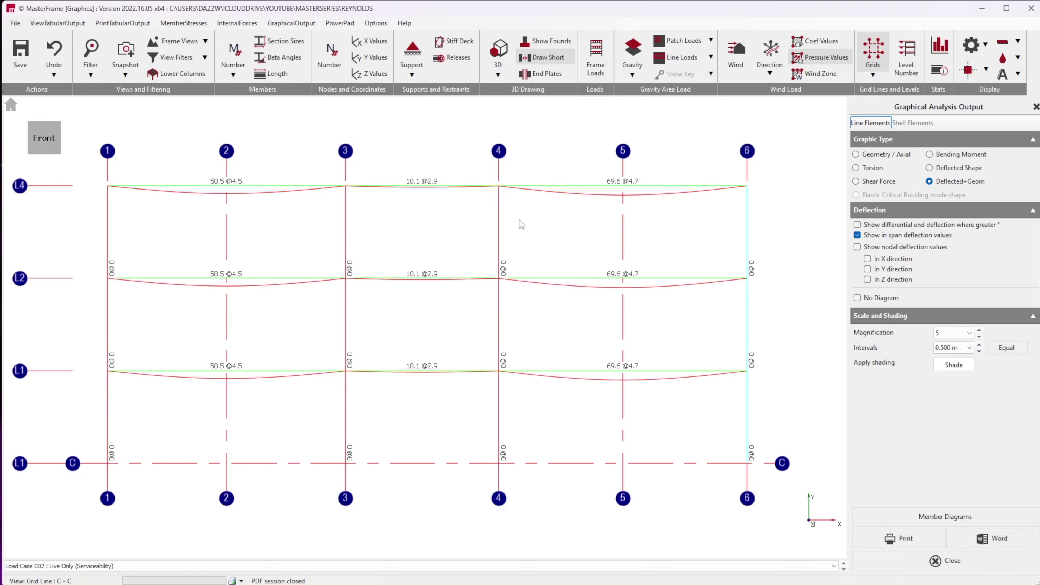
{"action": "left_click", "coordinate": [867, 268]}
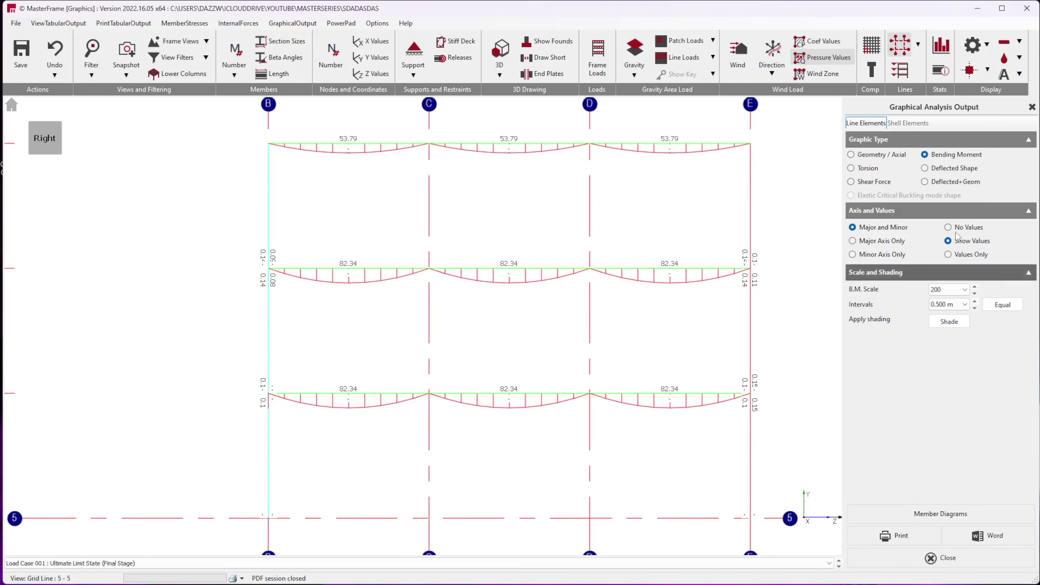
View the bending moments on grid line 5 - 5 for Load Case 003 Live Load (Serviceability), and switch to the Geometry / Axial diagram.
{"action": "left_click", "coordinate": [142, 566]}
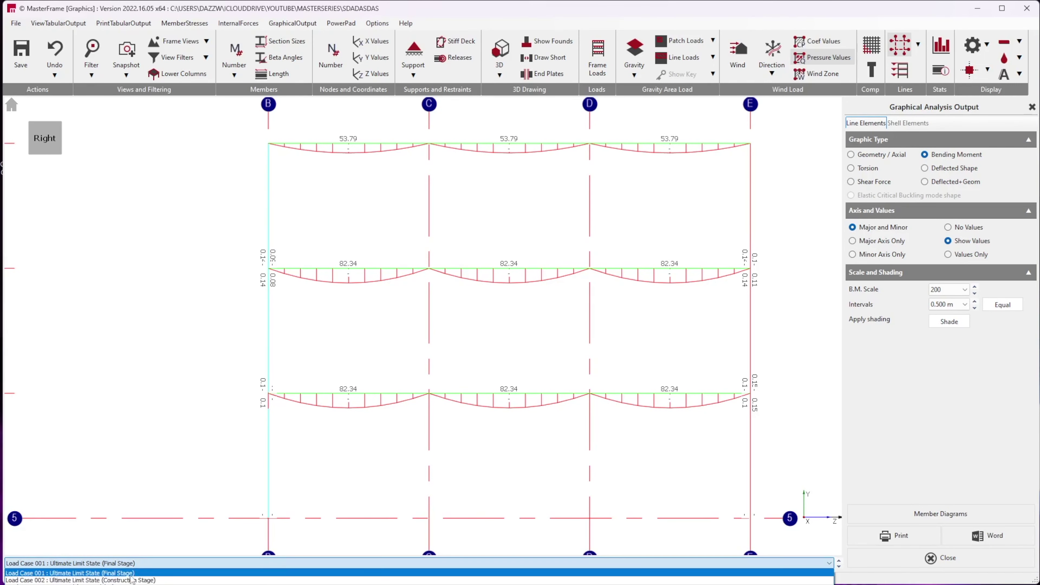
{"action": "left_click", "coordinate": [81, 579]}
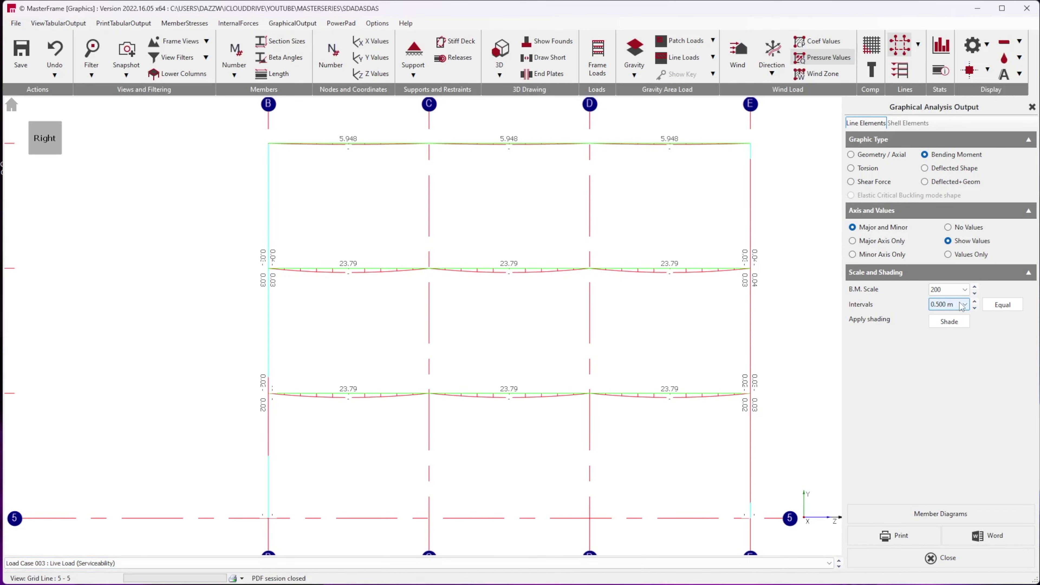
{"action": "left_click", "coordinate": [860, 183]}
{"action": "left_click", "coordinate": [858, 168]}
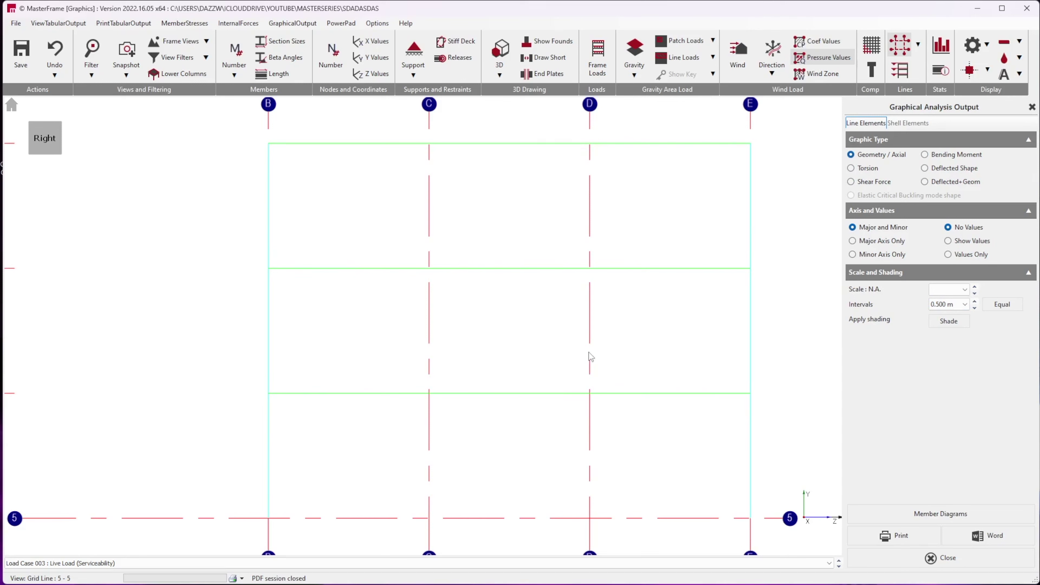
Show the axial force values on grid line 5 - 5 for Load Case 001 Ultimate Limit State (Final Stage).
{"action": "left_click", "coordinate": [271, 563]}
{"action": "left_click", "coordinate": [256, 572]}
{"action": "left_click", "coordinate": [949, 241]}
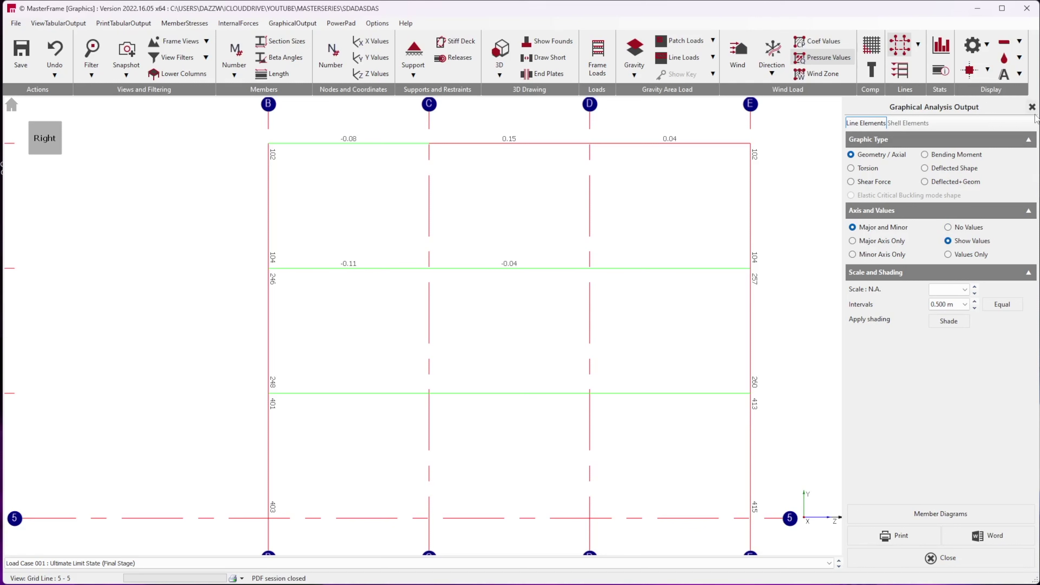
Switch the grid line 5 - 5 output to the deflected shape with the Show Values option for Load Case 001.
{"action": "left_click", "coordinate": [925, 169]}
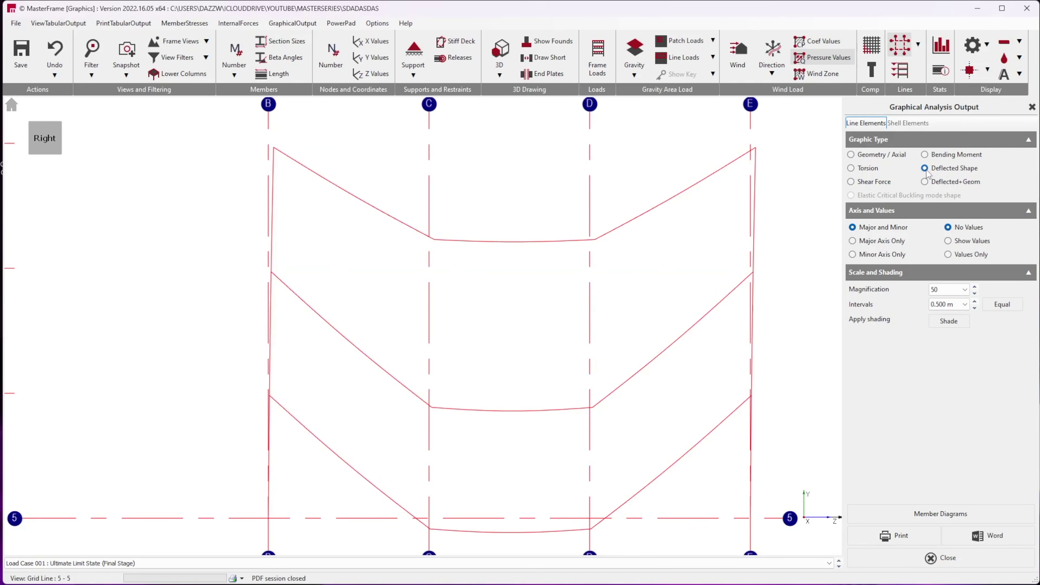
{"action": "left_click", "coordinate": [948, 241]}
{"action": "scroll", "coordinate": [737, 295], "scroll_direction": "down", "scroll_amount": 1}
{"action": "left_click", "coordinate": [948, 241]}
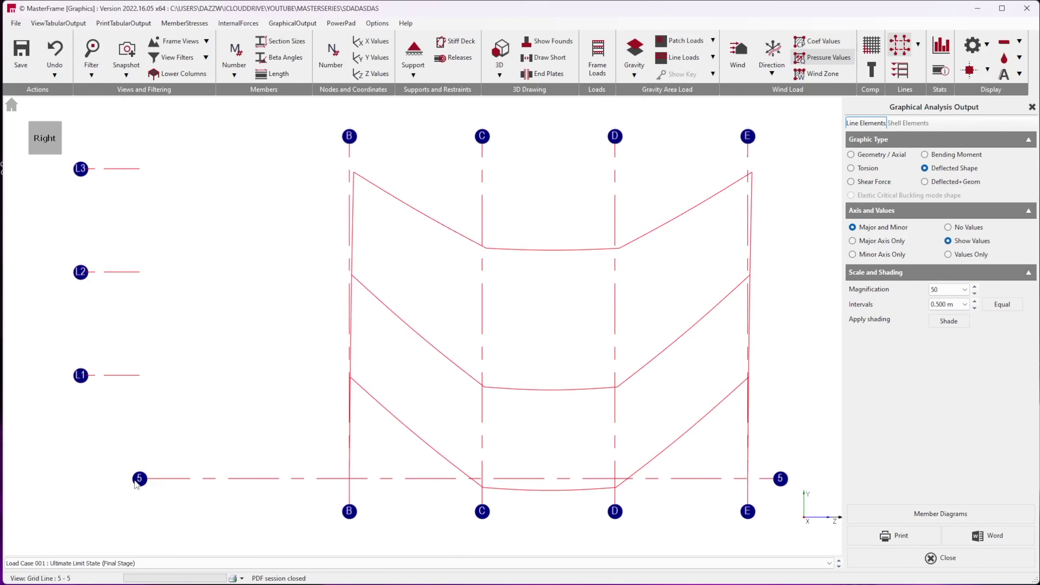
View the deflected shape together with the geometry on grid line 5 - 5 for Load Case 004 Super Imposed Load (Serviceability).
{"action": "left_click", "coordinate": [97, 565]}
{"action": "left_click", "coordinate": [97, 584]}
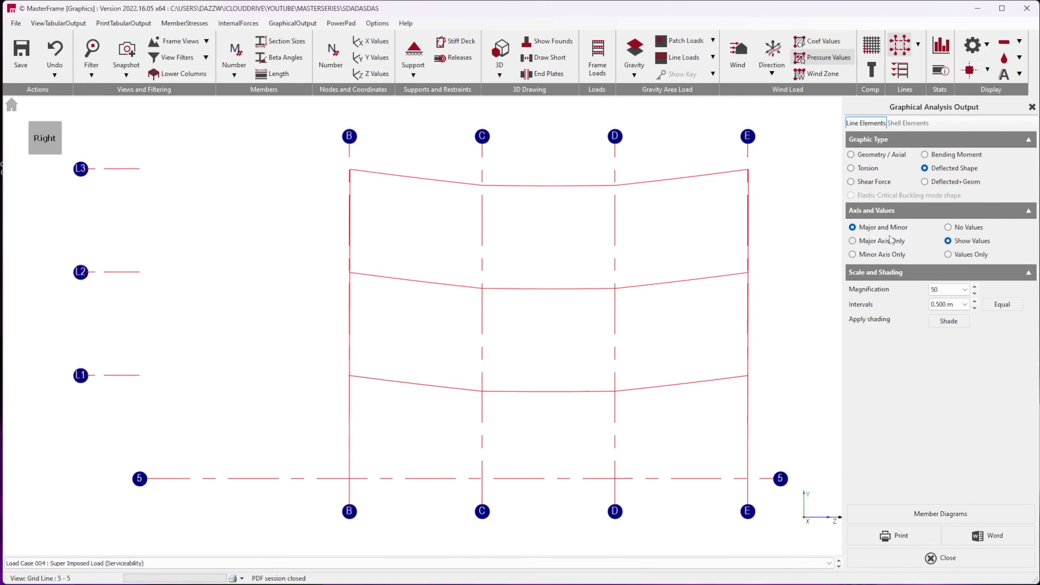
{"action": "left_click", "coordinate": [925, 182]}
Show the deflections with geometry for Load Case 001 Ultimate Limit State (Final Stage), at magnification 5 and 0.100 m intervals.
{"action": "left_click", "coordinate": [209, 564]}
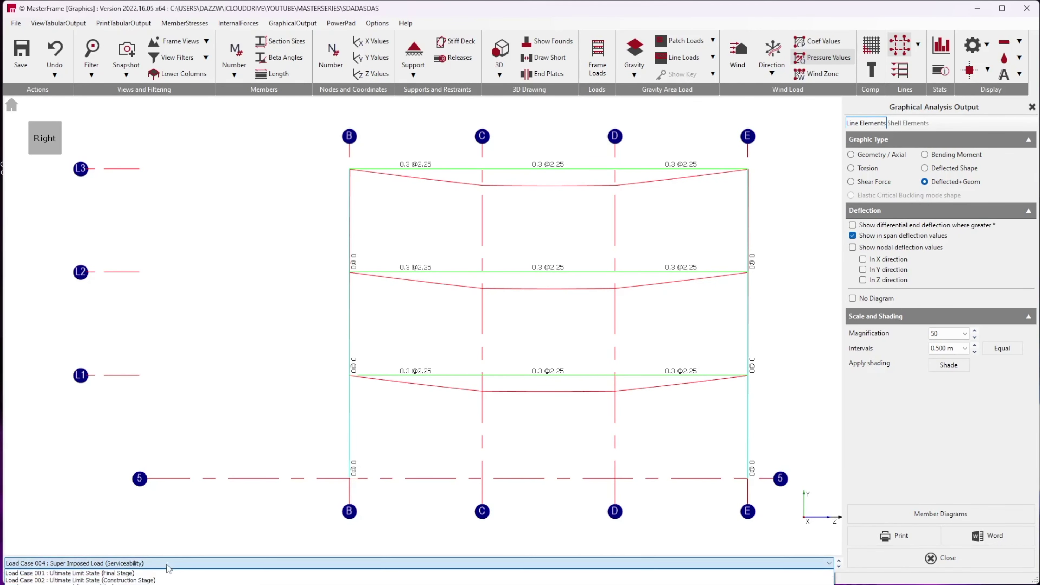
{"action": "left_click", "coordinate": [148, 570]}
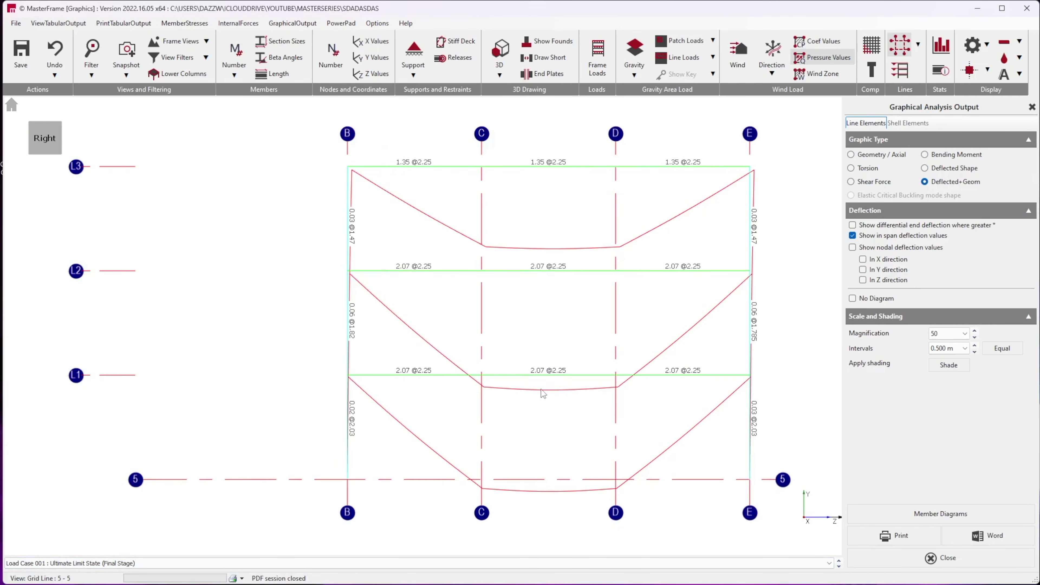
{"action": "left_click", "coordinate": [974, 337]}
{"action": "left_click", "coordinate": [975, 336]}
{"action": "scroll", "coordinate": [576, 312], "scroll_direction": "up", "scroll_amount": 1}
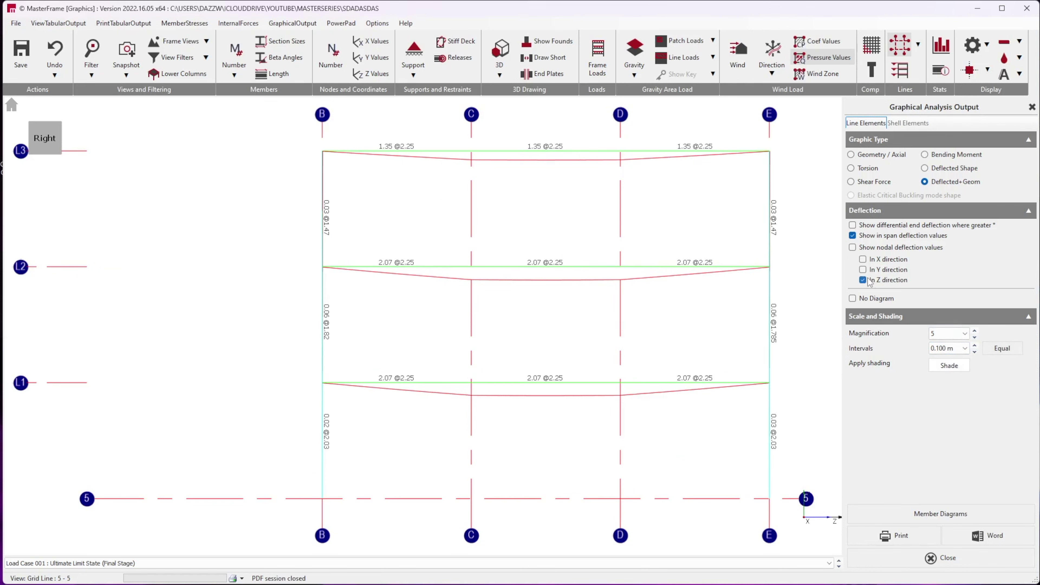
Show the deflections with geometry for Load Case 007 Live Only (Serviceability), on grid line D - D.
{"action": "left_click", "coordinate": [191, 563]}
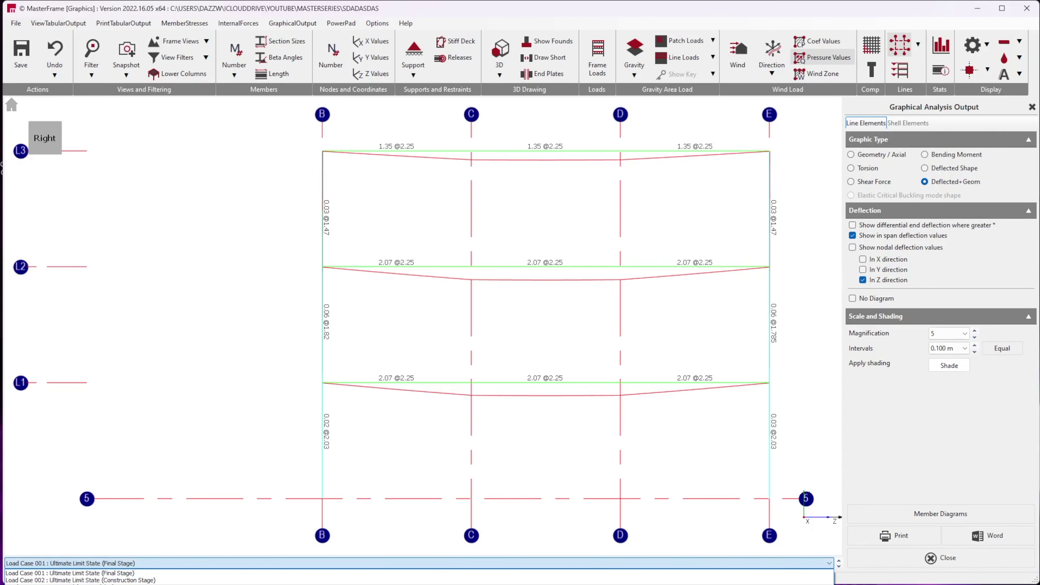
{"action": "left_click", "coordinate": [191, 584]}
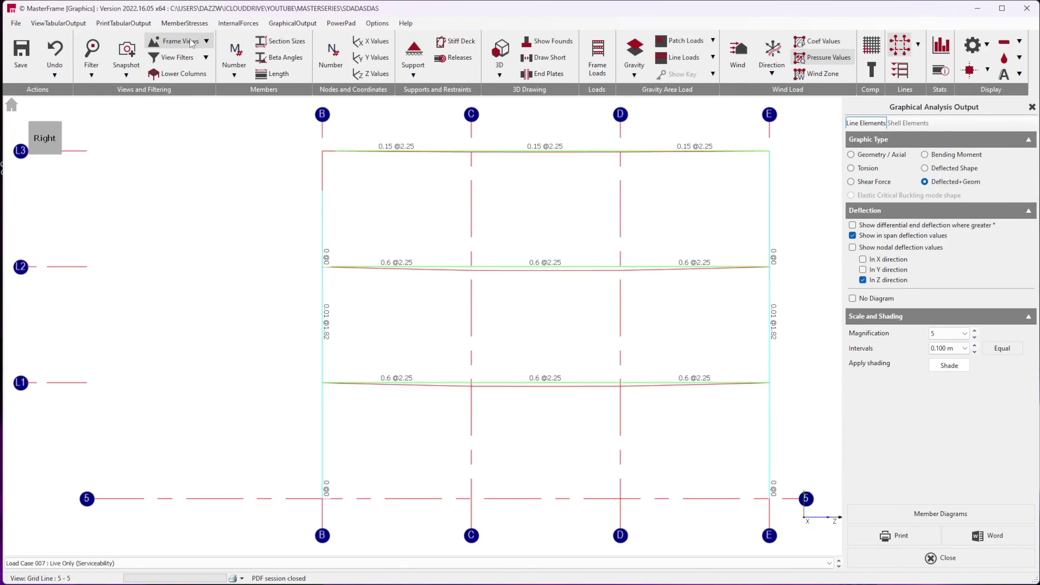
{"action": "left_click", "coordinate": [180, 41]}
{"action": "scroll", "coordinate": [188, 141], "scroll_direction": "up", "scroll_amount": 3}
{"action": "scroll", "coordinate": [188, 141], "scroll_direction": "down", "scroll_amount": 2}
{"action": "left_click", "coordinate": [180, 108]}
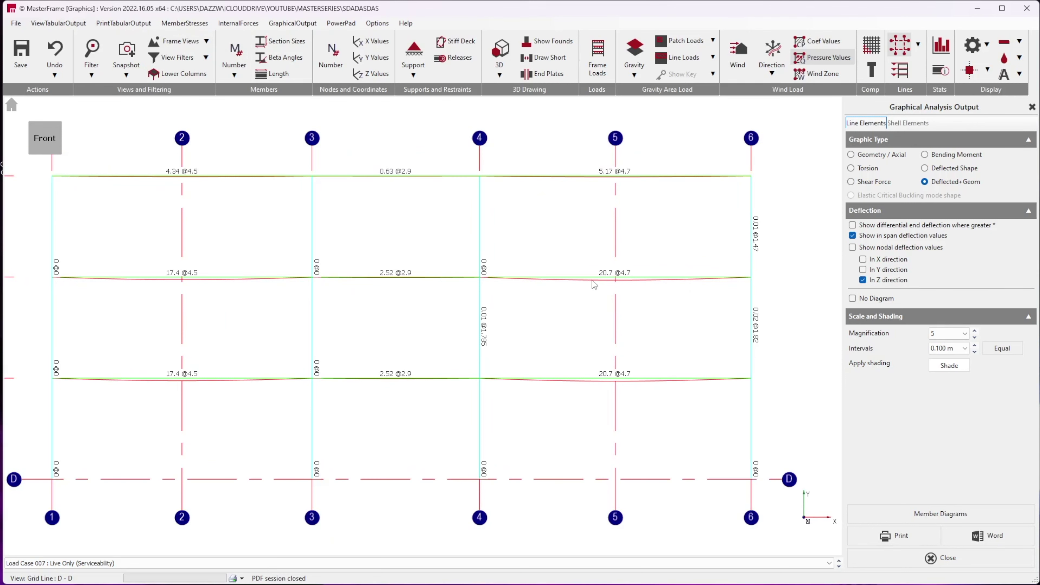
Close the graphical analysis output and return to the full frame in 3D.
{"action": "left_click", "coordinate": [1031, 107]}
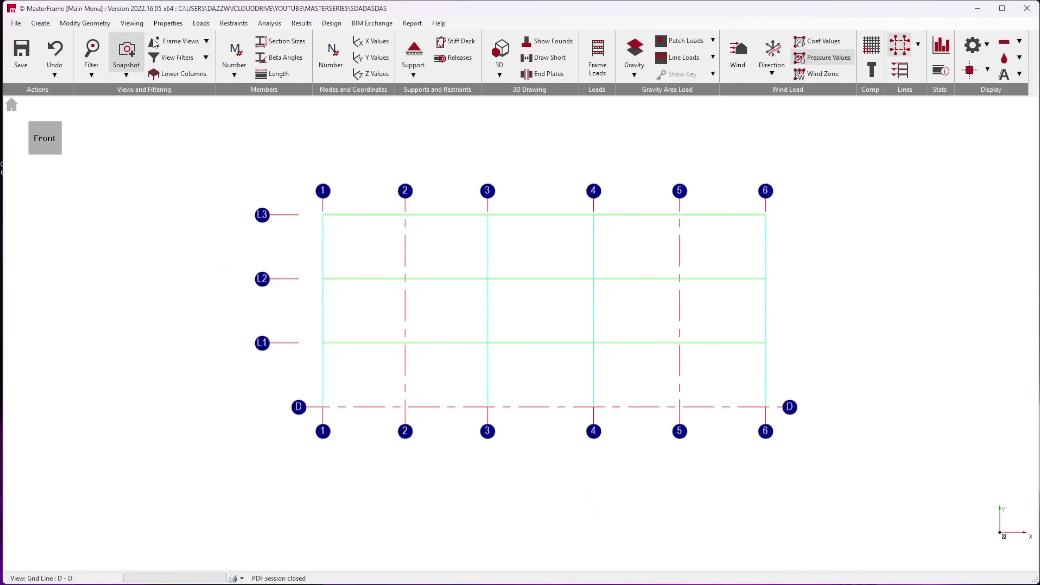
{"action": "left_click", "coordinate": [207, 41]}
{"action": "left_click", "coordinate": [172, 56]}
{"action": "middle_click_drag", "start_coordinate": [324, 224], "coordinate": [352, 231]}
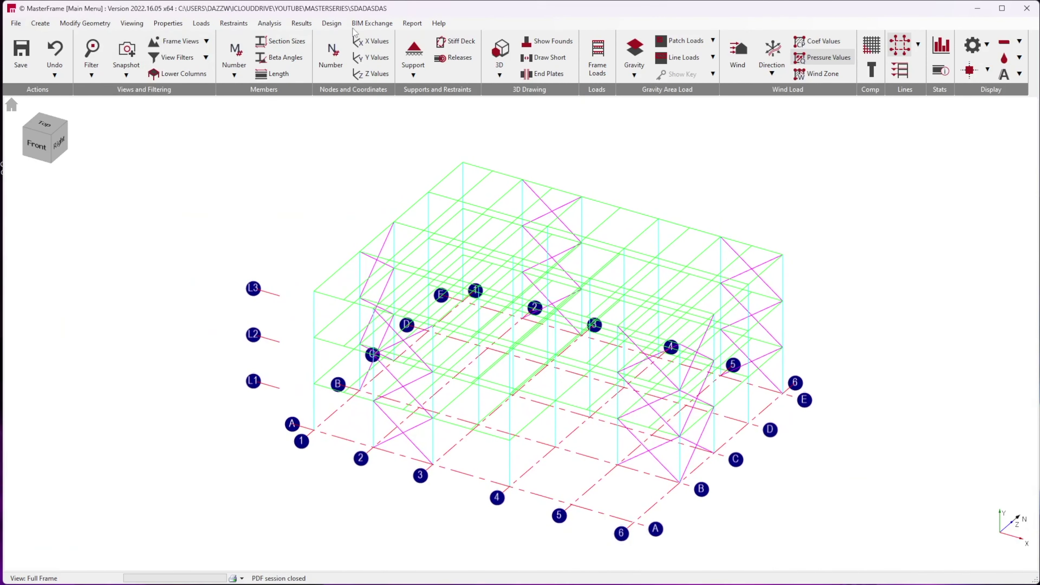
Open Steel Member Design and automatically add multi-storey construction design briefs for the members in the full frame view.
{"action": "left_click", "coordinate": [331, 23]}
{"action": "mouse_move", "coordinate": [360, 37]}
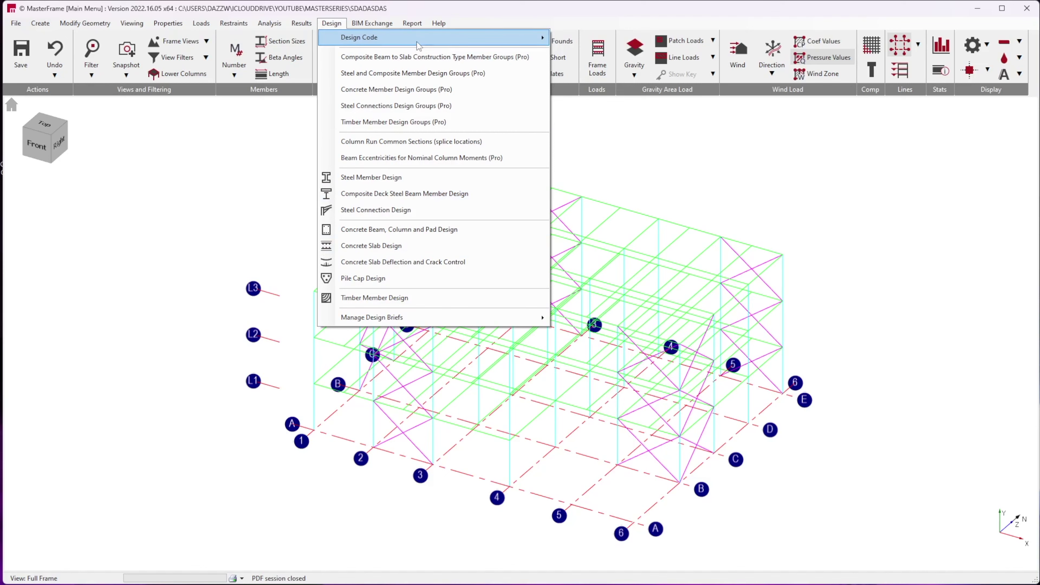
{"action": "left_click", "coordinate": [403, 181]}
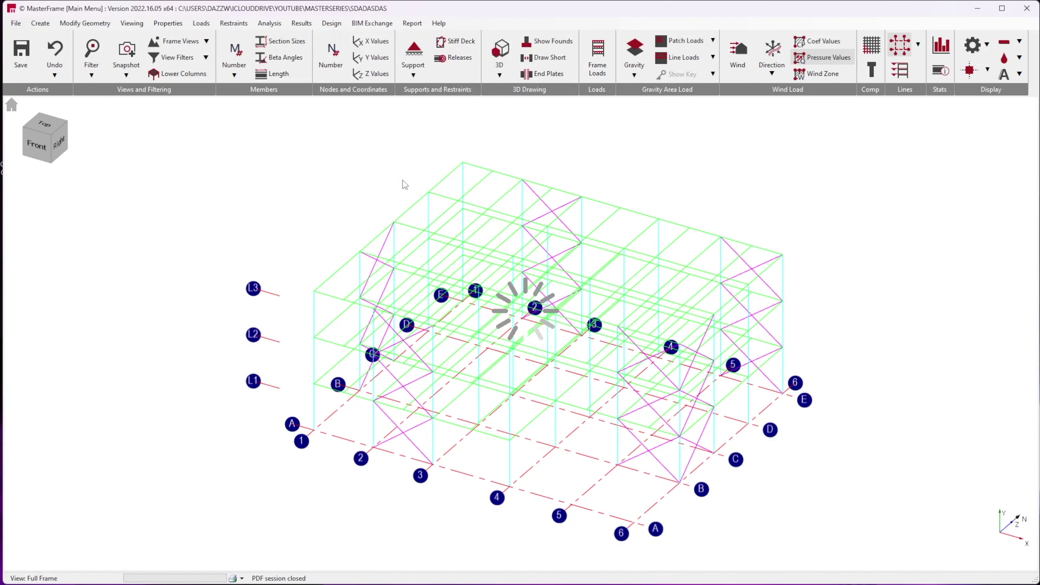
{"action": "left_click", "coordinate": [155, 23]}
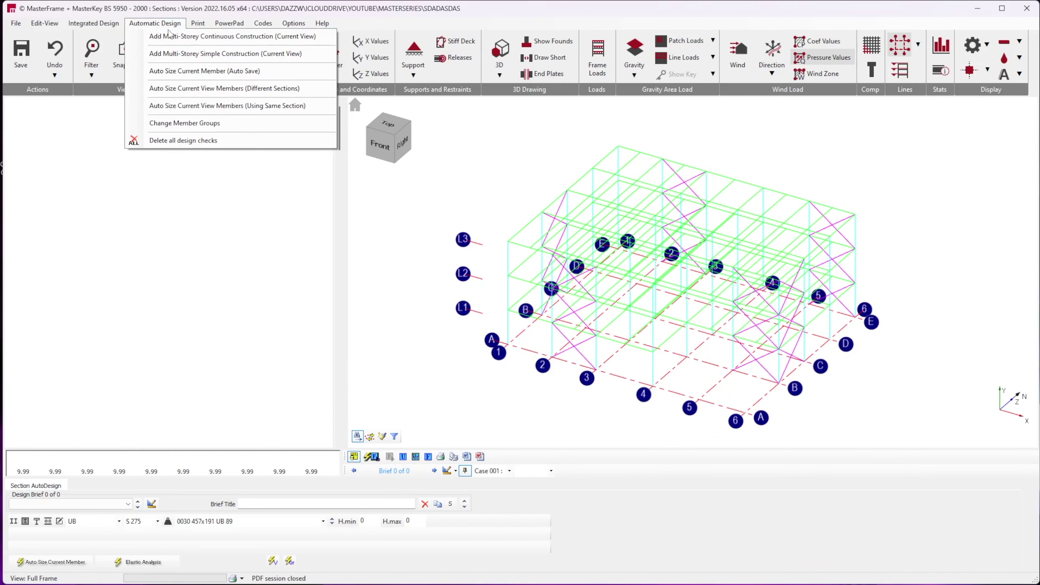
{"action": "left_click", "coordinate": [171, 37]}
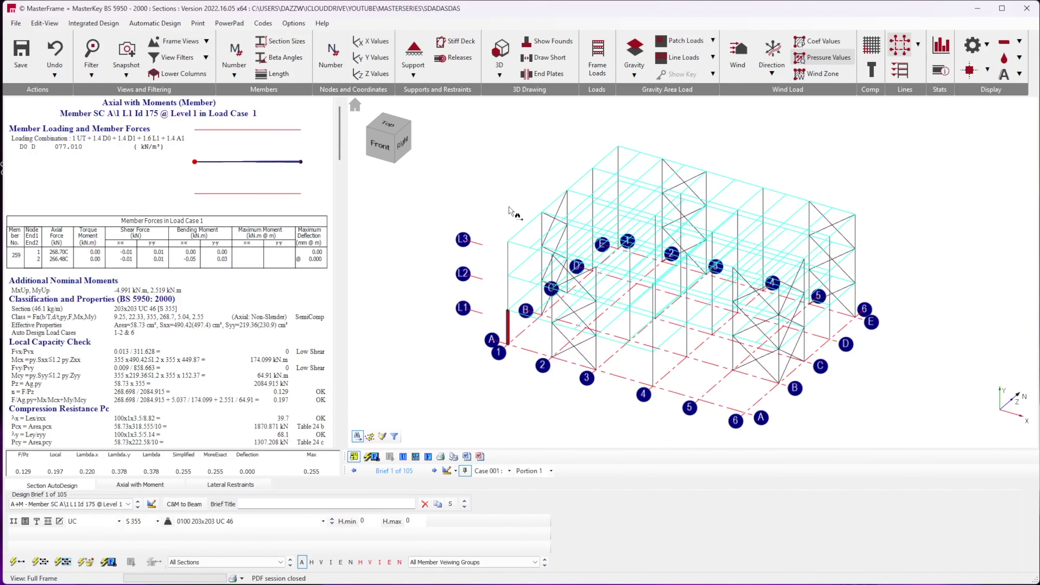
{"action": "middle_click_drag", "start_coordinate": [428, 212], "coordinate": [403, 210]}
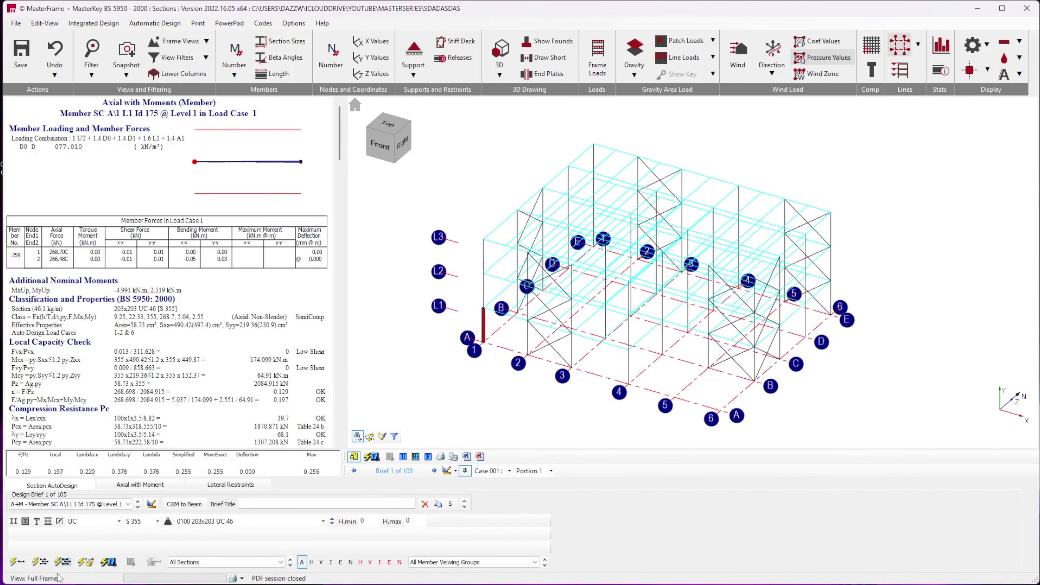
Auto size all visible members independently, and scan the current view for failing design briefs.
{"action": "left_click", "coordinate": [48, 564]}
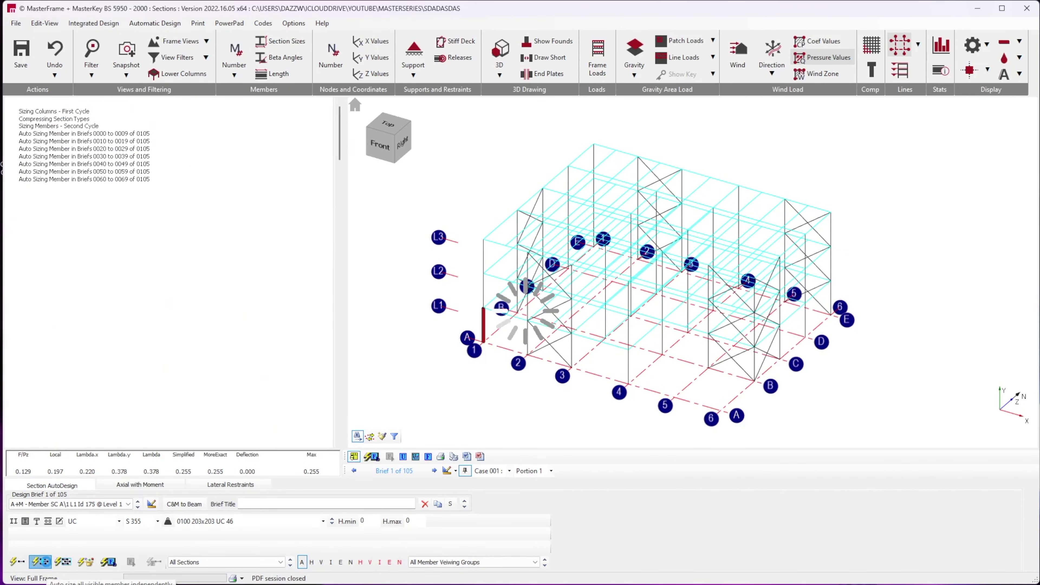
{"action": "left_click", "coordinate": [91, 562]}
{"action": "left_click", "coordinate": [109, 562]}
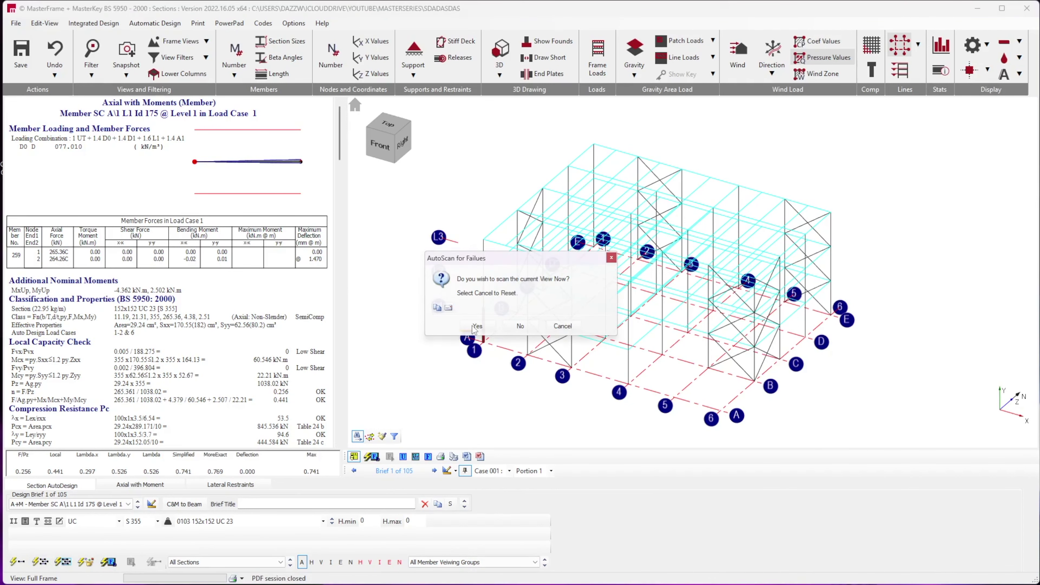
{"action": "left_click", "coordinate": [475, 326]}
{"action": "left_click", "coordinate": [518, 326]}
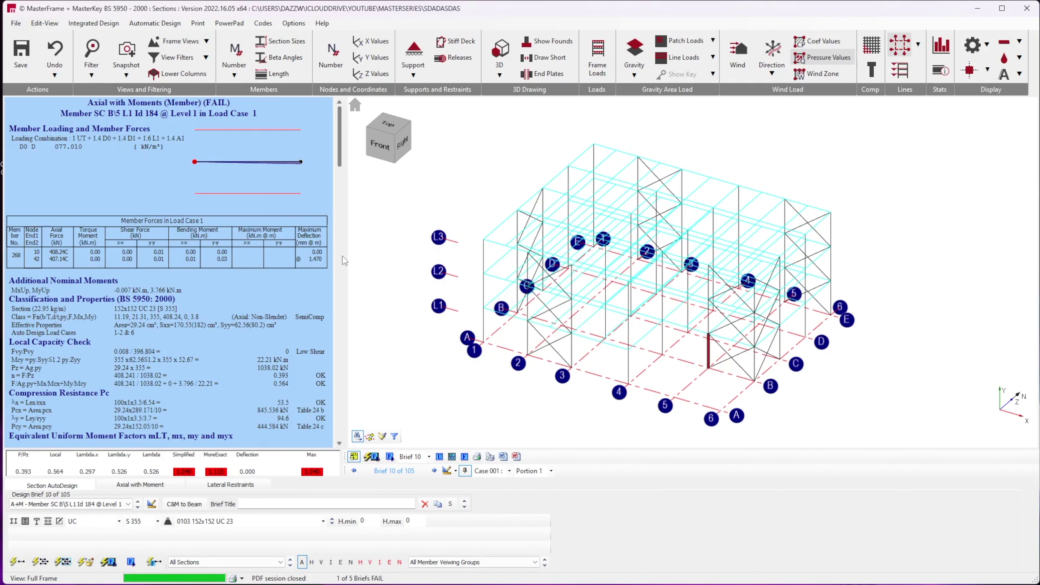
Locate the failing level 1 column at B\5 in the frame and auto size that member.
{"action": "scroll", "coordinate": [619, 330], "scroll_direction": "up", "scroll_amount": 3}
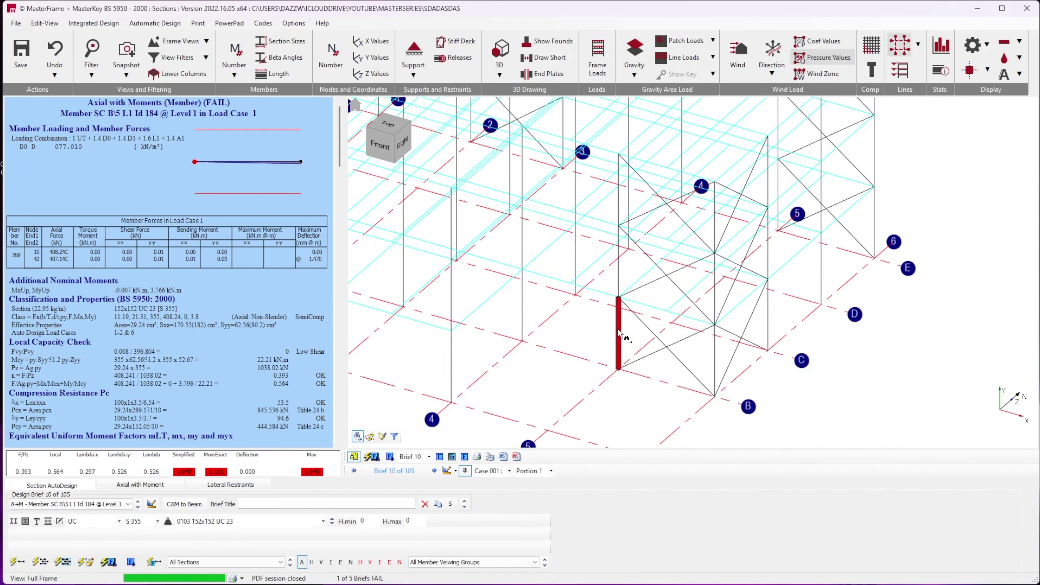
{"action": "scroll", "coordinate": [619, 334], "scroll_direction": "down", "scroll_amount": 4}
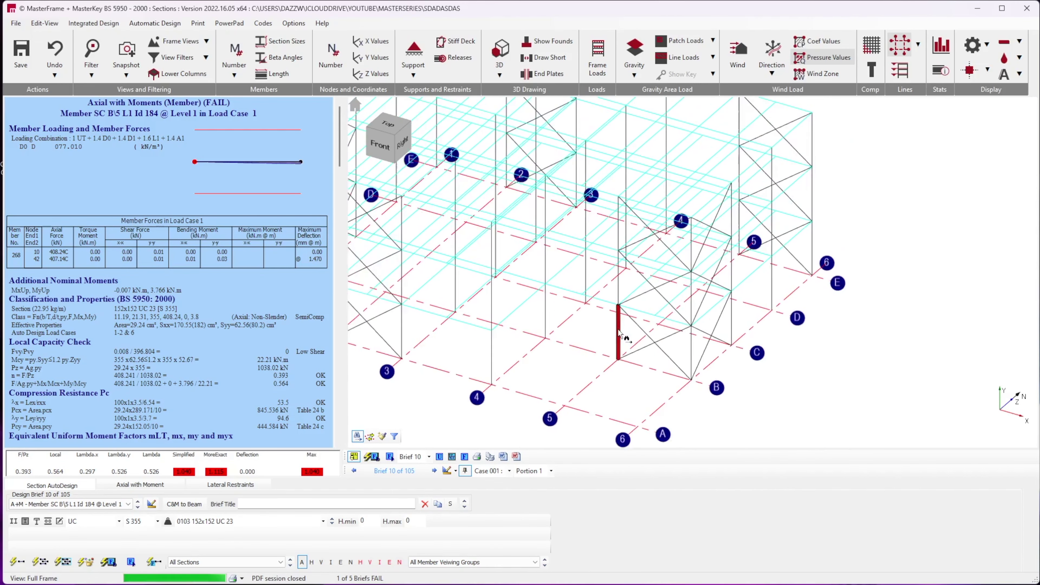
{"action": "scroll", "coordinate": [619, 334], "scroll_direction": "up", "scroll_amount": 1}
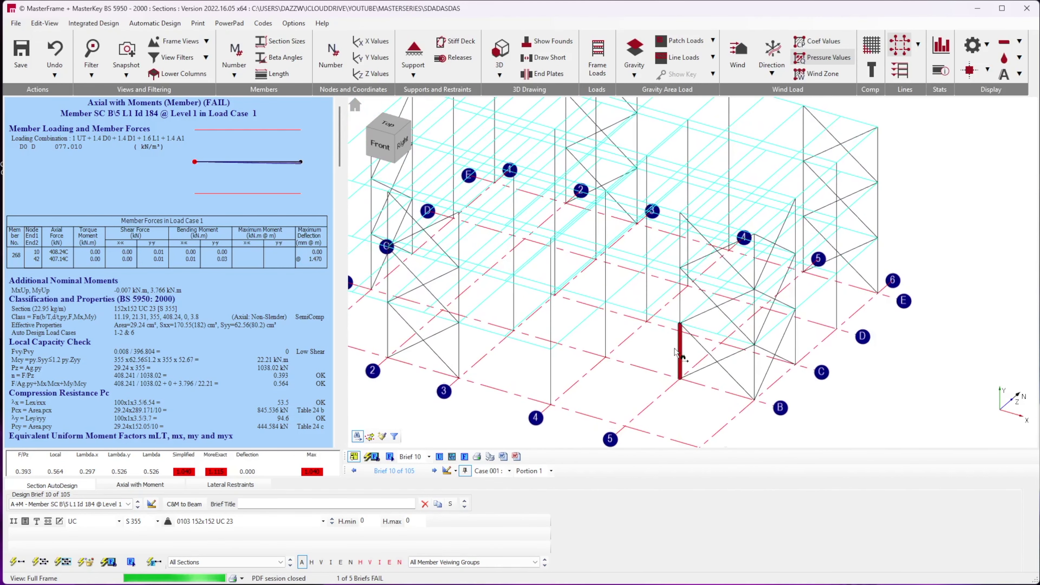
{"action": "left_click", "coordinate": [169, 524]}
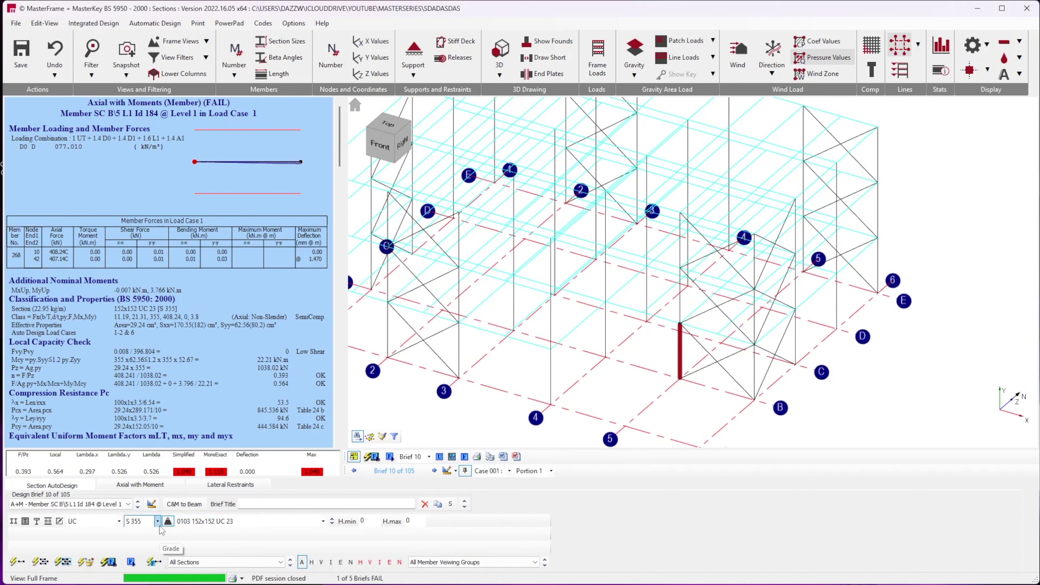
{"action": "left_click", "coordinate": [18, 563]}
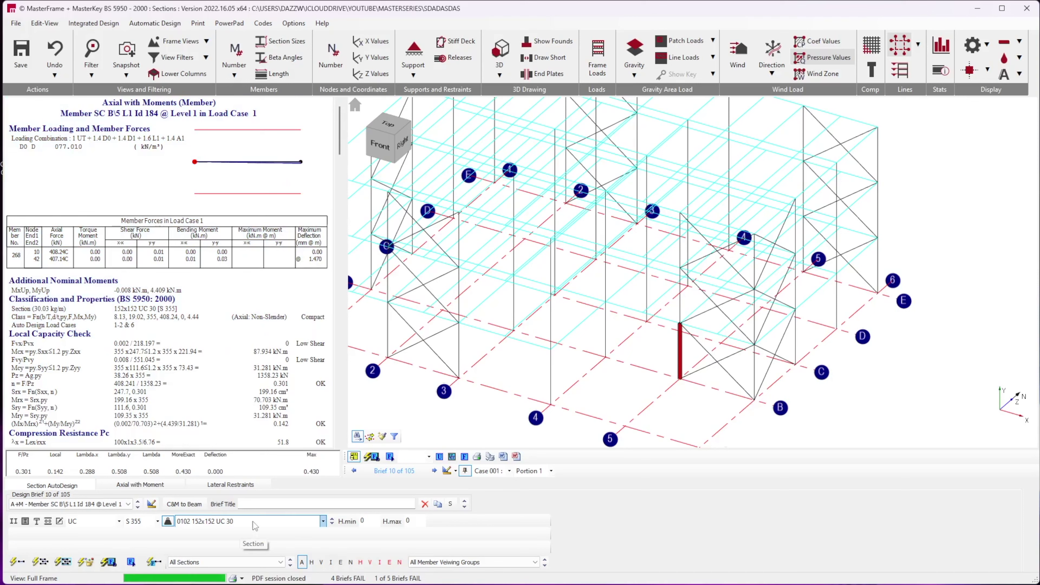
Go through the remaining failing level 1 columns at C\6, D\6, E\2 and E\5, auto sizing each one.
{"action": "left_click", "coordinate": [389, 456]}
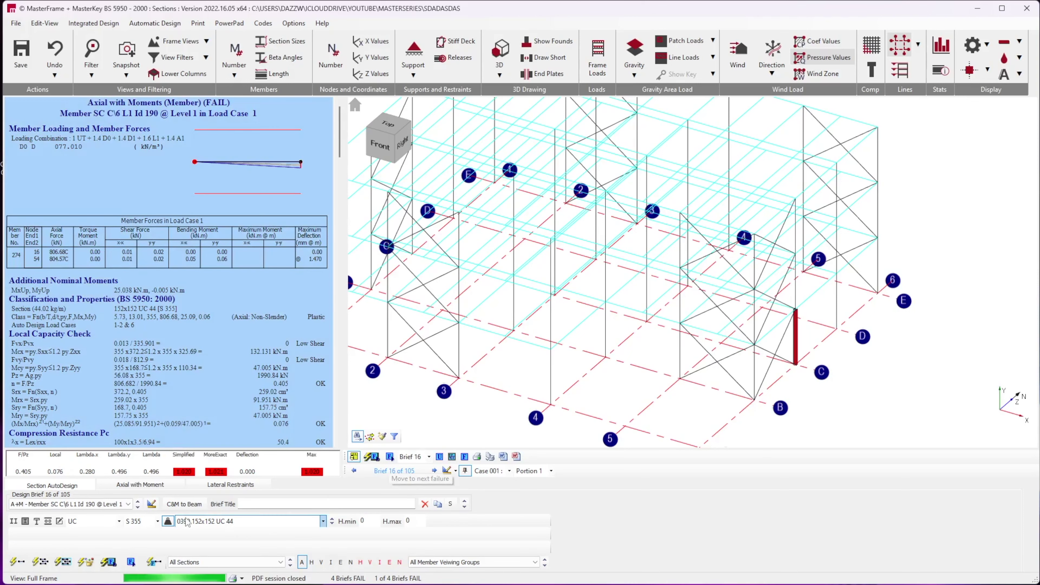
{"action": "left_click", "coordinate": [18, 562]}
{"action": "left_click", "coordinate": [389, 456]}
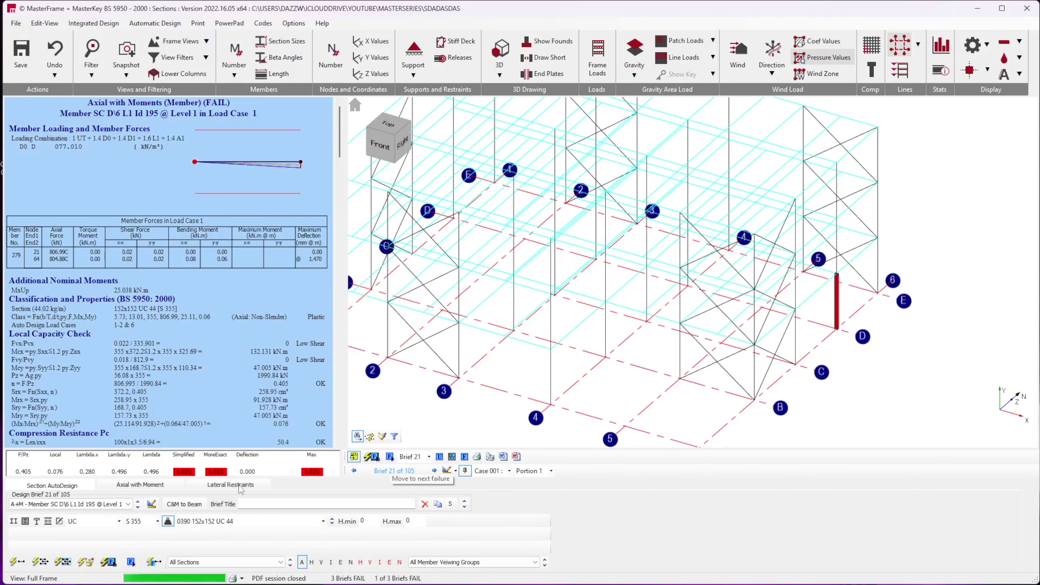
{"action": "left_click", "coordinate": [18, 561]}
{"action": "left_click", "coordinate": [389, 457]}
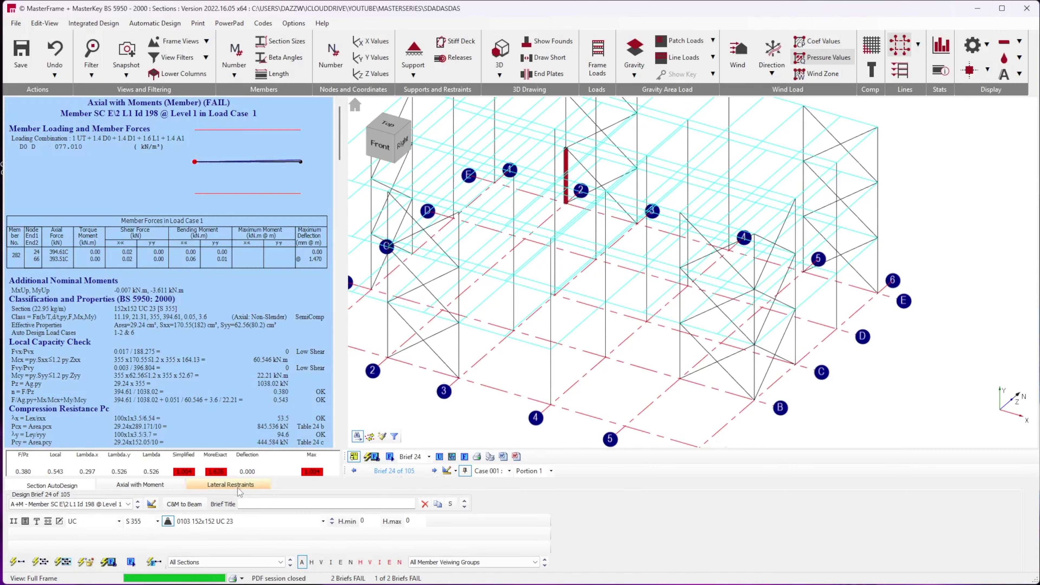
{"action": "left_click", "coordinate": [18, 562]}
{"action": "left_click", "coordinate": [389, 456]}
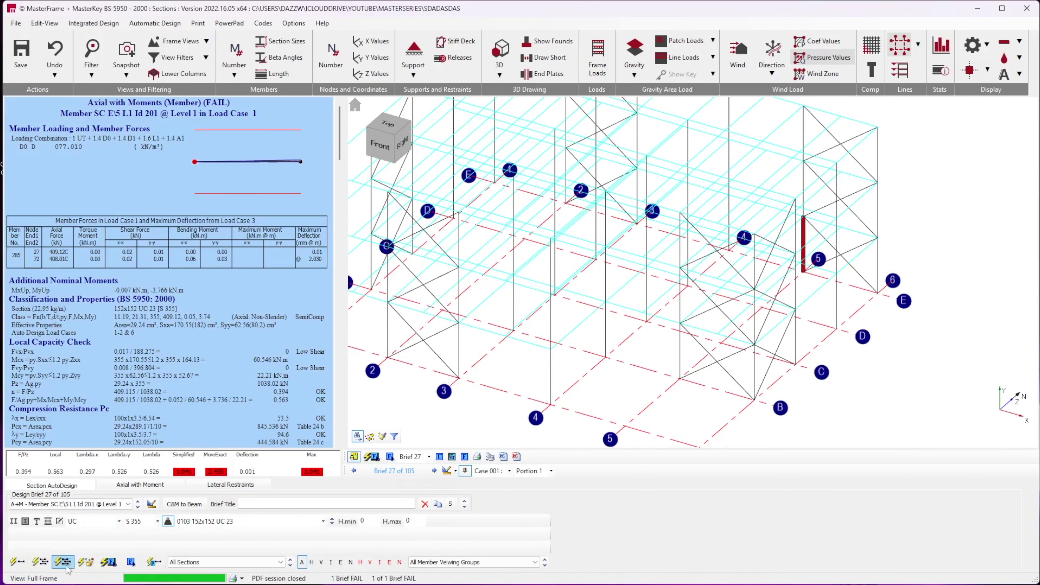
{"action": "left_click", "coordinate": [18, 562]}
Rescan the full frame for failing members.
{"action": "left_click", "coordinate": [105, 562]}
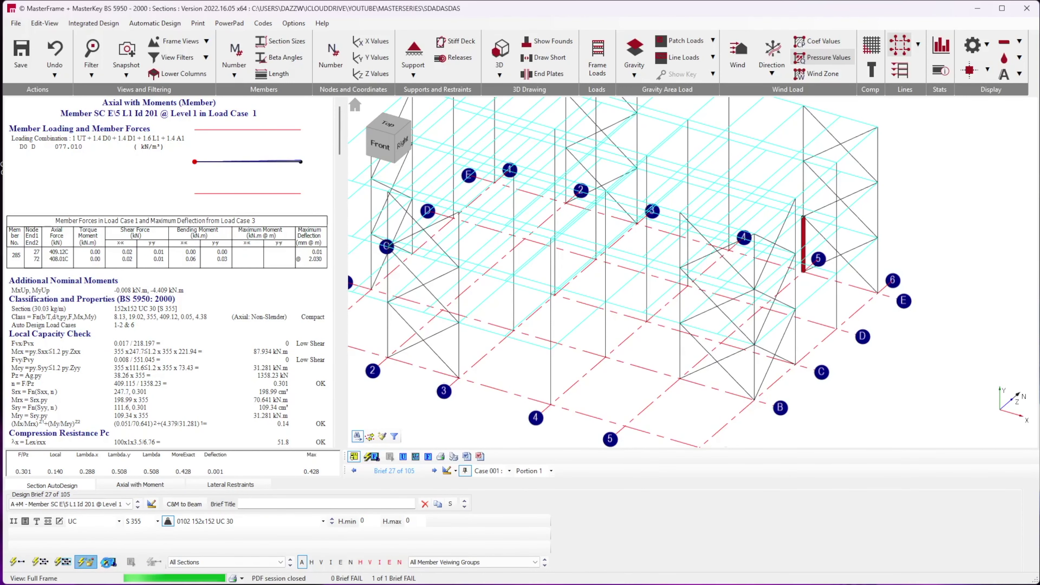
{"action": "left_click", "coordinate": [482, 327]}
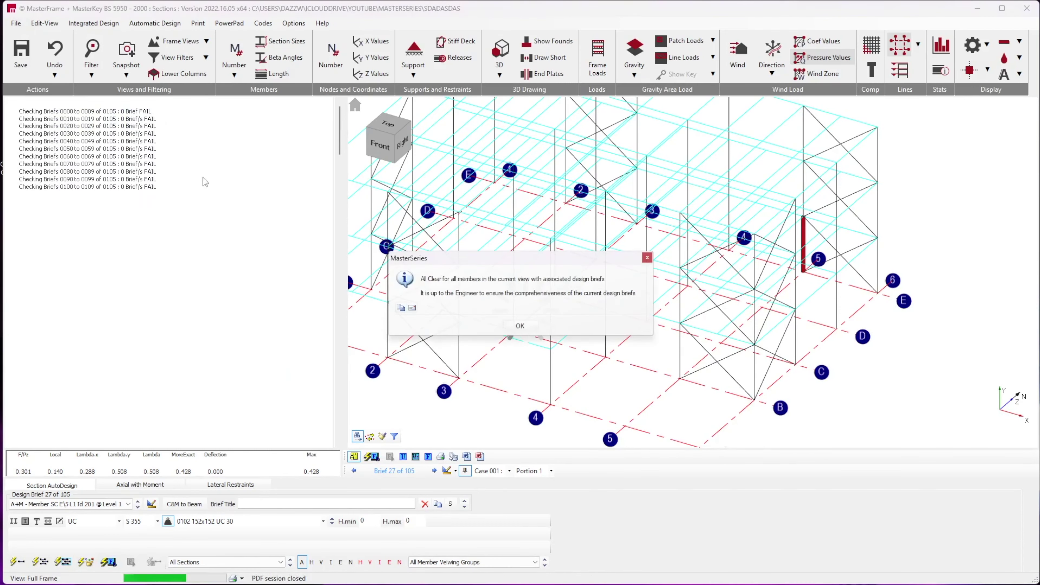
{"action": "left_click", "coordinate": [520, 327]}
Look over the frame in 3D and switch the design view to grid line D - D.
{"action": "middle_click_drag", "start_coordinate": [679, 288], "coordinate": [753, 307]}
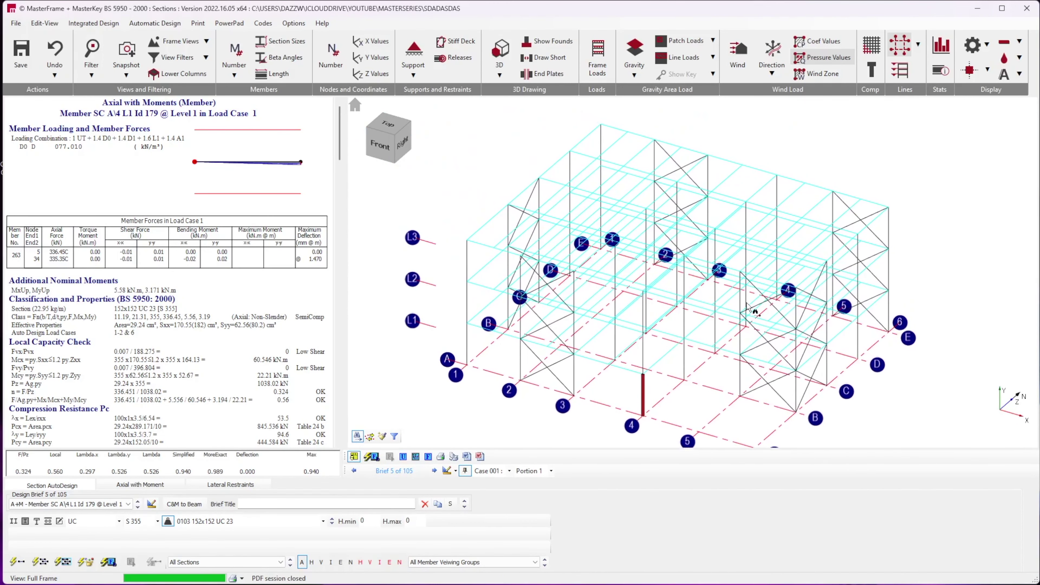
{"action": "scroll", "coordinate": [754, 308], "scroll_direction": "up", "scroll_amount": 3}
{"action": "left_click_drag", "start_coordinate": [751, 334], "coordinate": [766, 335]}
{"action": "scroll", "coordinate": [766, 338], "scroll_direction": "down", "scroll_amount": 5}
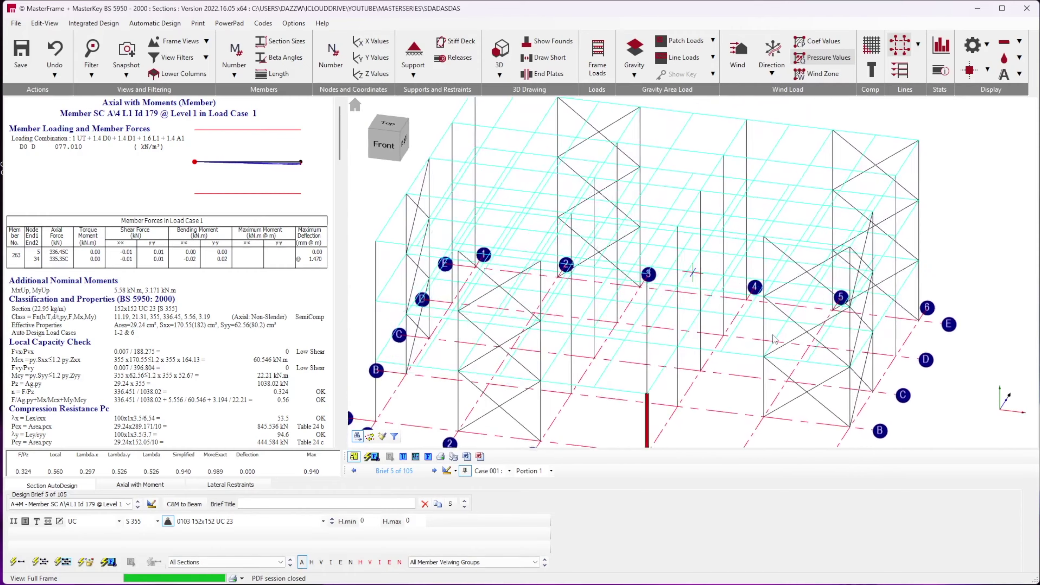
{"action": "left_click", "coordinate": [180, 41]}
{"action": "scroll", "coordinate": [194, 136], "scroll_direction": "down", "scroll_amount": 3}
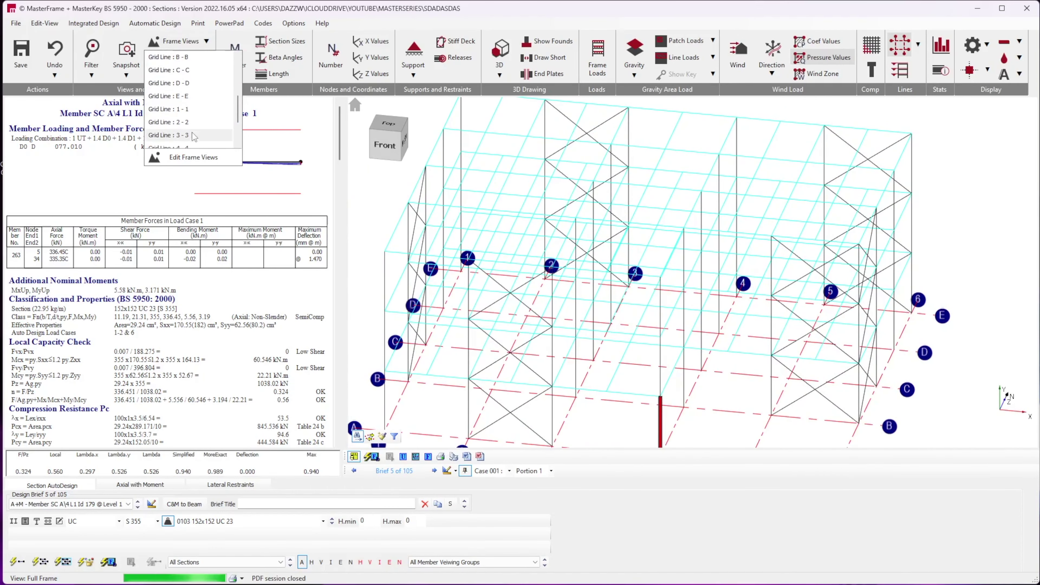
{"action": "left_click", "coordinate": [188, 84]}
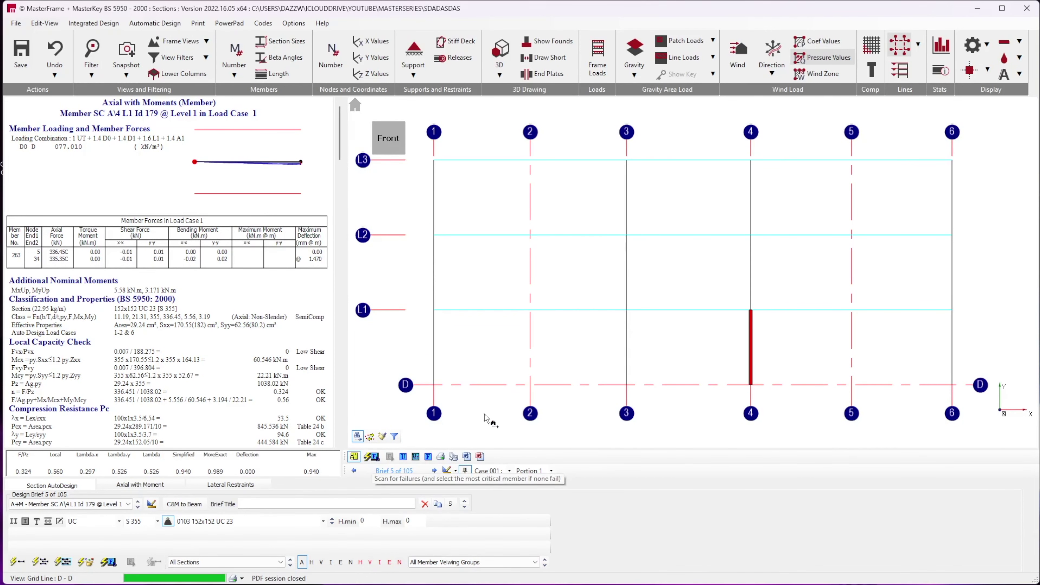
Review the design results of individual columns on grid line D - D, including D\4 at levels 2 and 3, and return to the full frame.
{"action": "left_click", "coordinate": [625, 349]}
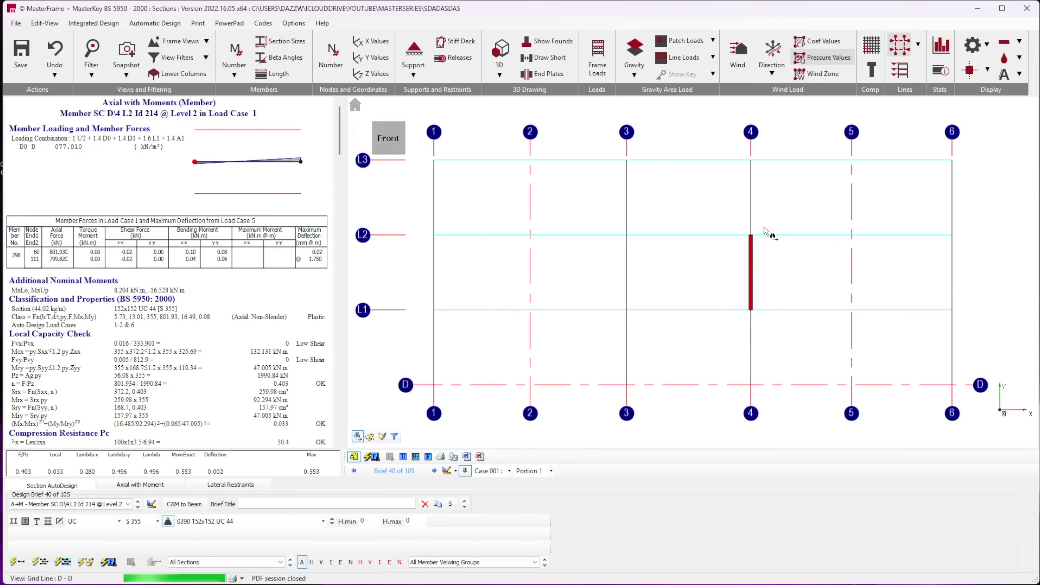
{"action": "left_click", "coordinate": [751, 215]}
{"action": "scroll", "coordinate": [759, 192], "scroll_direction": "down", "scroll_amount": 2}
{"action": "middle_click_drag", "start_coordinate": [798, 205], "coordinate": [689, 244]}
{"action": "scroll", "coordinate": [684, 243], "scroll_direction": "up", "scroll_amount": 2}
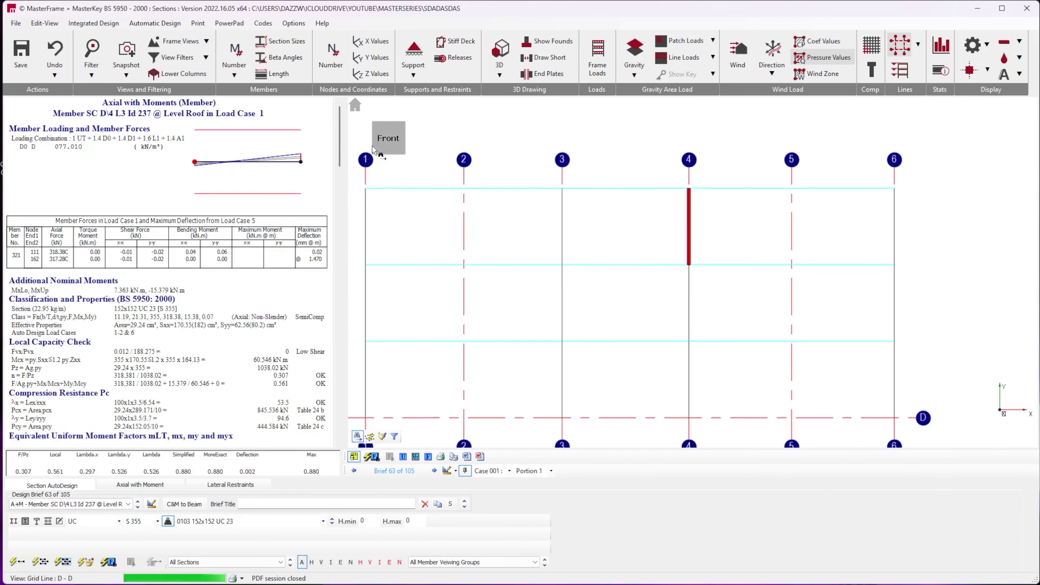
{"action": "left_click", "coordinate": [355, 105]}
{"action": "scroll", "coordinate": [808, 207], "scroll_direction": "down", "scroll_amount": 2}
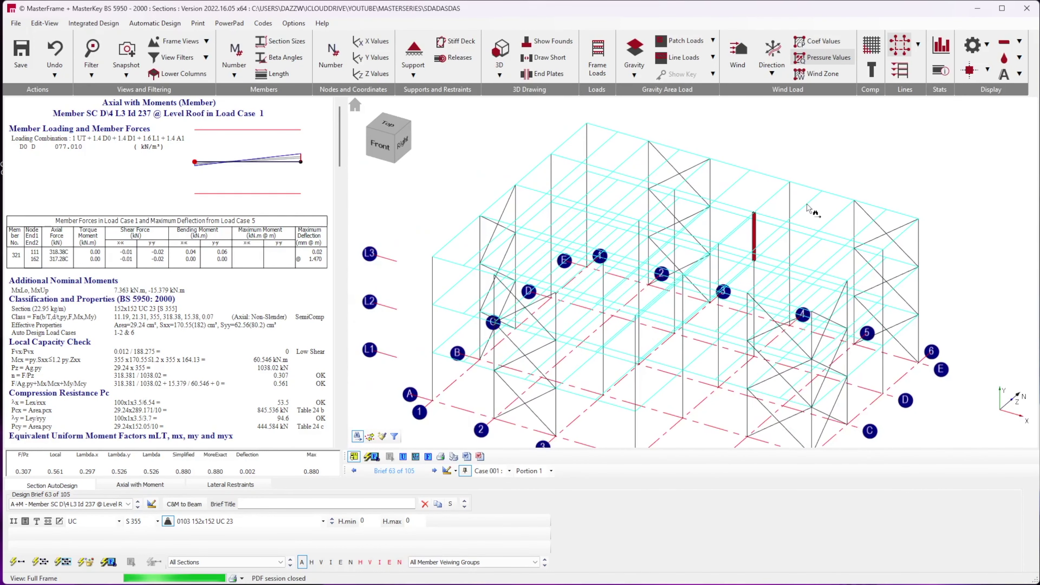
Leave steel member design and open Composite Deck Steel Beam Member Design for the full frame.
{"action": "left_click", "coordinate": [167, 25]}
{"action": "left_click", "coordinate": [166, 26]}
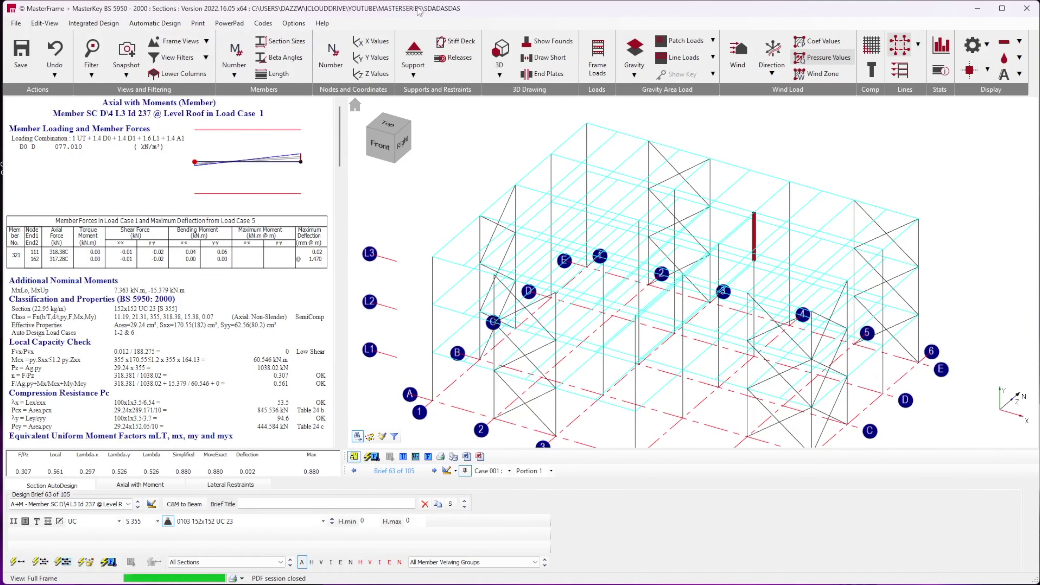
{"action": "left_click", "coordinate": [1026, 9]}
{"action": "left_click", "coordinate": [481, 319]}
{"action": "left_click", "coordinate": [331, 23]}
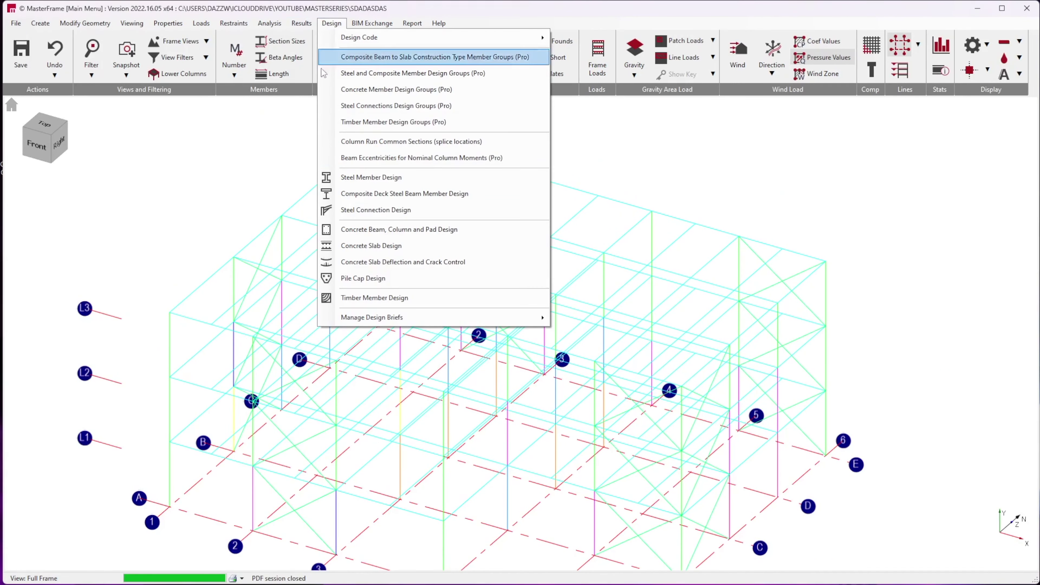
{"action": "left_click", "coordinate": [381, 198]}
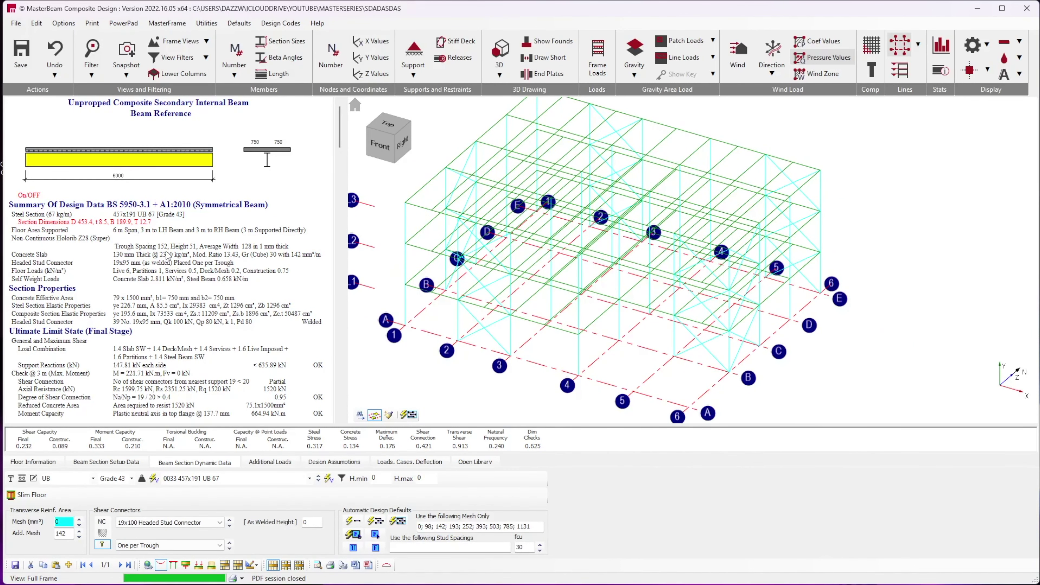
Review the composite beam's design summary and set its steel grade to S 355.
{"action": "scroll", "coordinate": [139, 323], "scroll_direction": "down", "scroll_amount": 8}
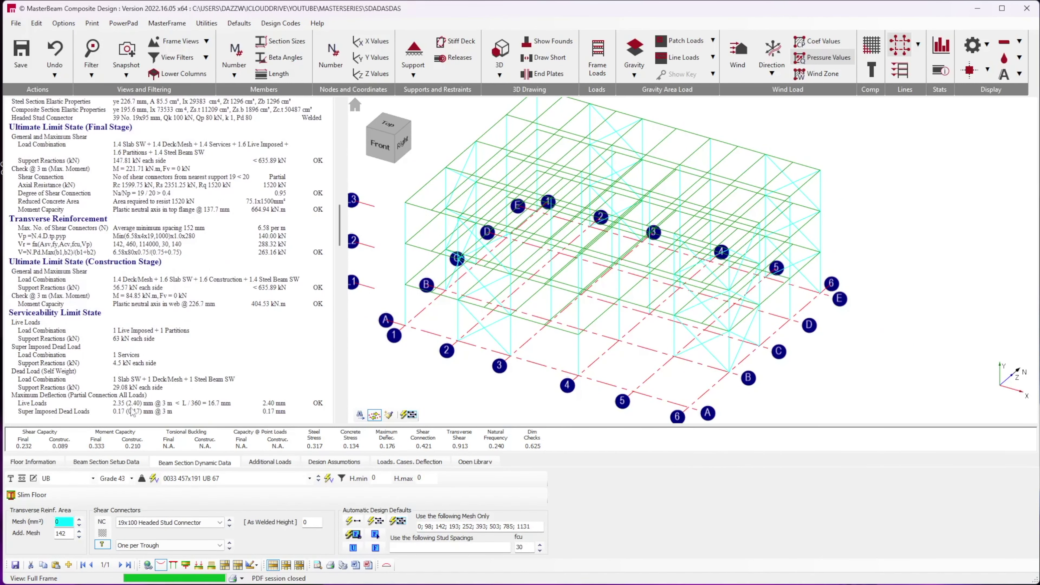
{"action": "left_click", "coordinate": [132, 478]}
{"action": "left_click", "coordinate": [114, 517]}
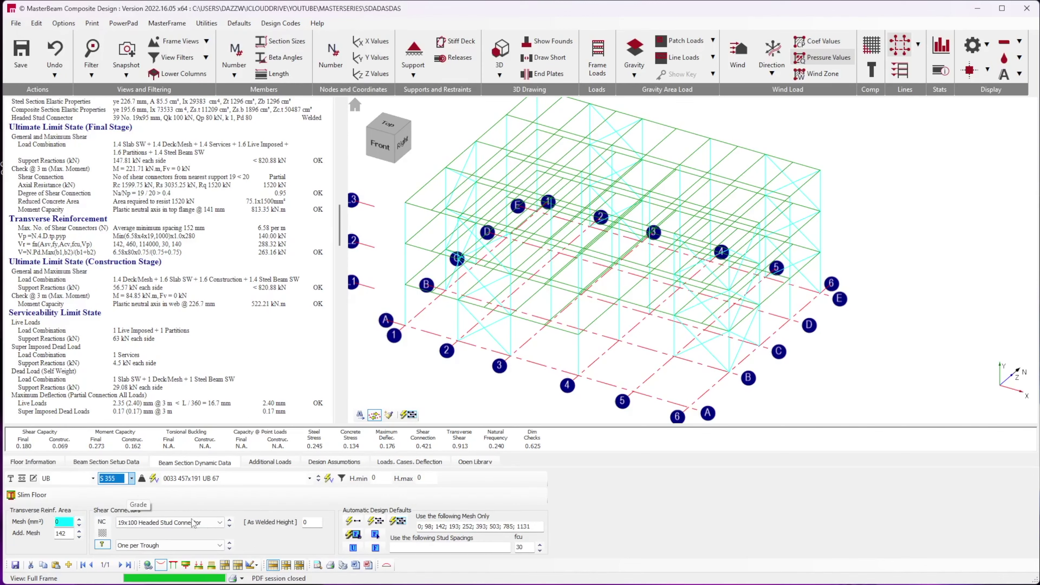